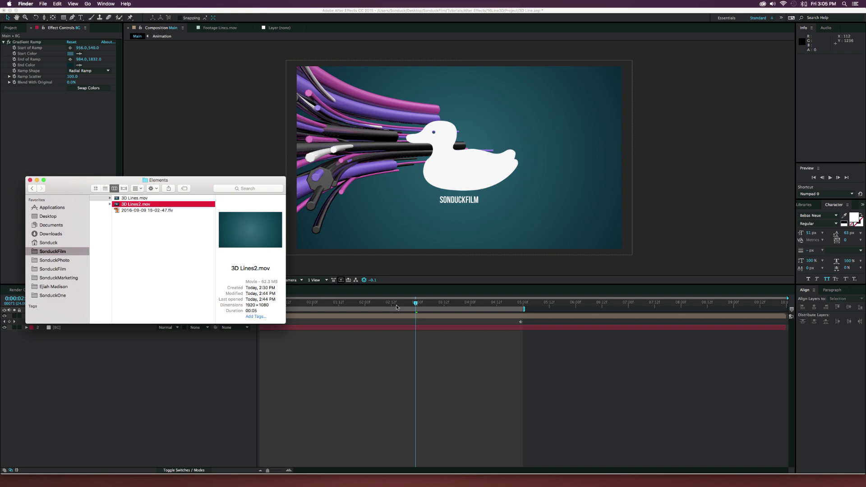
- Play and scrub back through the rendered movie 3D Lines2.mov, then close the preview
key(space)
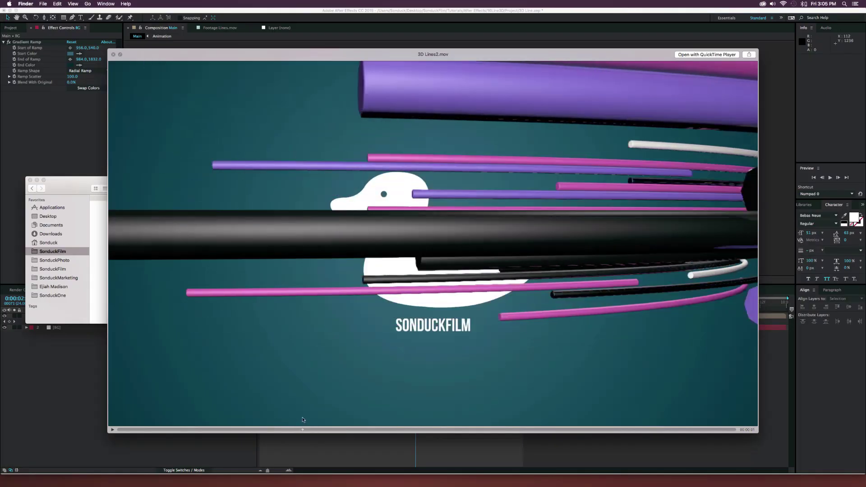
drag(430, 419, 268, 412)
key(space)
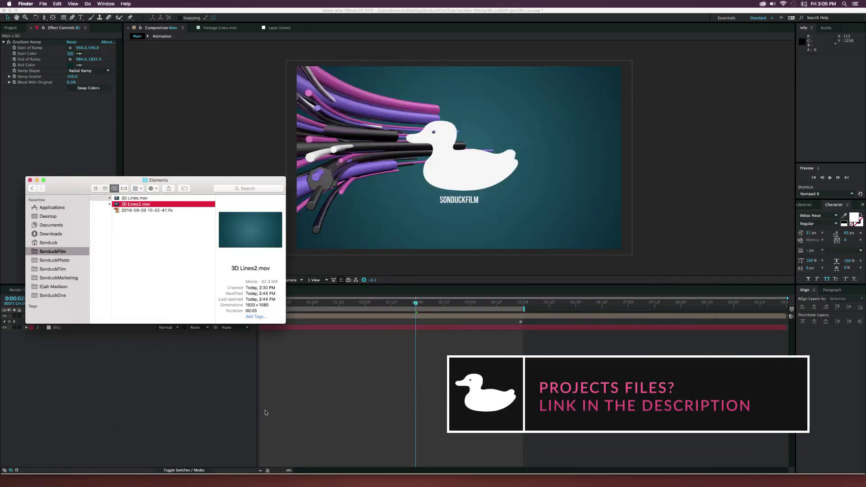
- In After Effects, look at the Animation composition, then the TUT composition
click(196, 419)
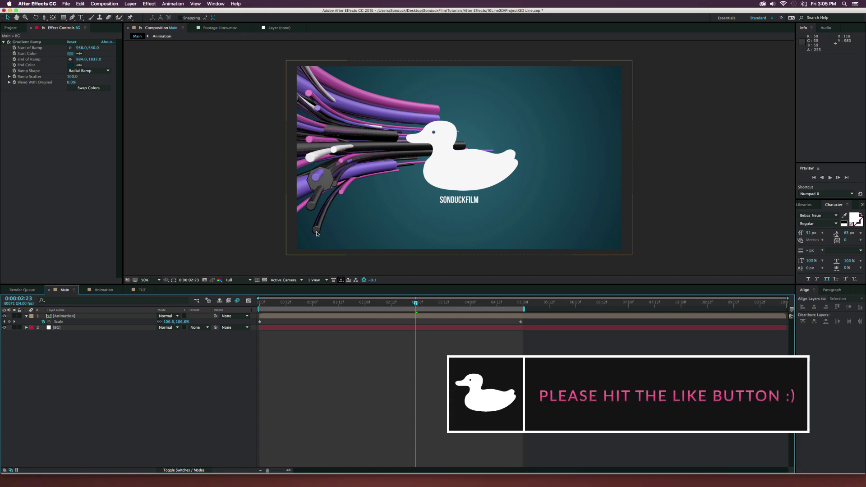
click(104, 290)
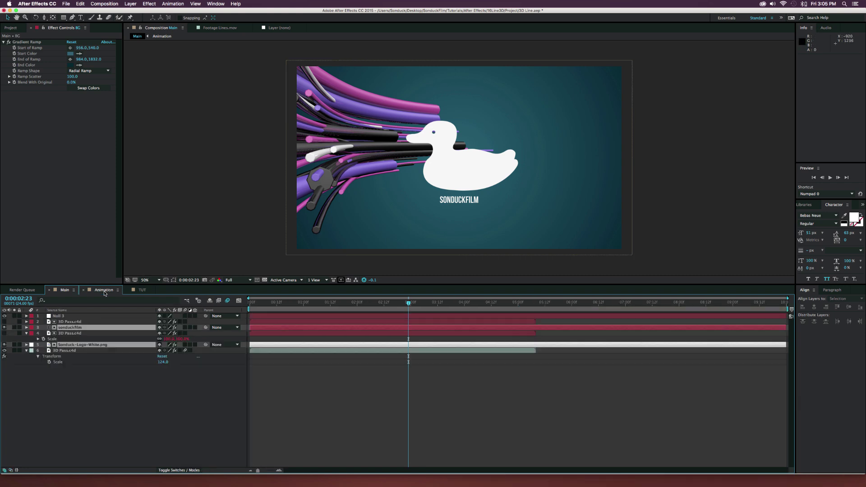
click(141, 290)
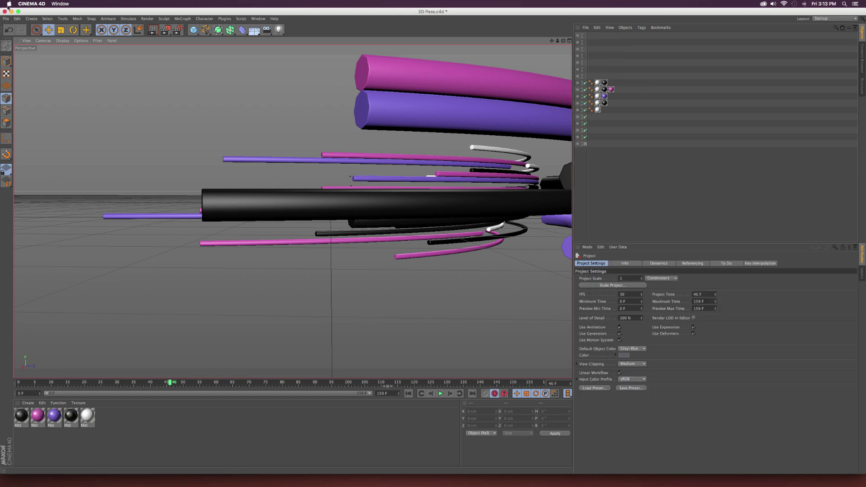
- Create a new empty scene, Untitled 3, using the four-view Perspective/Top/Right/Front layout
click(6, 19)
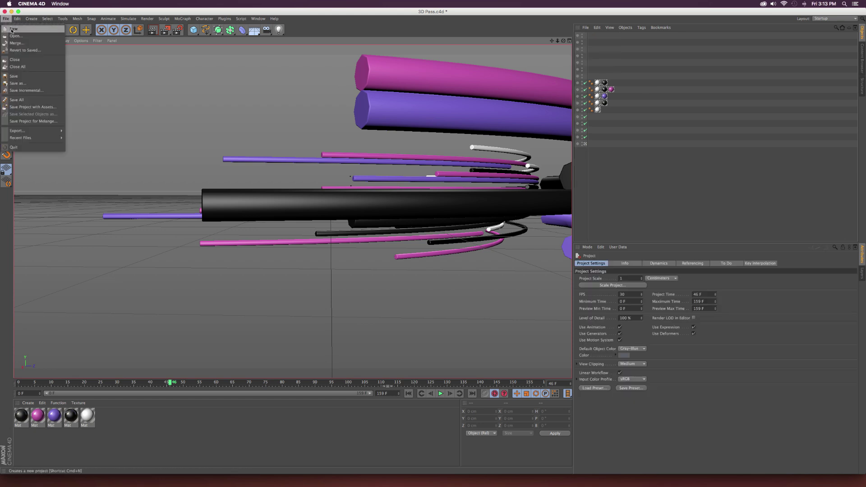
click(18, 25)
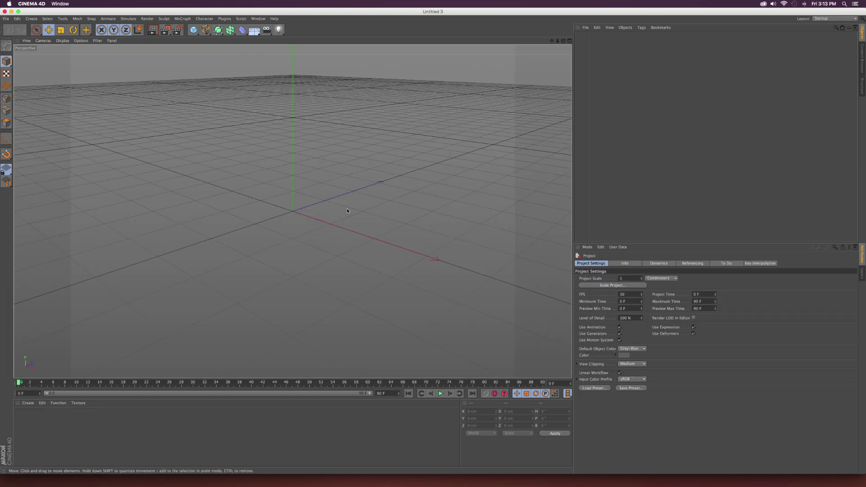
click(569, 41)
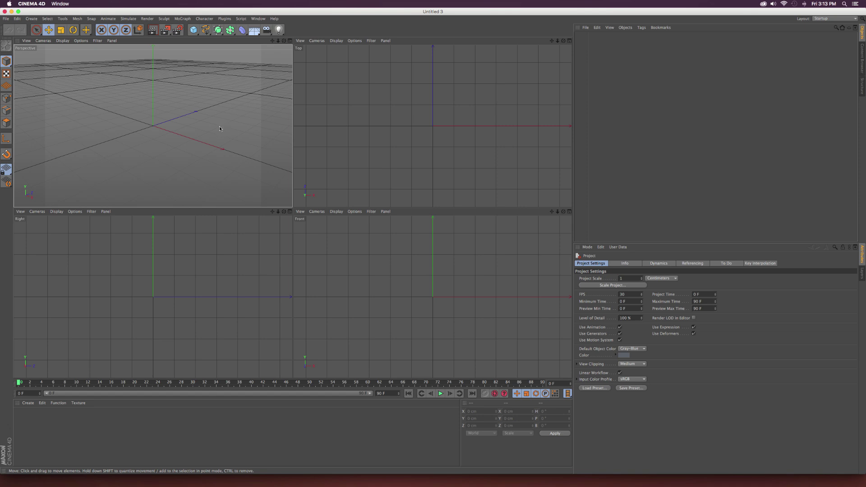
- Select the Bezier spline tool and zoom and shift the Top view into position
click(208, 33)
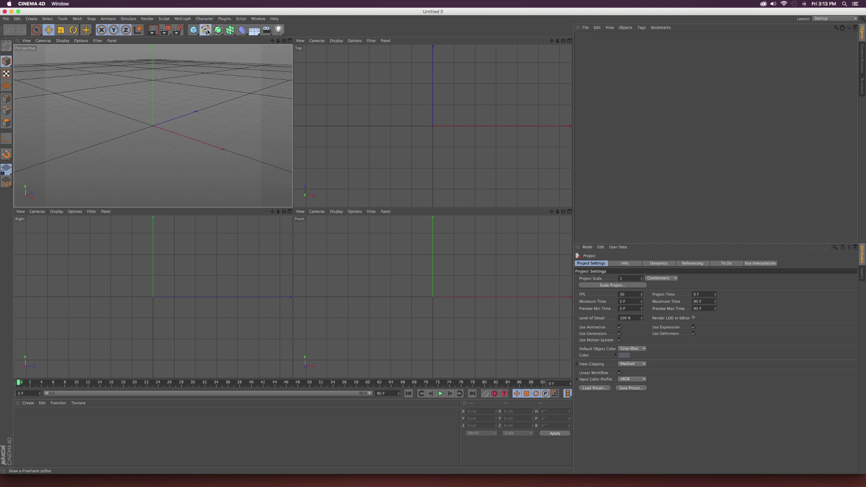
click(266, 40)
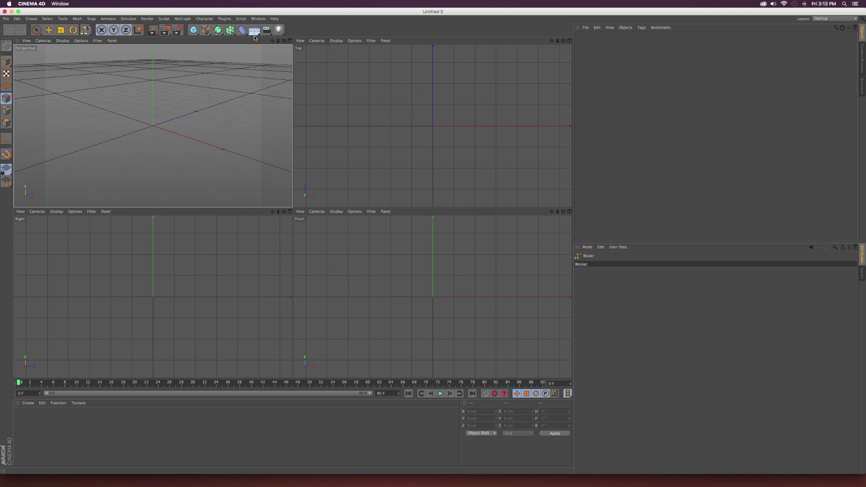
scroll(432, 114, down, 3)
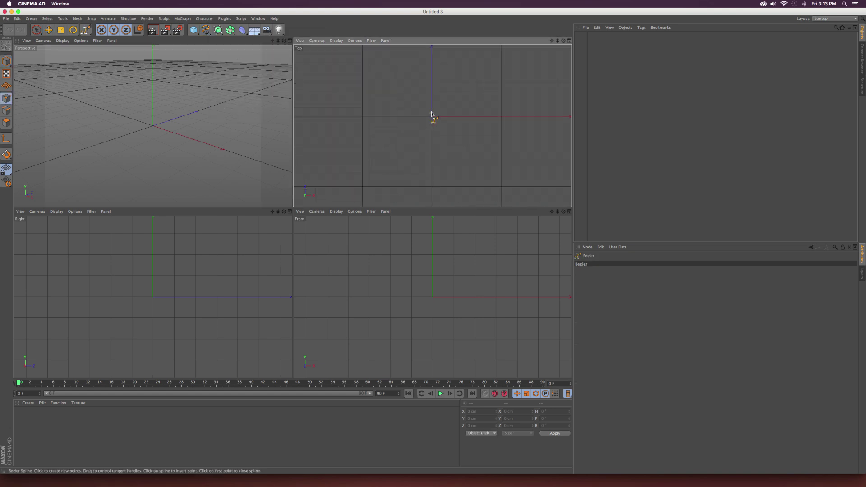
scroll(431, 114, down, 3)
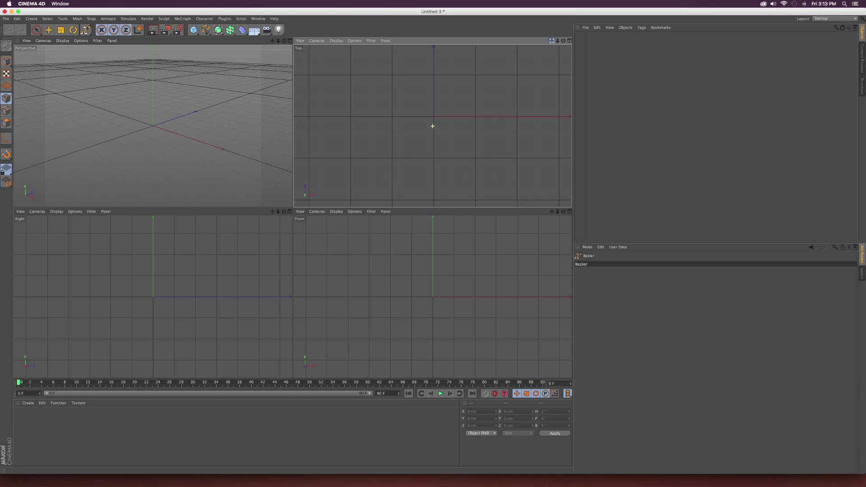
scroll(432, 126, down, 1)
scroll(412, 144, down, 2)
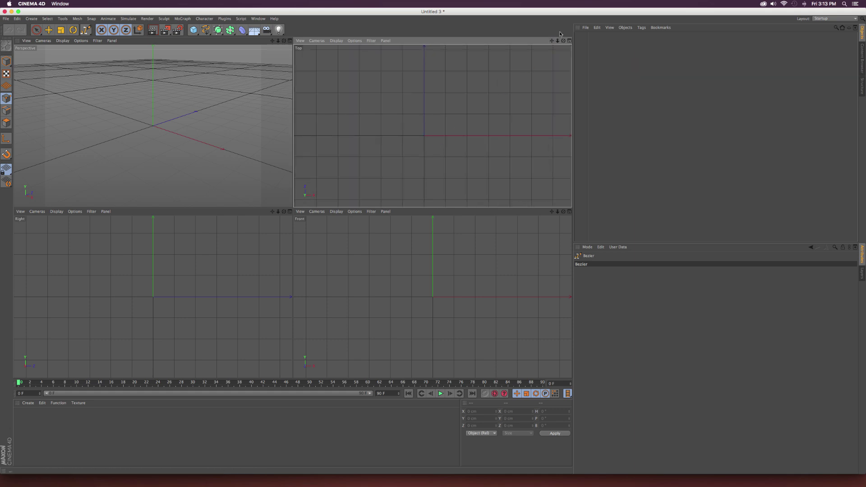
drag(552, 42, 562, 32)
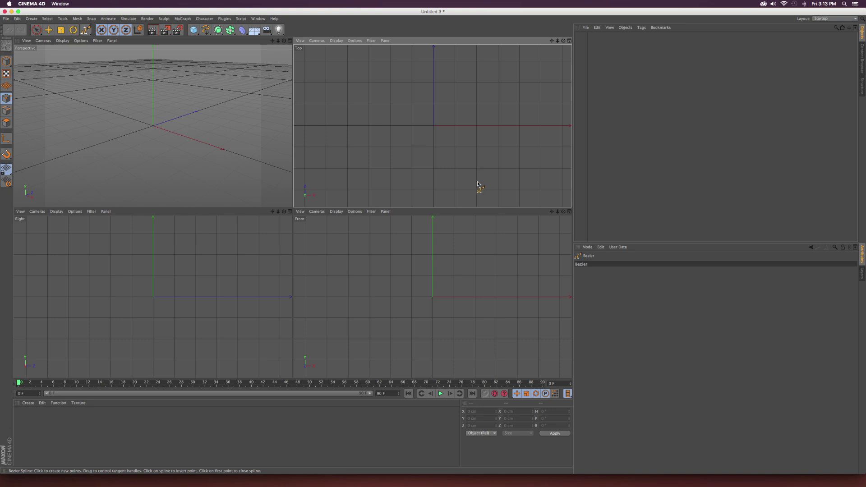
- Draw a looping open Bezier path ending in a straight run right, undoing the accidental close
drag(476, 192, 479, 131)
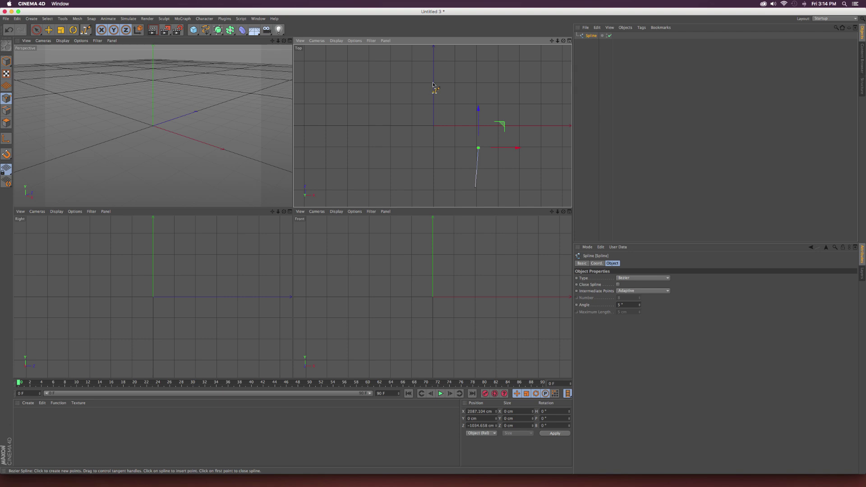
drag(432, 83, 390, 86)
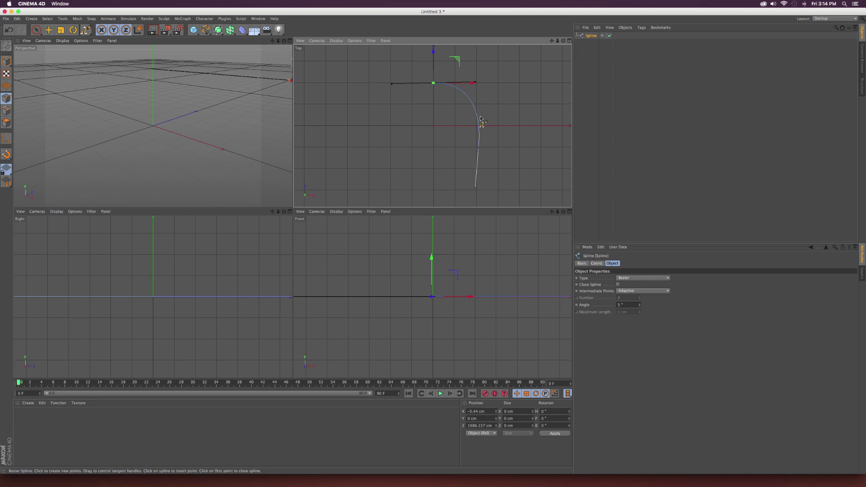
click(390, 126)
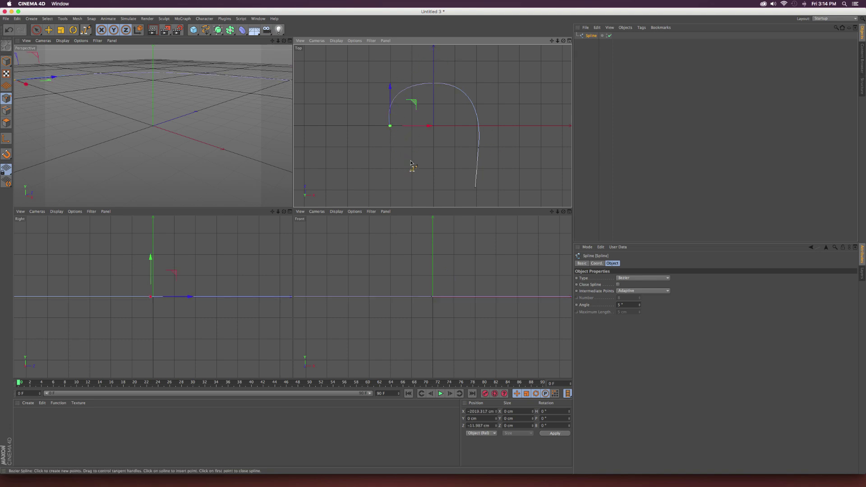
drag(434, 162, 453, 165)
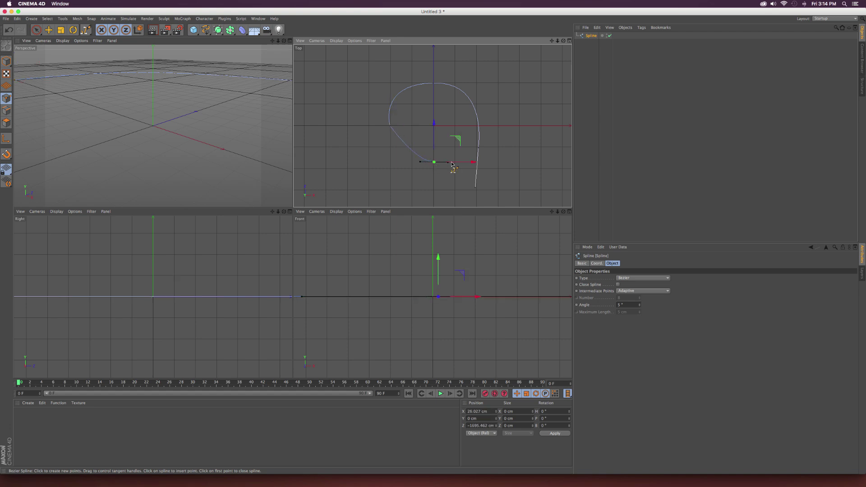
click(568, 162)
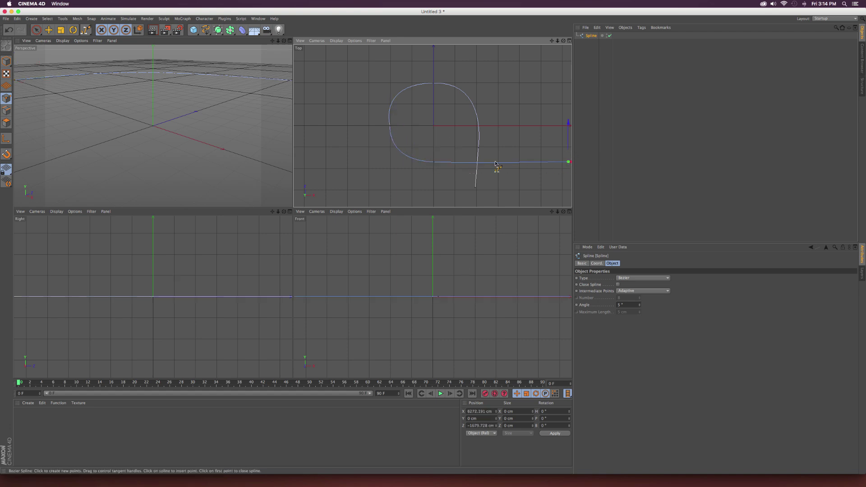
click(475, 189)
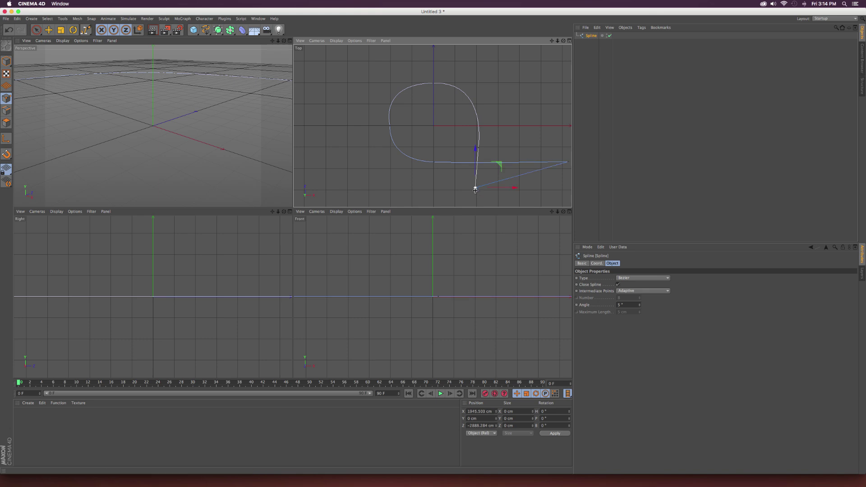
key(super+z)
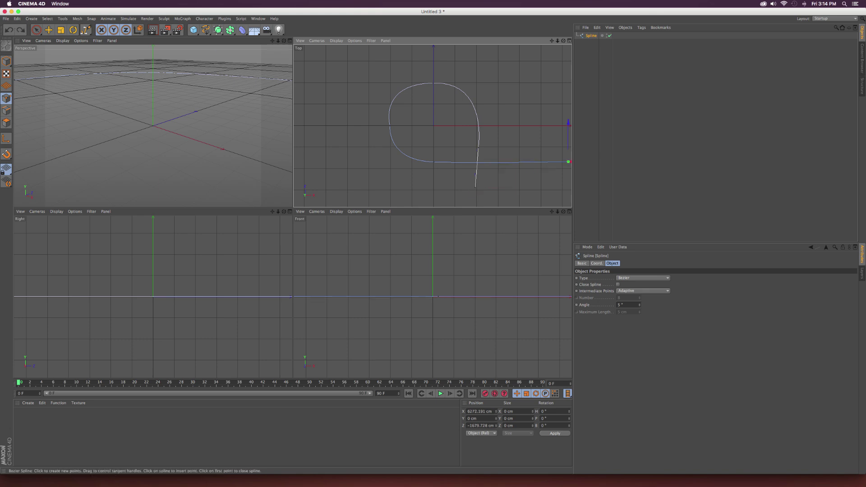
key(e)
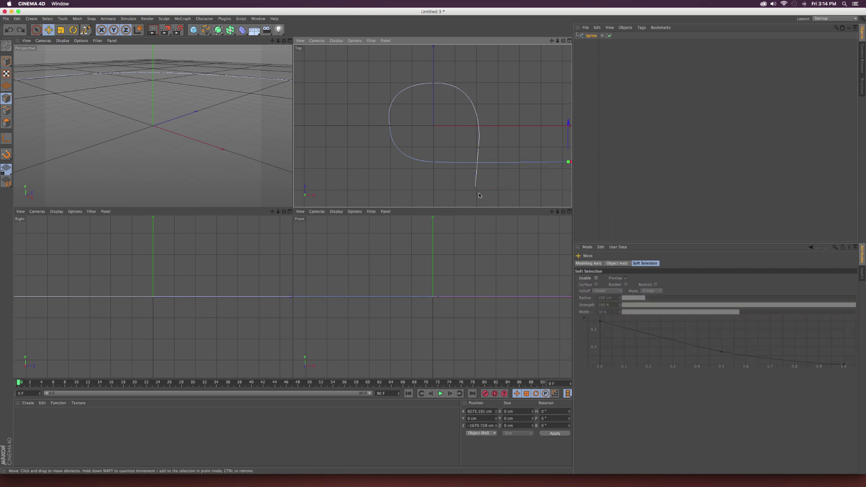
- Move the spline's lower end point 975 cm further down and frame it in a maximised Perspective view
click(475, 188)
mouse_move(475, 149)
mouse_down()
mouse_move(475, 174)
mouse_move(483, 161)
mouse_up()
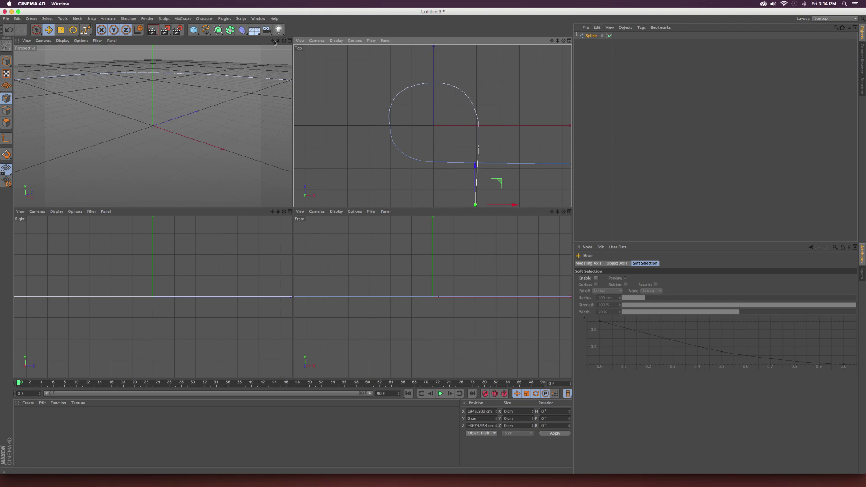
click(289, 40)
scroll(347, 128, up, 3)
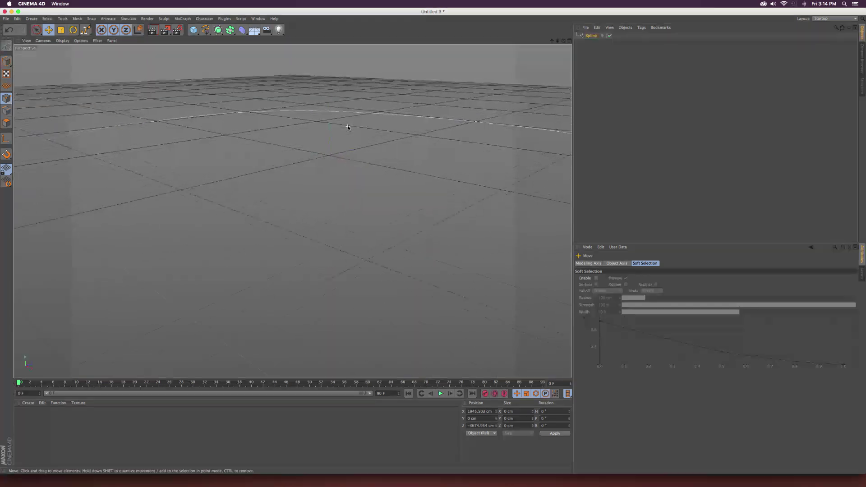
scroll(347, 128, down, 5)
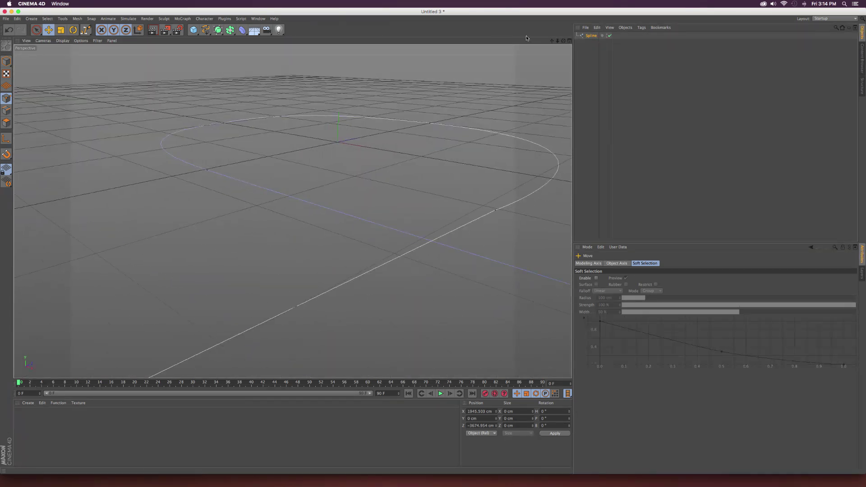
drag(553, 41, 292, 211)
scroll(394, 140, down, 3)
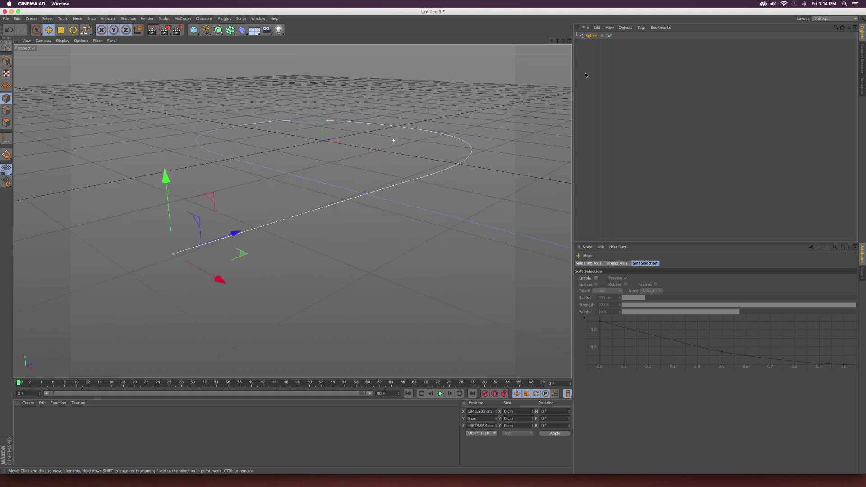
click(591, 37)
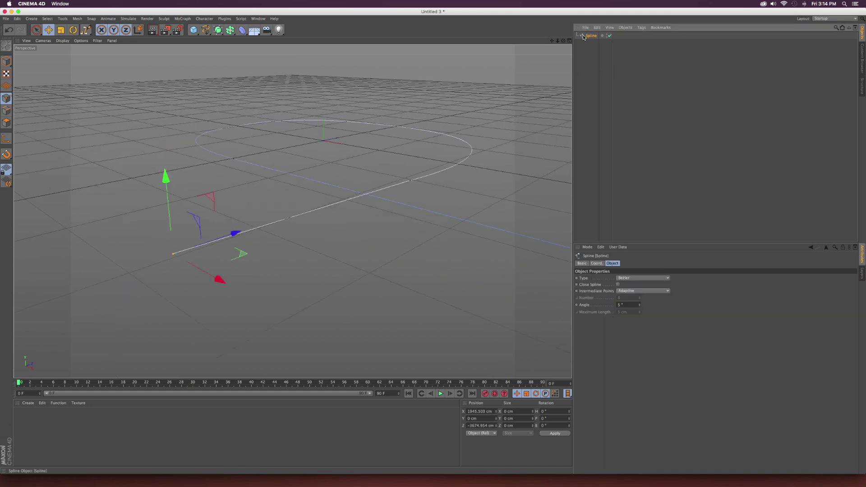
click(207, 32)
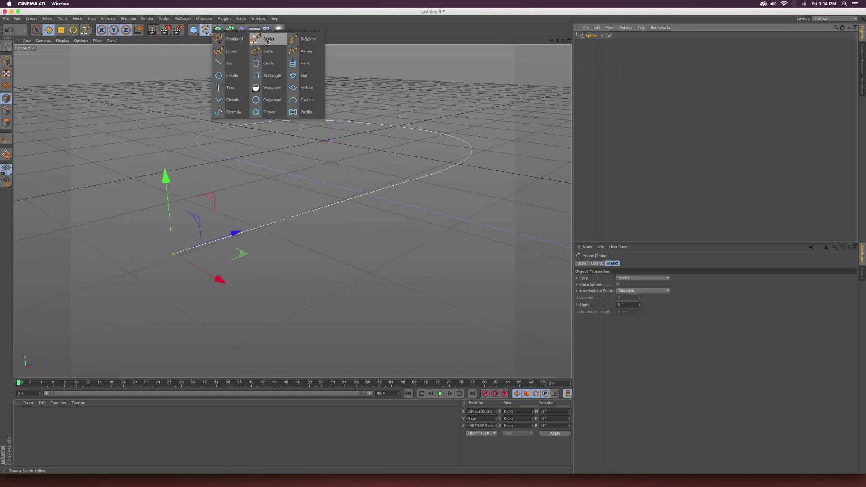
- Add a Circle and a Sweep NURBS, nesting the Circle and Spline under the sweep
click(269, 63)
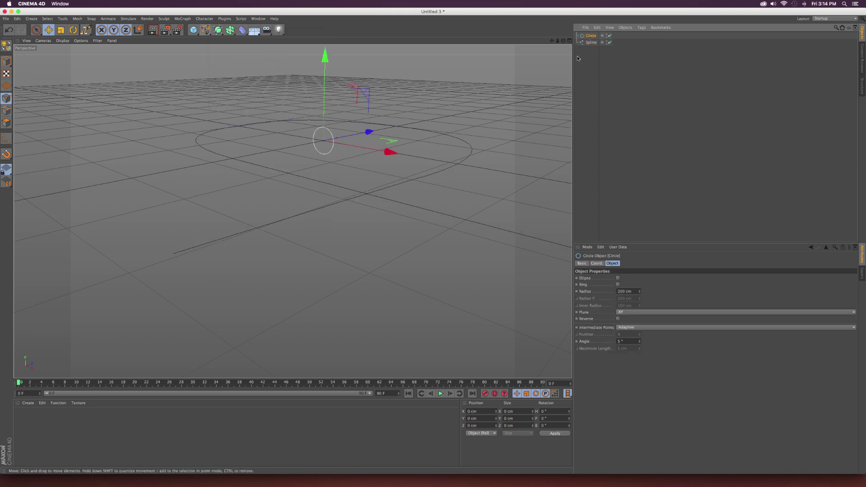
click(218, 30)
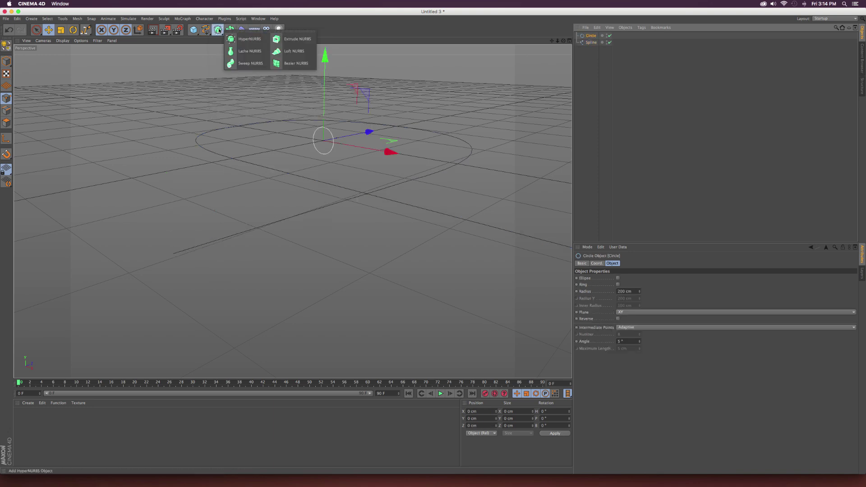
click(245, 64)
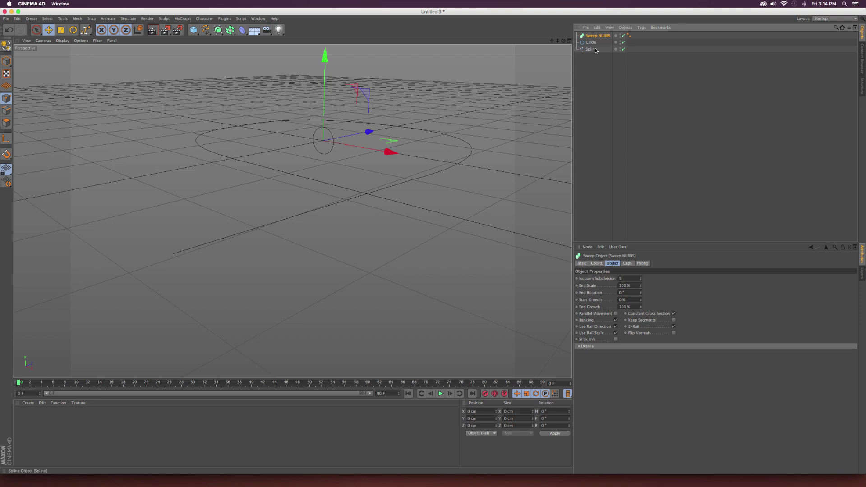
mouse_move(593, 43)
mouse_down()
mouse_move(595, 36)
mouse_move(592, 48)
mouse_up()
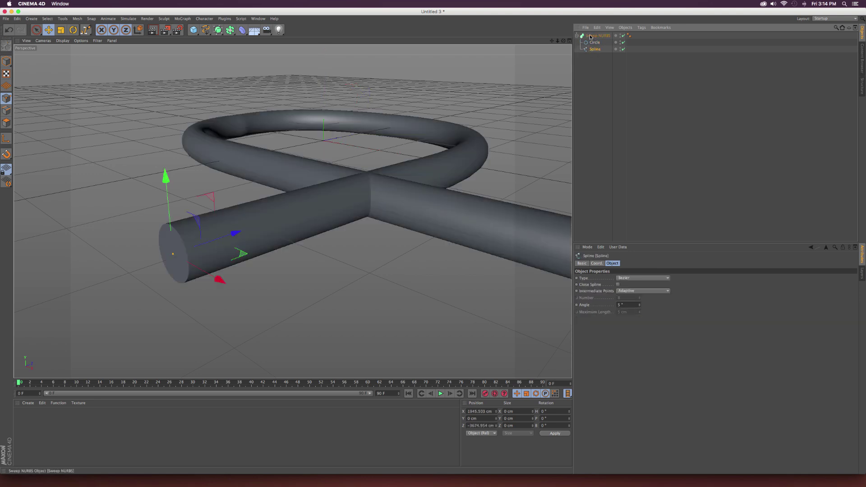
click(590, 37)
scroll(424, 193, down, 5)
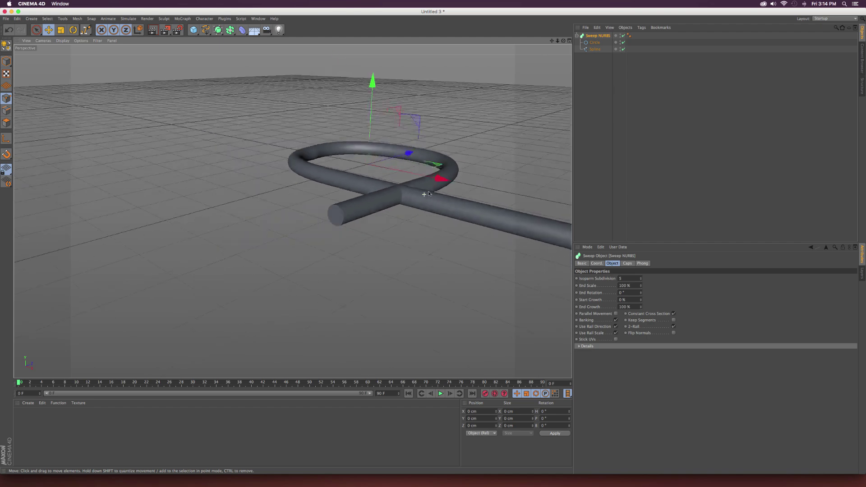
drag(550, 41, 215, 253)
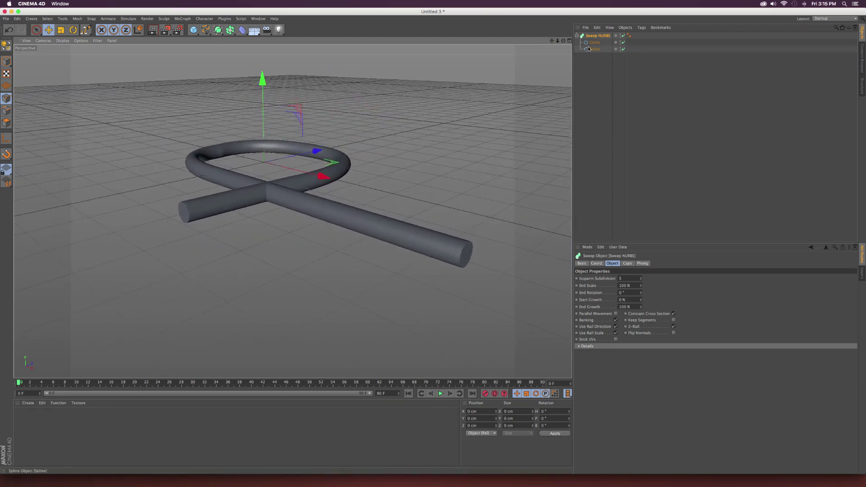
click(594, 44)
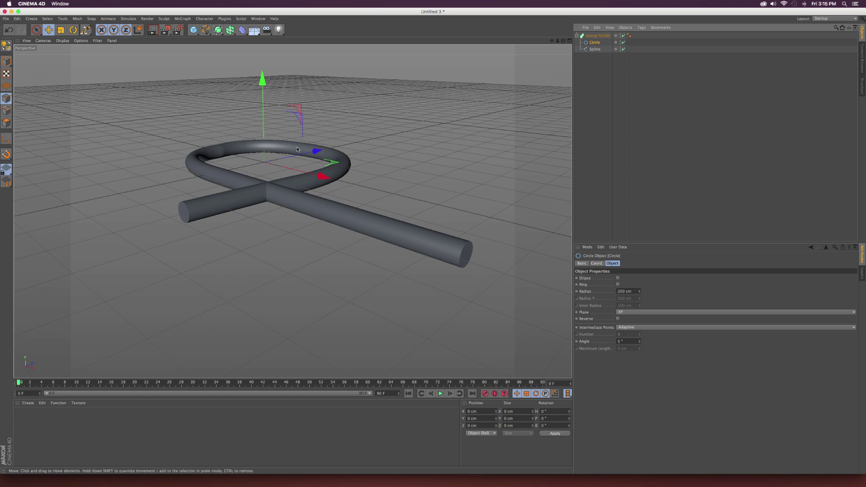
- Reduce the Circle profile's radius to 40 cm, keeping its plane on XY after trying ZY
drag(640, 293, 640, 364)
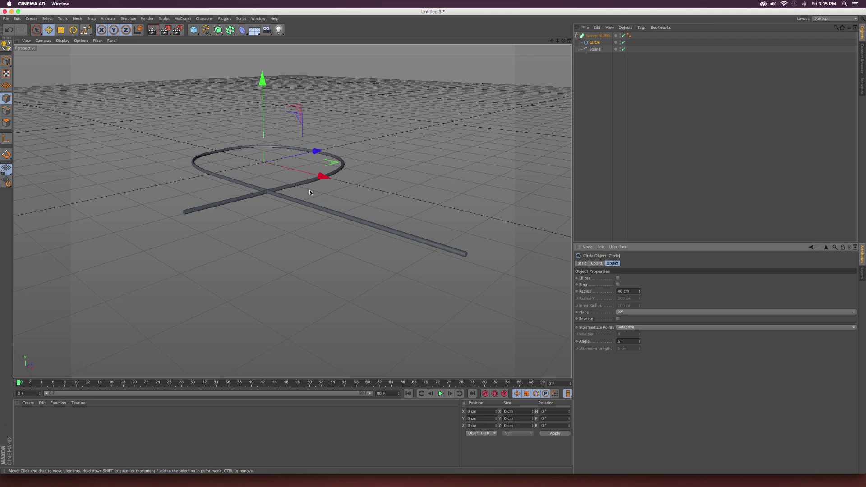
click(623, 312)
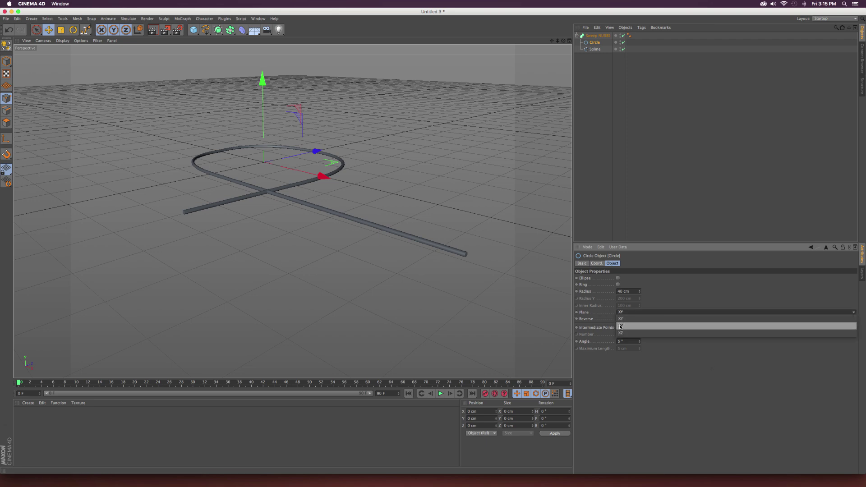
click(621, 326)
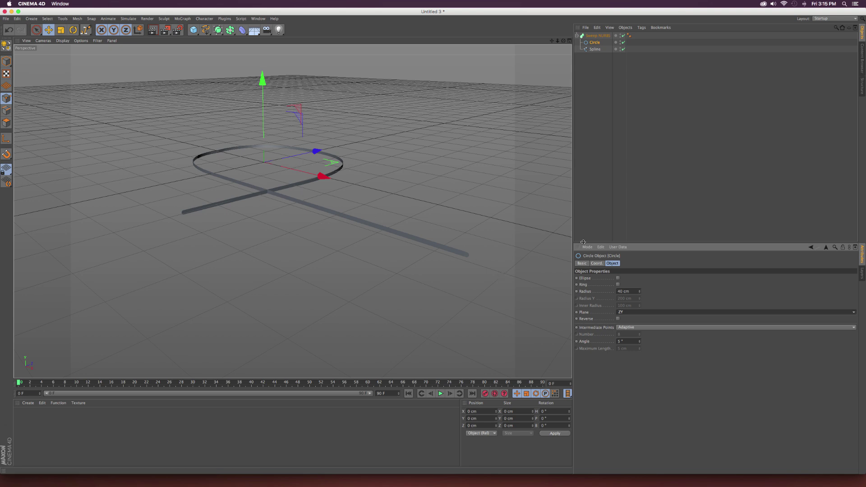
click(632, 315)
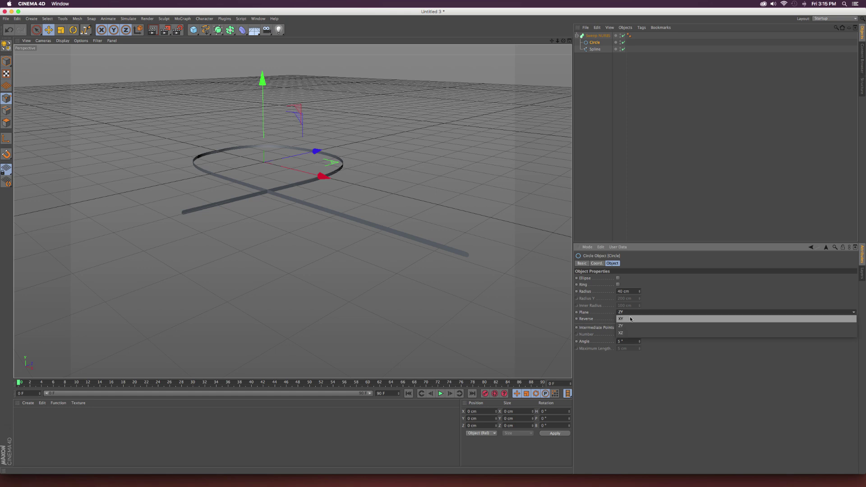
click(630, 319)
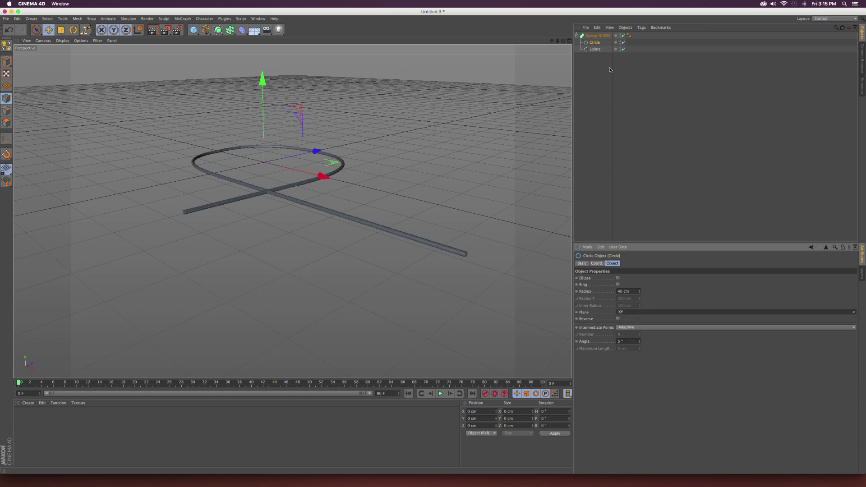
click(596, 36)
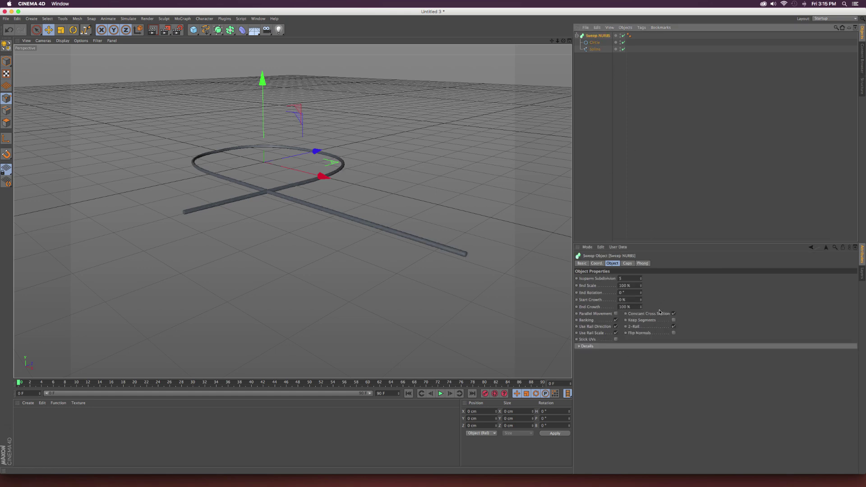
- Set the Sweep NURBS Start and End caps to Fillet Cap, keeping the 5 cm radius
drag(640, 302, 641, 320)
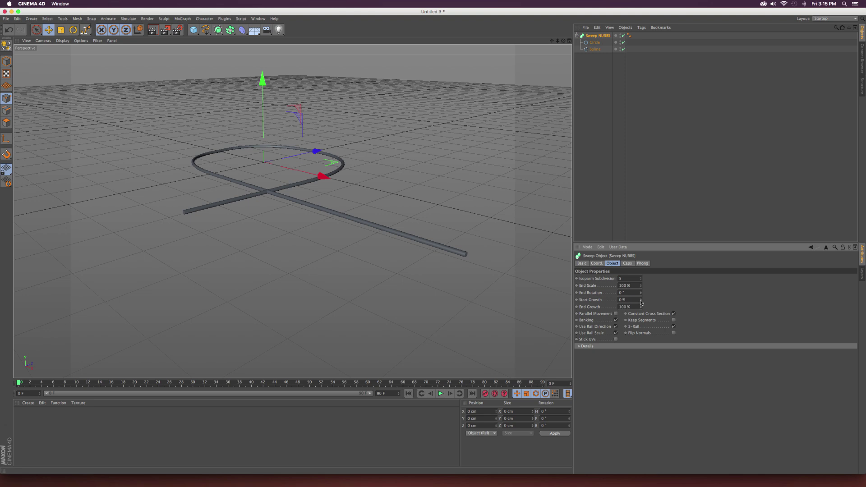
click(628, 265)
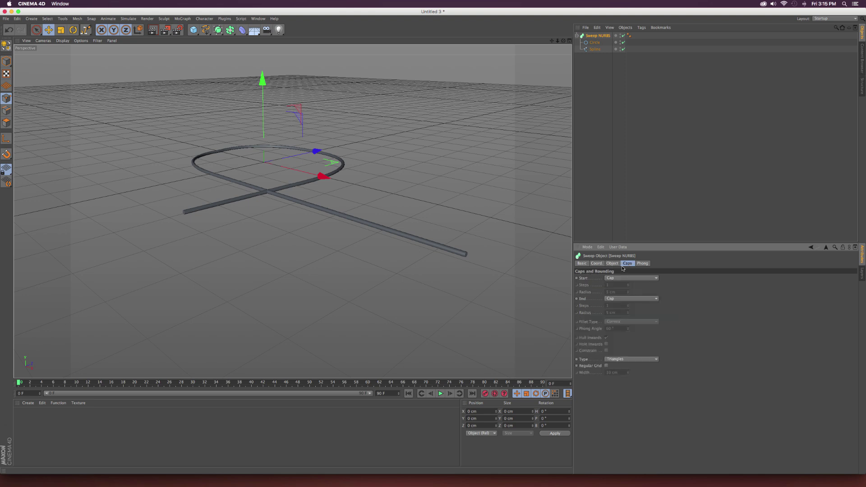
click(614, 278)
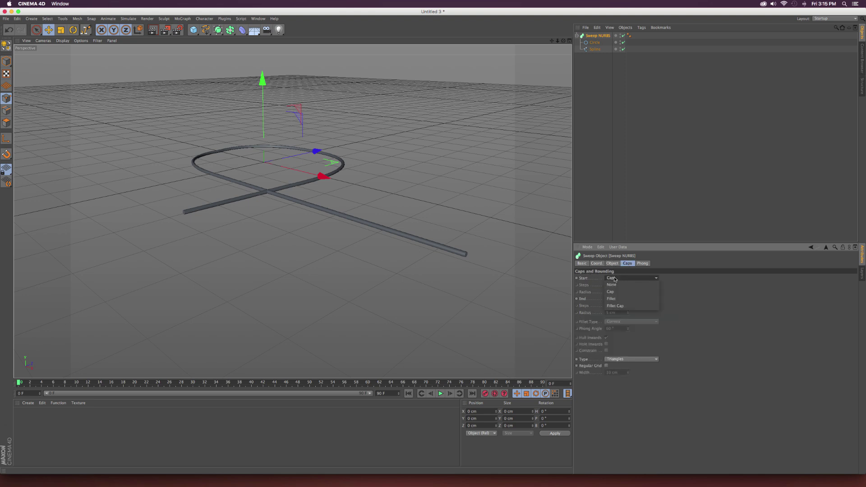
click(615, 306)
click(618, 299)
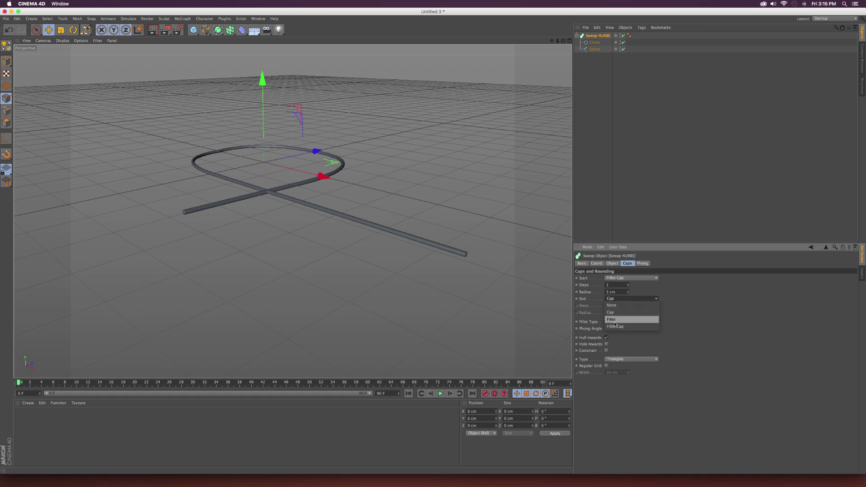
click(615, 321)
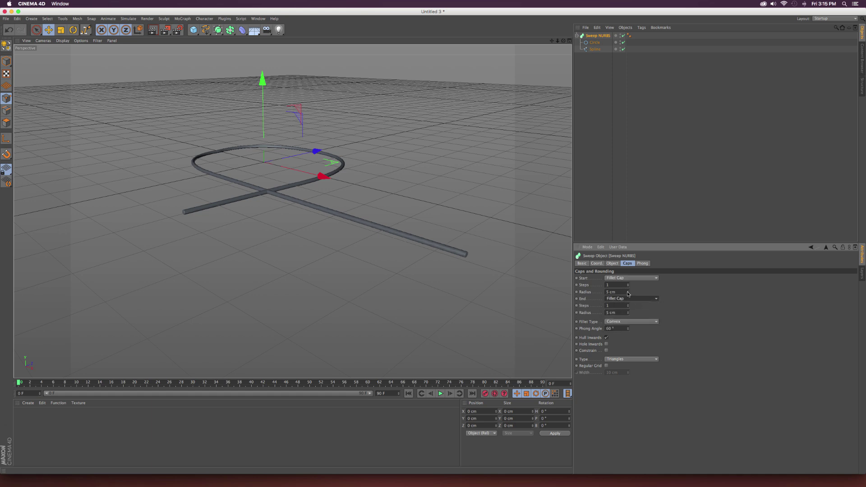
drag(627, 294, 629, 277)
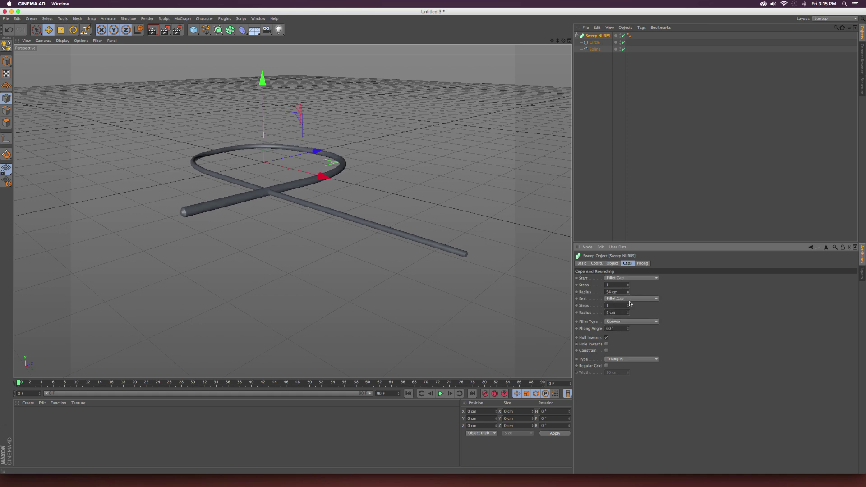
key(super+z)
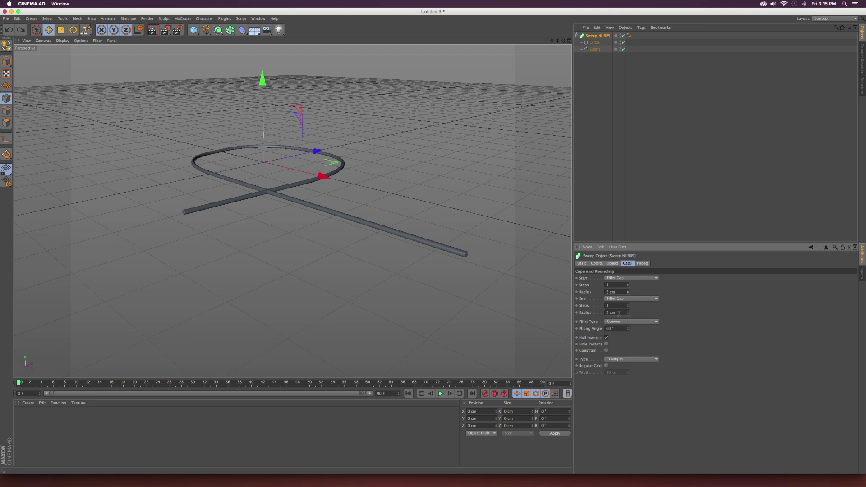
click(613, 263)
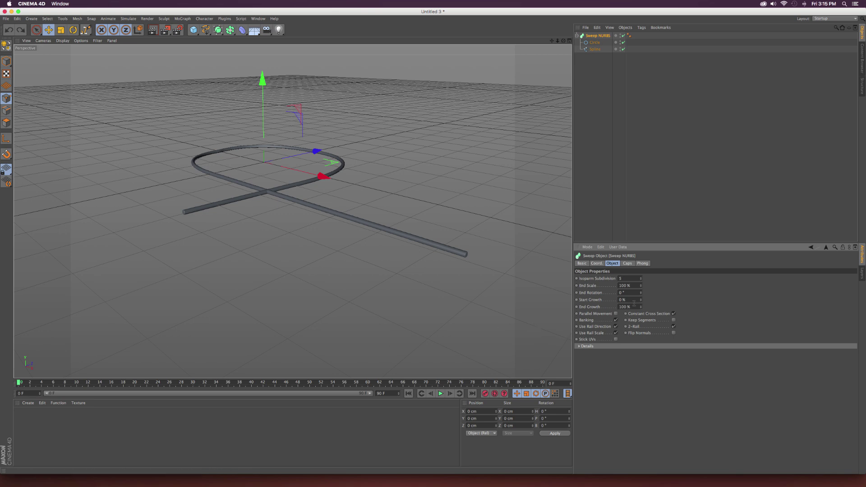
- Set the sweep's Start Growth to 100% and extend the timeline to 139 frames
drag(641, 301, 690, 295)
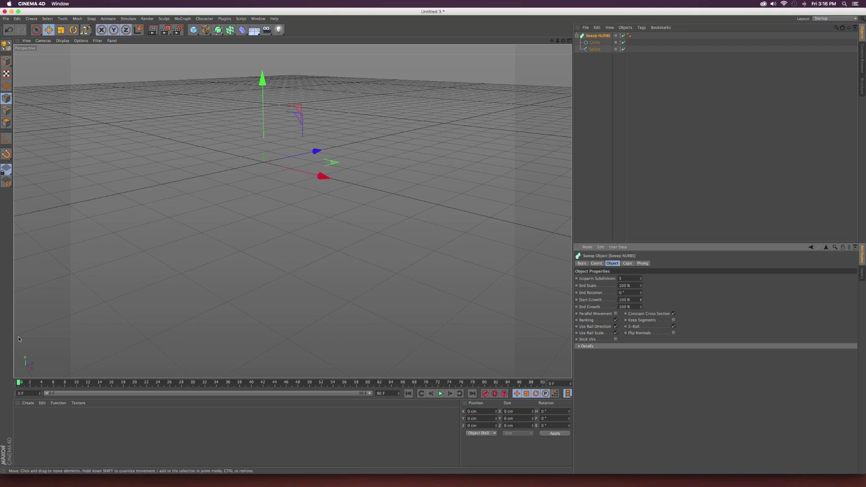
drag(27, 383, 77, 386)
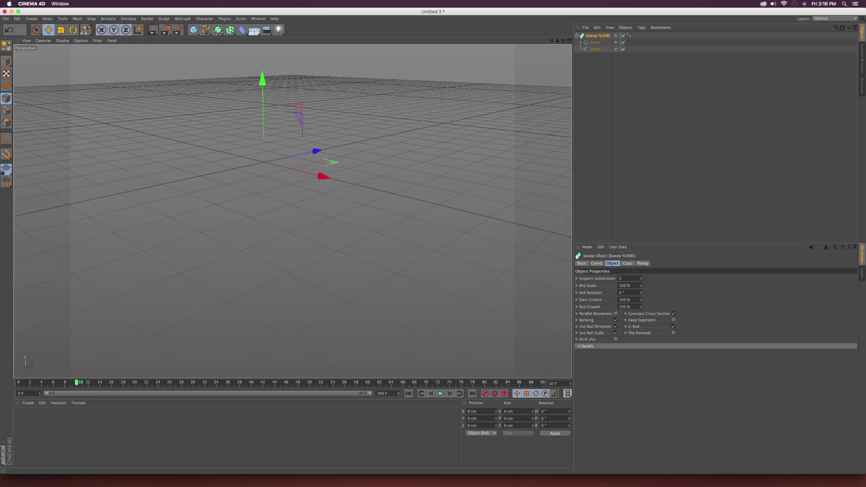
drag(369, 393, 322, 399)
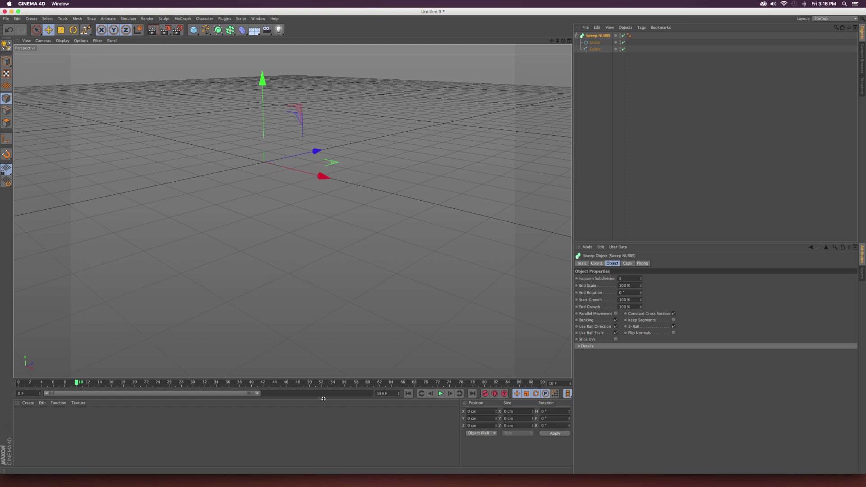
drag(260, 396, 373, 395)
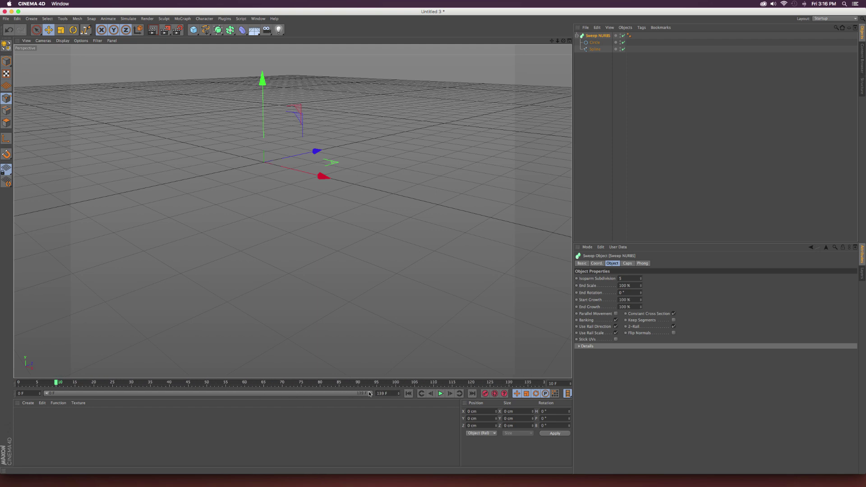
- Auto-key Start Growth from 100% at frame 10 to 0% at 90, and End Growth to 0% at 95
click(495, 393)
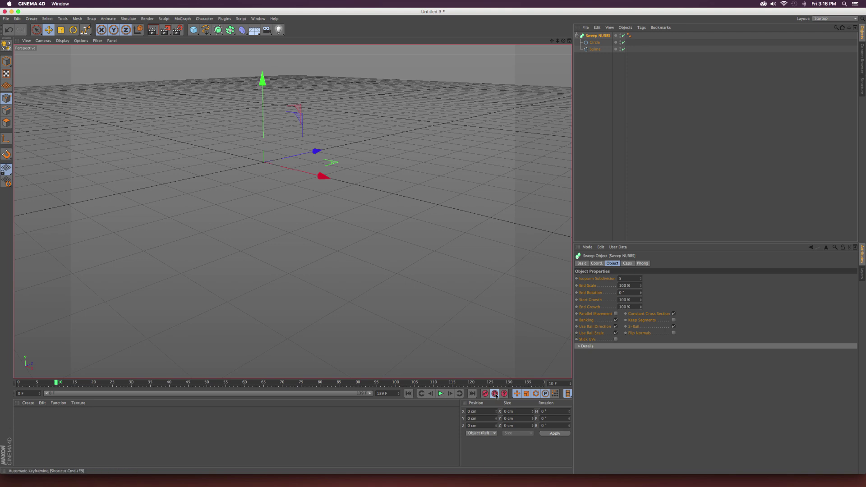
click(486, 393)
drag(58, 380, 359, 388)
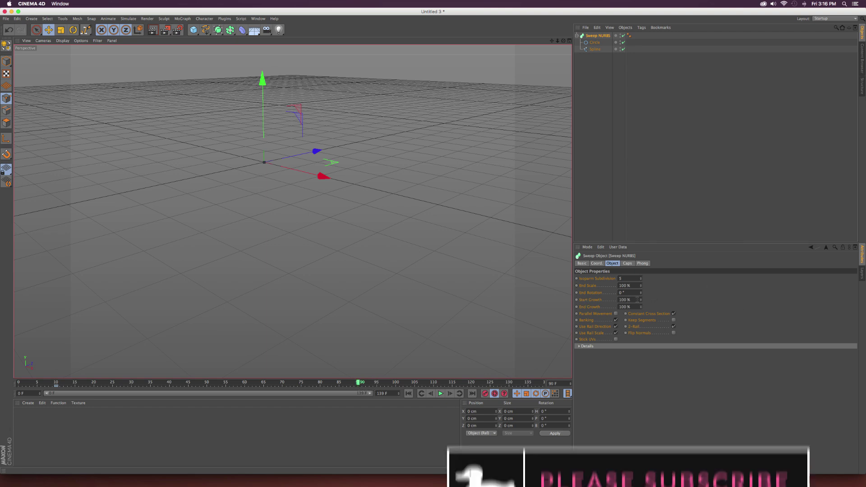
drag(640, 299, 640, 334)
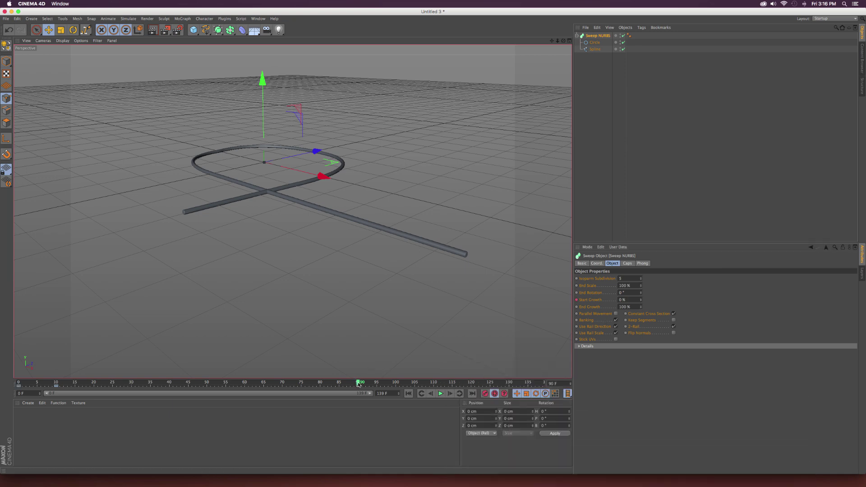
drag(359, 383, 395, 383)
drag(641, 308, 642, 335)
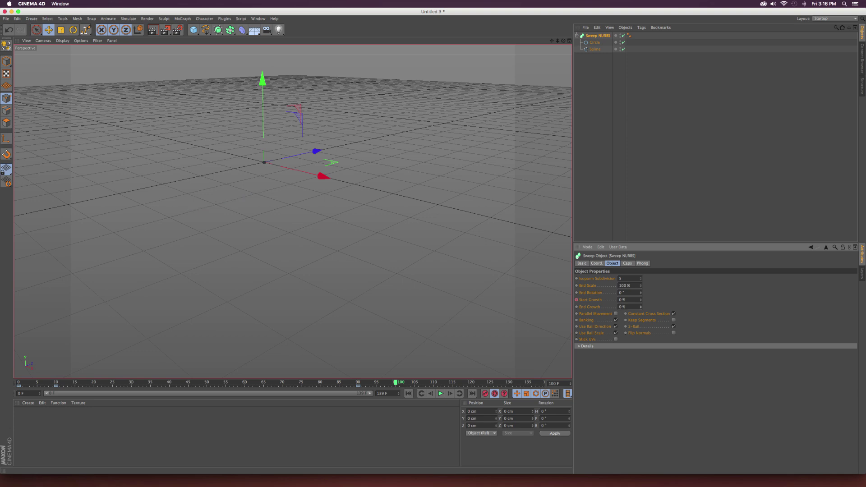
- Move the last growth keyframe later, to frame 106, and review the growth from a low angle
drag(396, 382, 264, 389)
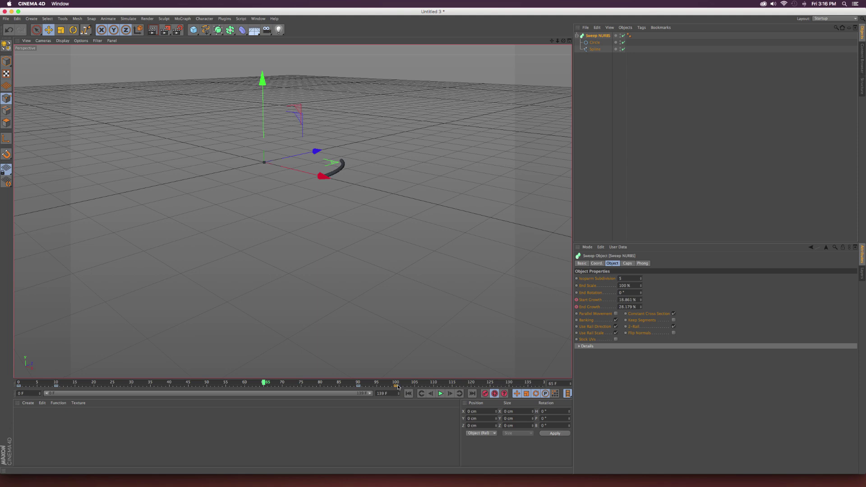
drag(397, 386, 419, 386)
drag(258, 379, 373, 393)
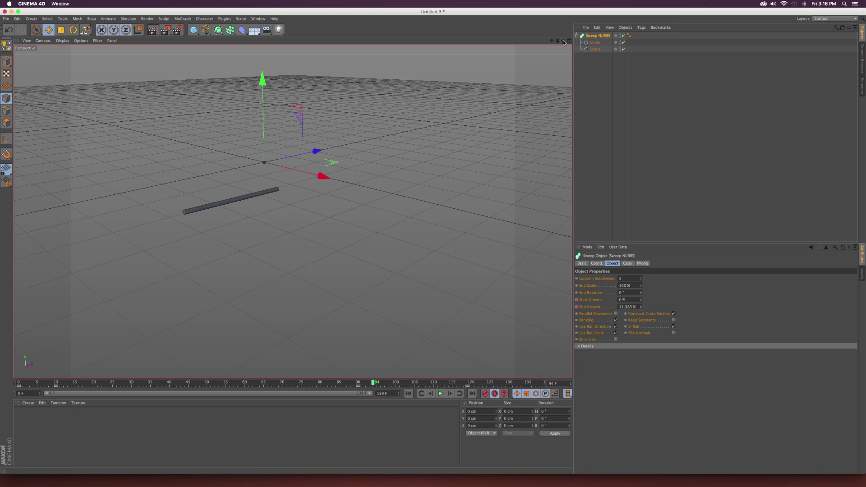
drag(563, 40, 564, 84)
drag(552, 42, 323, 205)
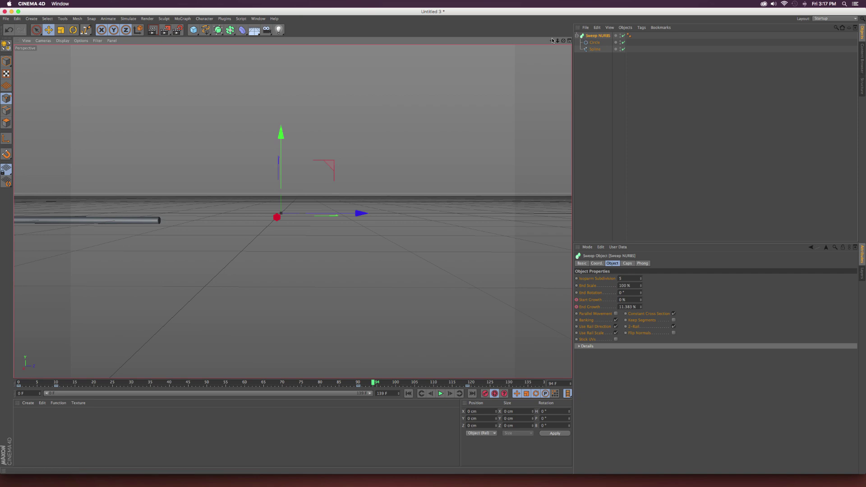
- Scrub through the tube's growth around frames 54 and 44 while panning the view
drag(563, 41, 564, 47)
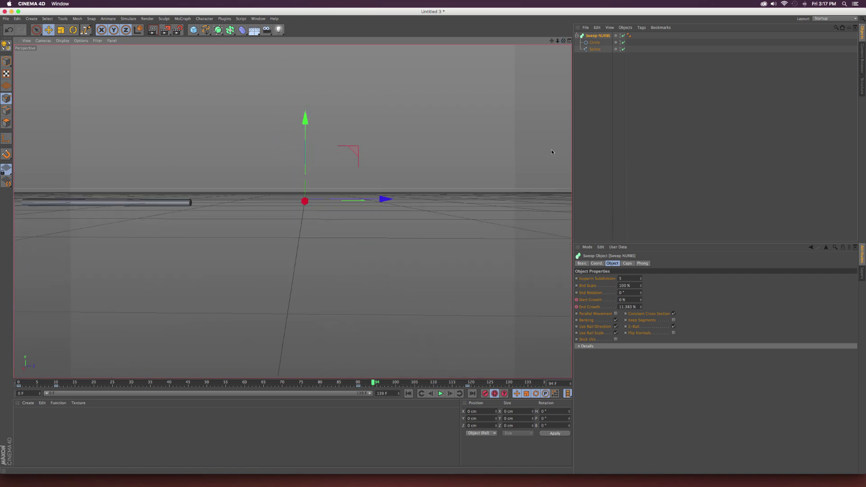
click(389, 383)
drag(388, 382, 226, 380)
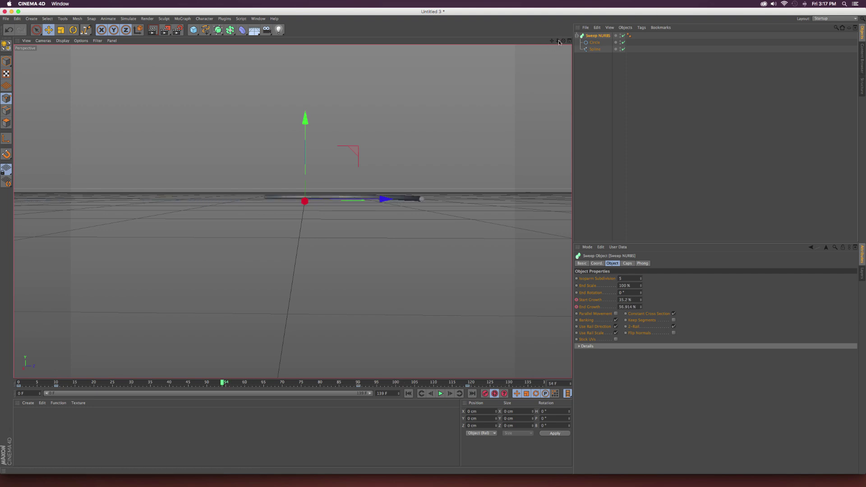
drag(557, 41, 288, 234)
scroll(288, 234, down, 2)
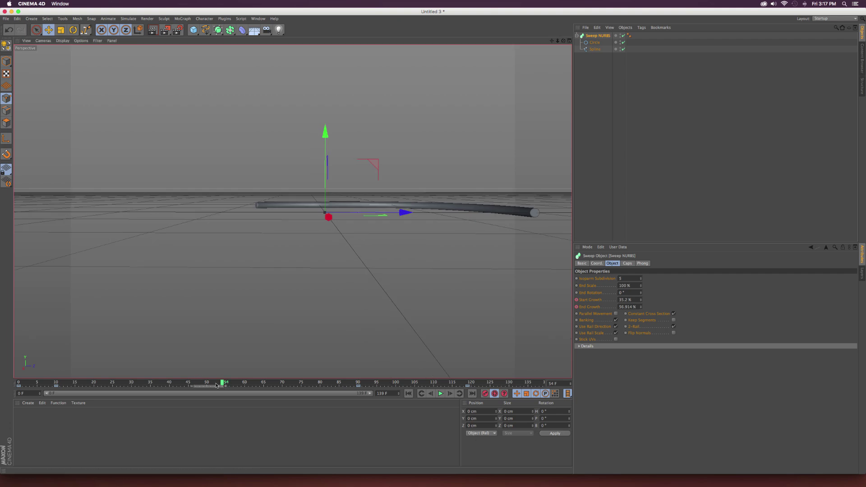
mouse_move(216, 384)
mouse_down()
mouse_move(43, 385)
mouse_move(292, 392)
mouse_move(222, 391)
mouse_up()
- Orbit to a lower, frontal view at about frame 42 and add a Camera object
drag(361, 212, 397, 152)
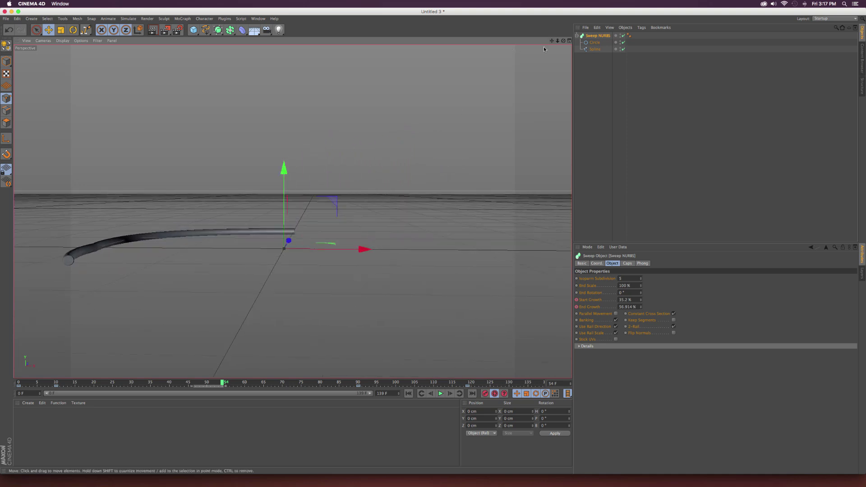
drag(563, 41, 158, 390)
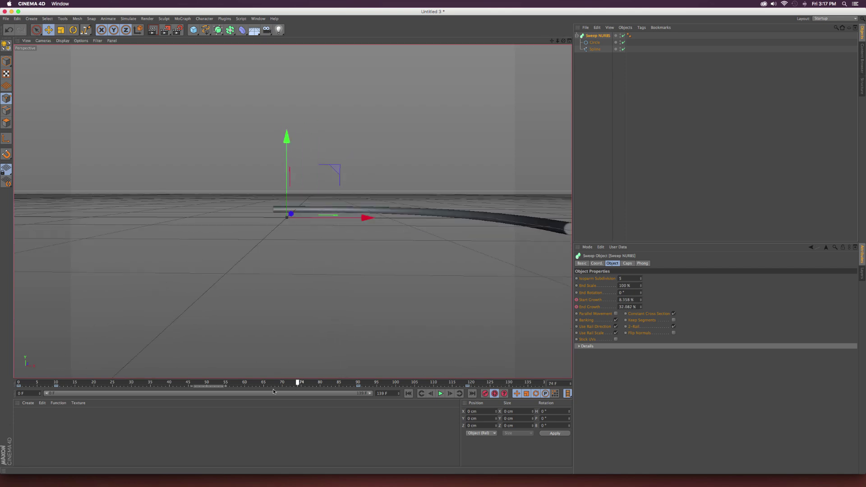
drag(273, 391, 176, 391)
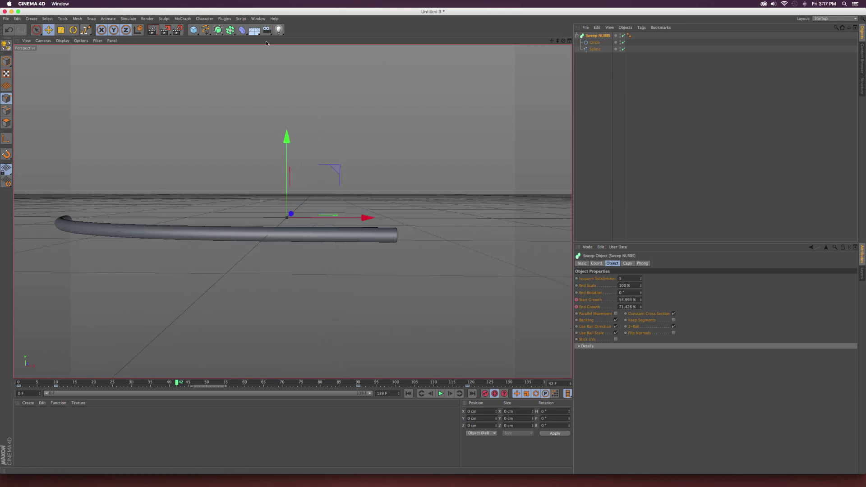
drag(267, 31, 281, 39)
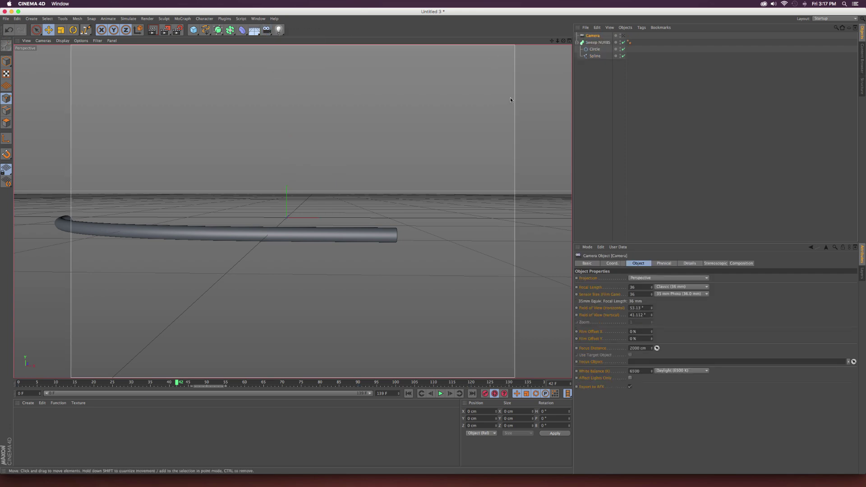
- Look through the new Camera, level the tube along the horizon, and scrub back to frame 65
click(623, 36)
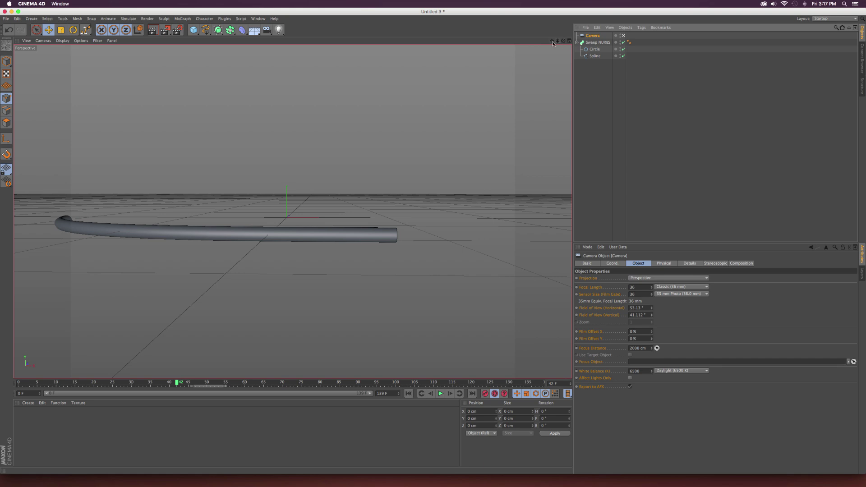
drag(560, 43, 559, 52)
drag(177, 384, 107, 383)
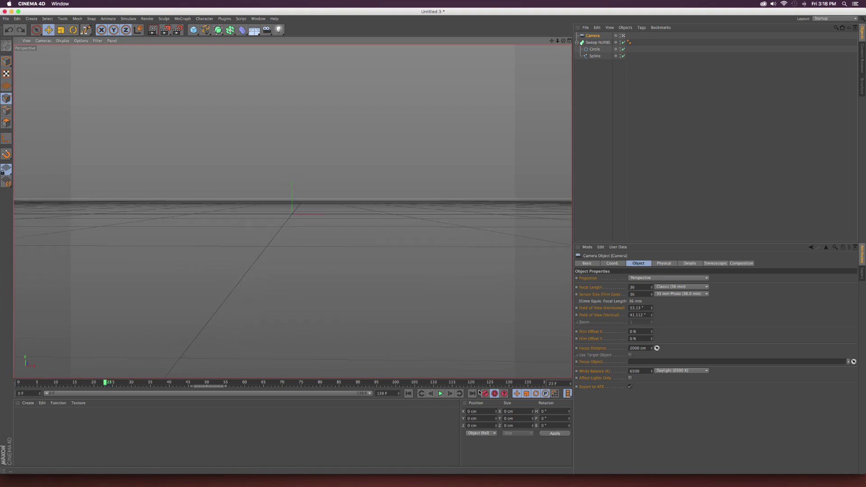
drag(103, 383, 316, 383)
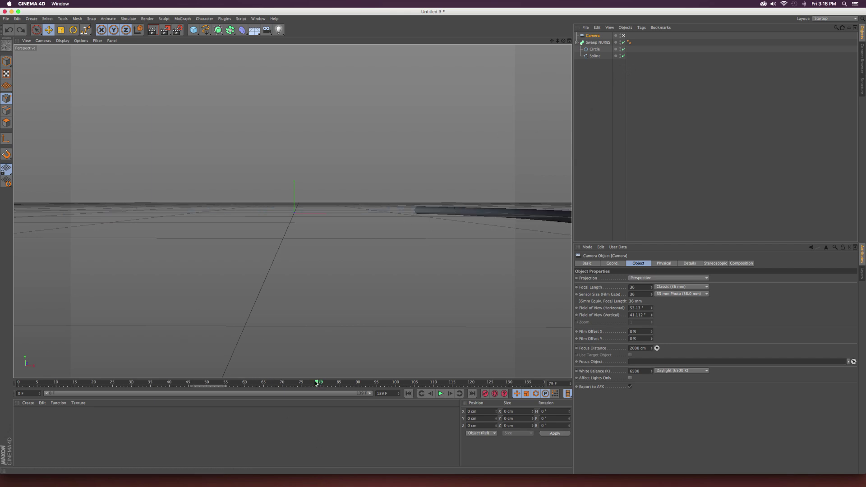
drag(316, 383, 264, 383)
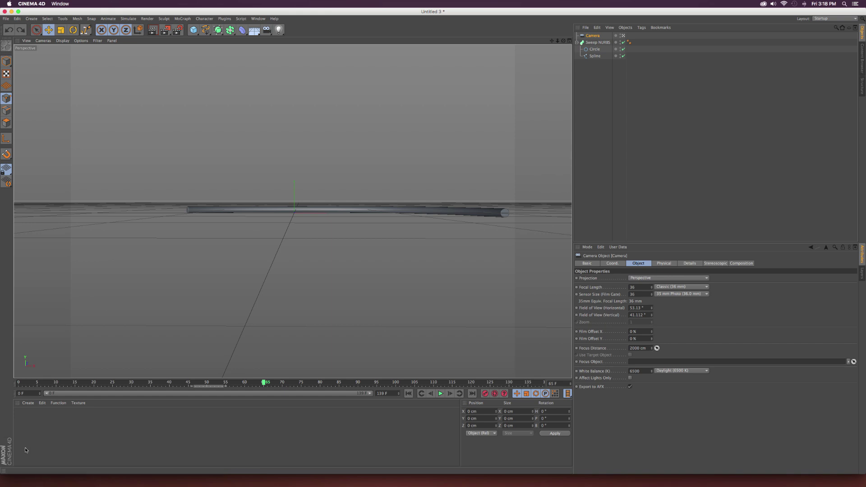
- Create a new material, Mat, and set its colour to cyan (R 62, G 218, B 232)
double_click(38, 422)
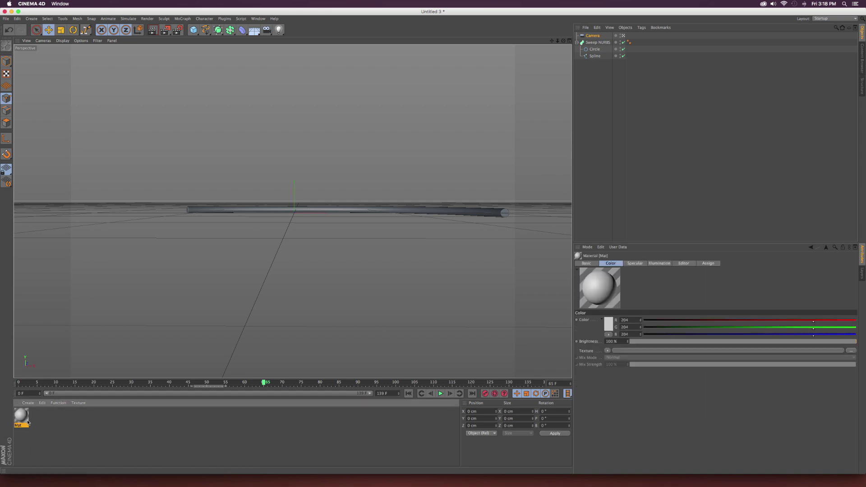
click(608, 324)
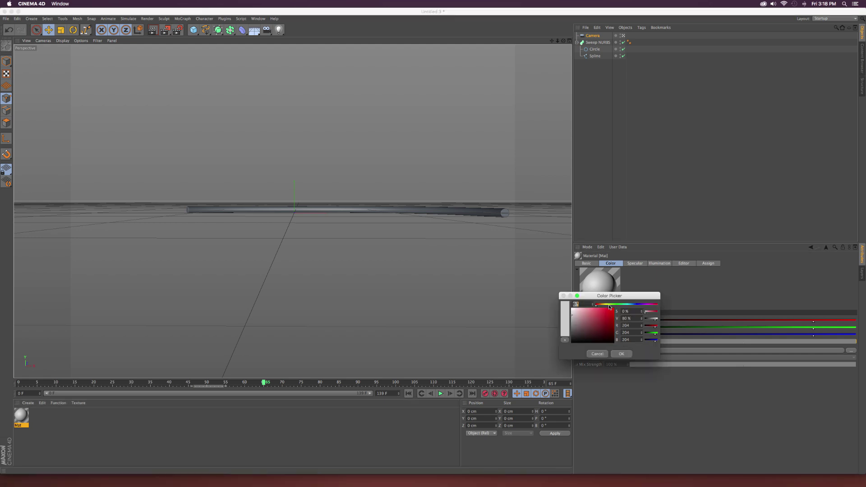
click(607, 305)
drag(607, 306, 634, 305)
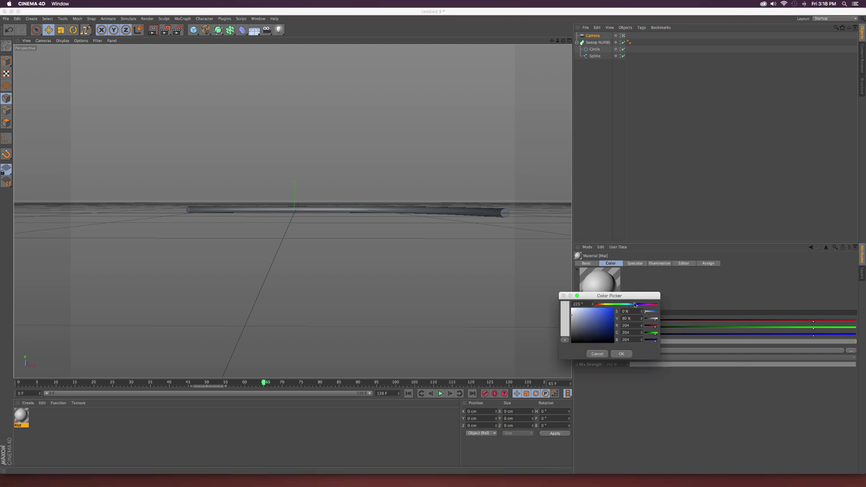
click(592, 309)
click(627, 306)
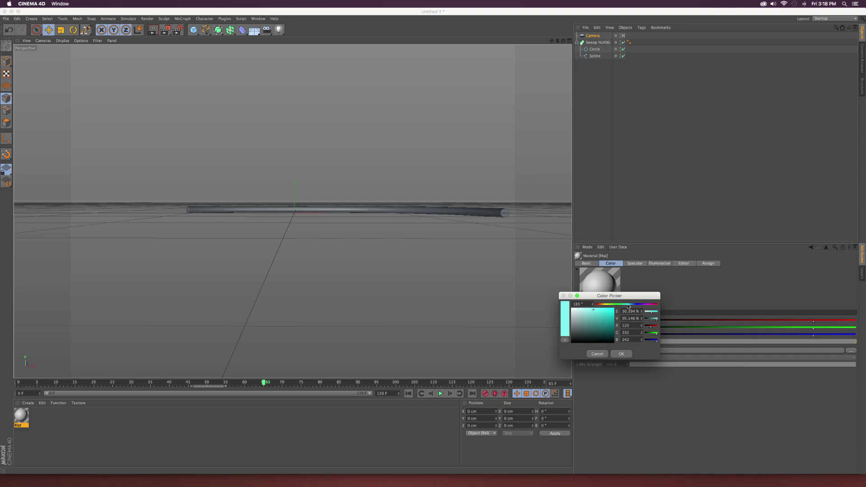
click(603, 311)
click(620, 354)
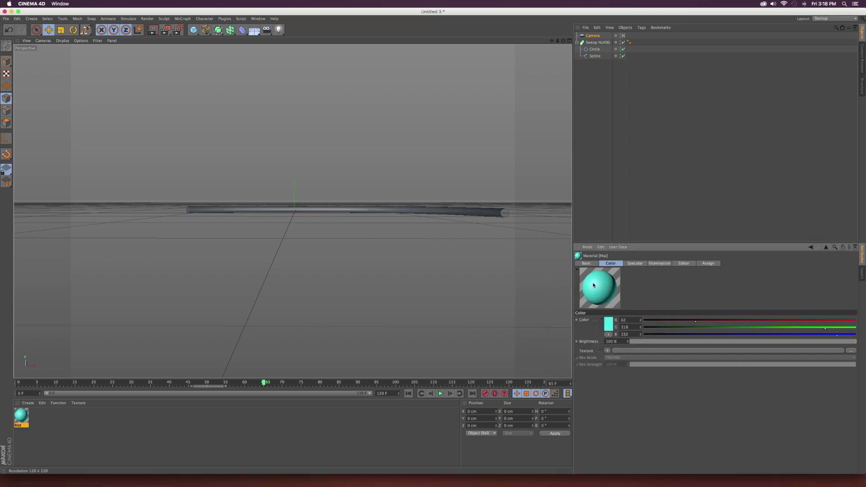
click(587, 263)
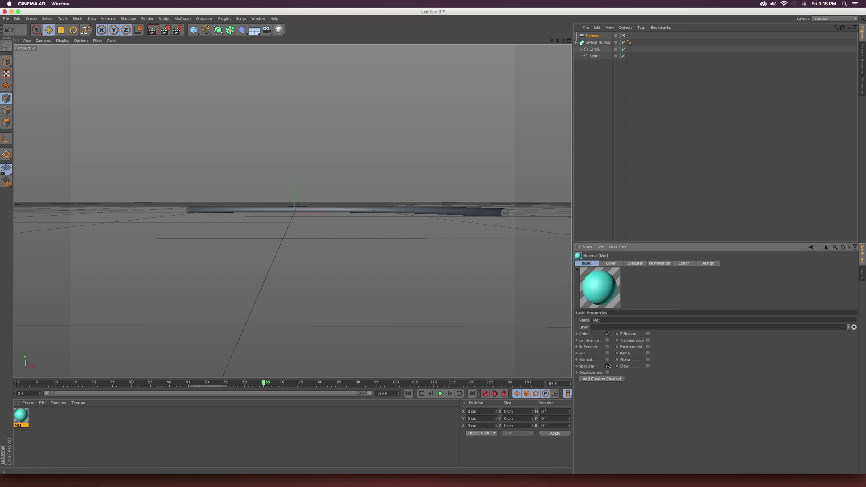
- Enable Mat's Reflection at 27% brightness with a Fresnel texture at 7% mix strength
click(606, 346)
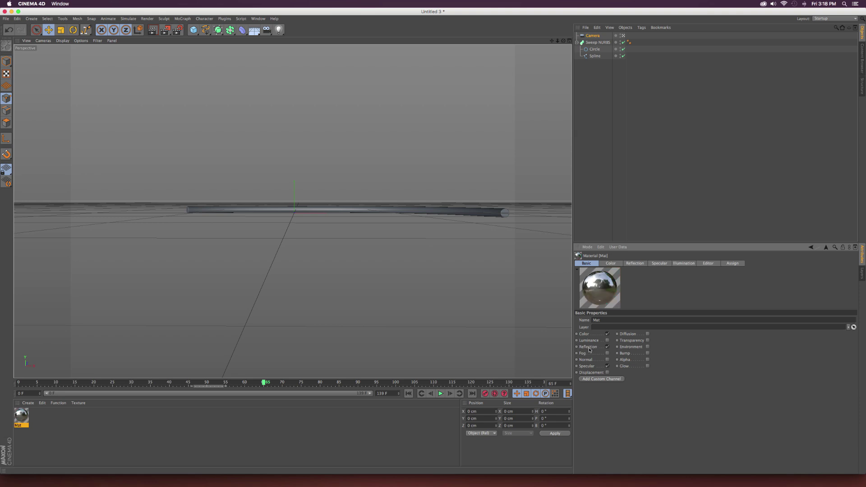
click(635, 264)
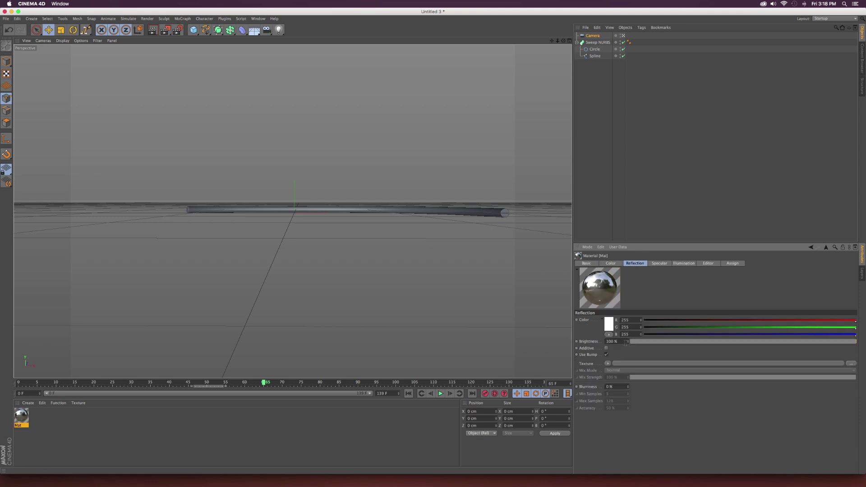
drag(627, 343, 630, 341)
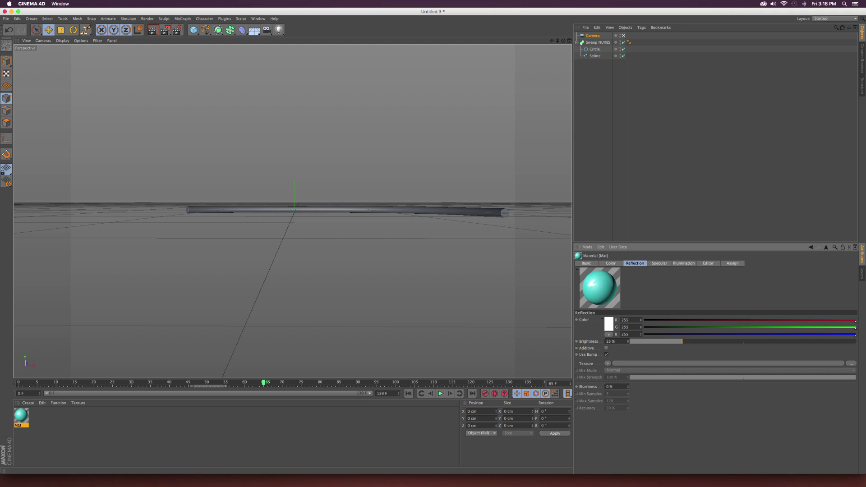
click(608, 363)
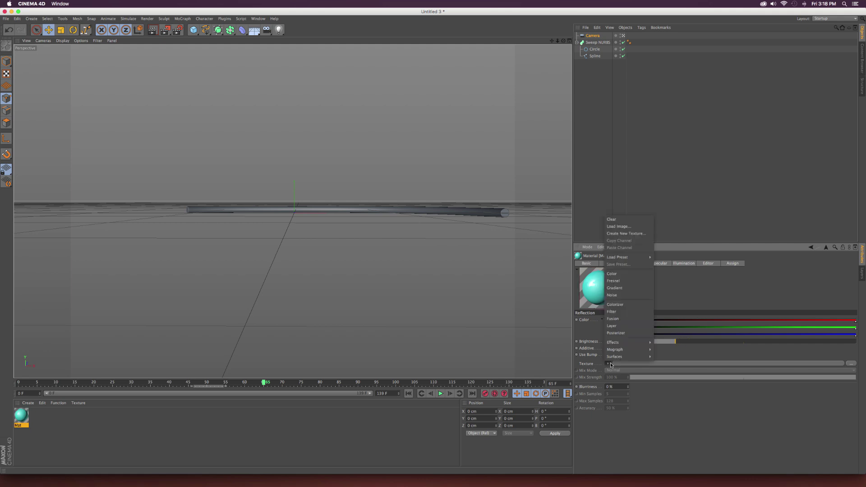
click(607, 281)
drag(626, 398, 584, 399)
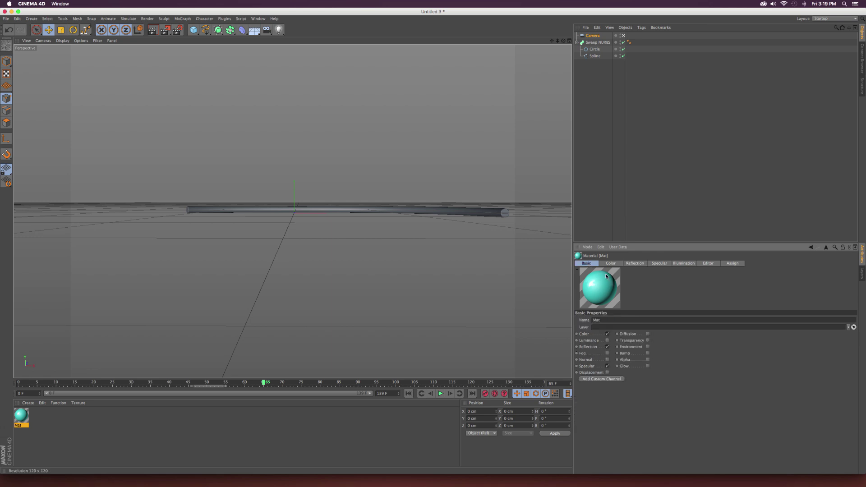
- Apply Mat to the Sweep NURBS tube
click(586, 263)
drag(26, 413, 600, 39)
drag(598, 43, 598, 42)
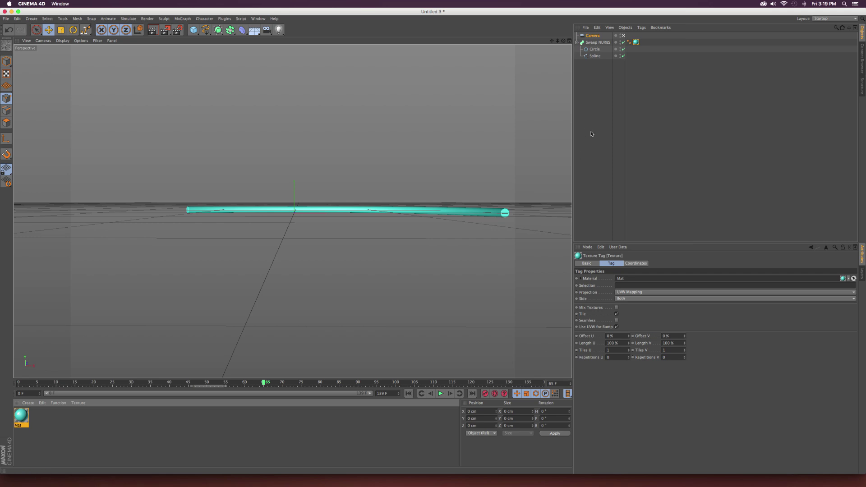
click(152, 30)
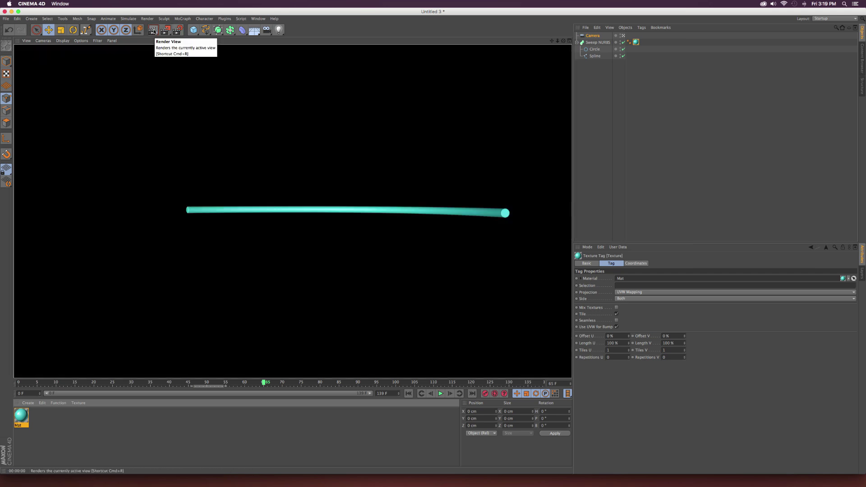
click(229, 440)
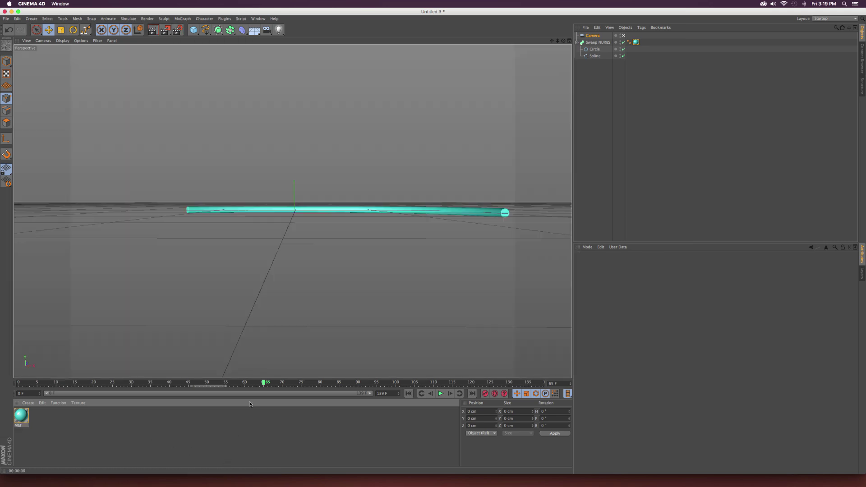
drag(258, 387, 241, 383)
click(595, 43)
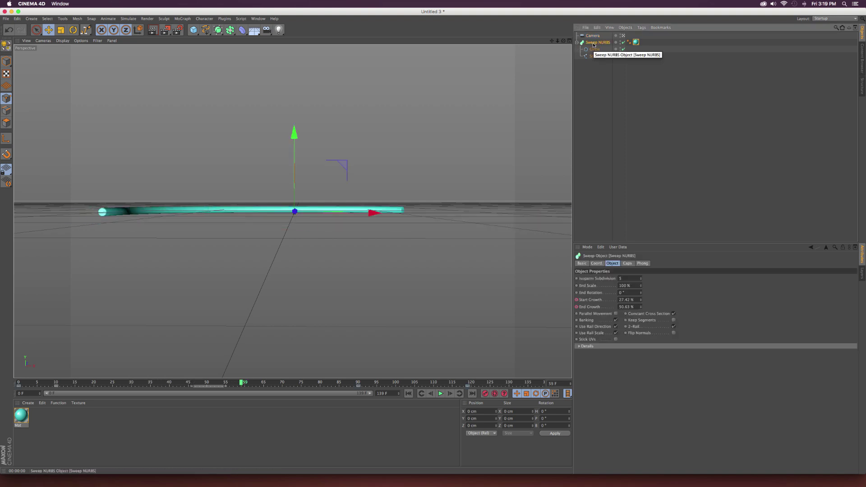
- Duplicate the Sweep NURBS and raise Sweep NURBS.1's spline to 185 cm in Y
key(super+c)
key(super+v)
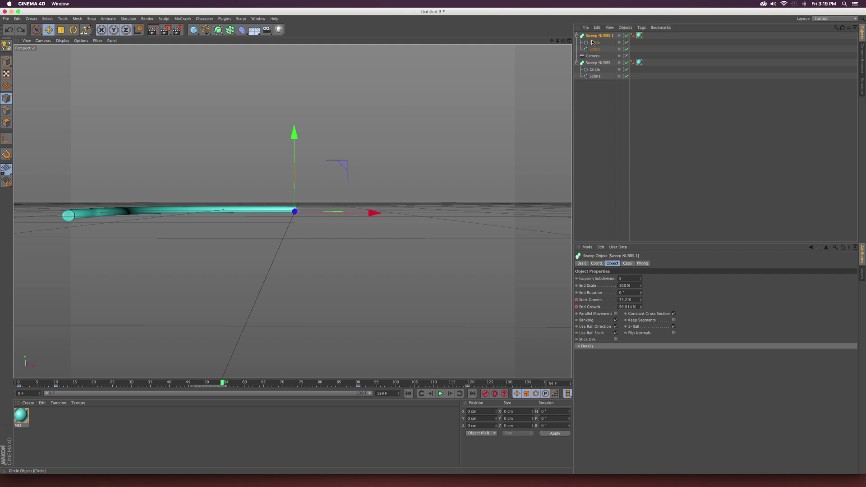
click(593, 43)
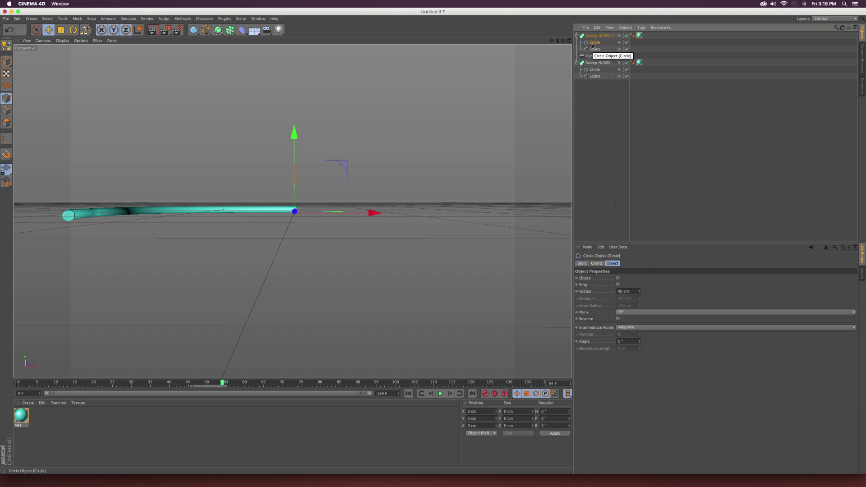
click(593, 50)
click(596, 264)
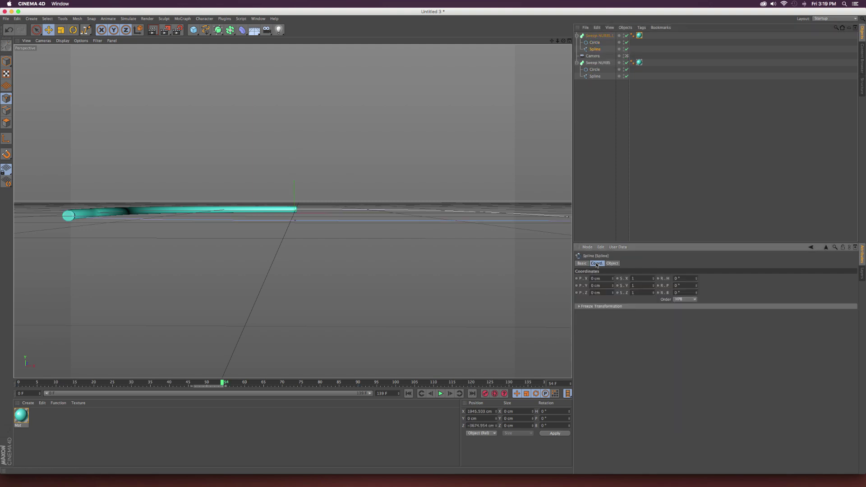
drag(612, 286, 613, 248)
mouse_move(226, 384)
mouse_down()
mouse_move(110, 387)
mouse_move(344, 387)
mouse_move(201, 389)
mouse_move(210, 390)
mouse_up()
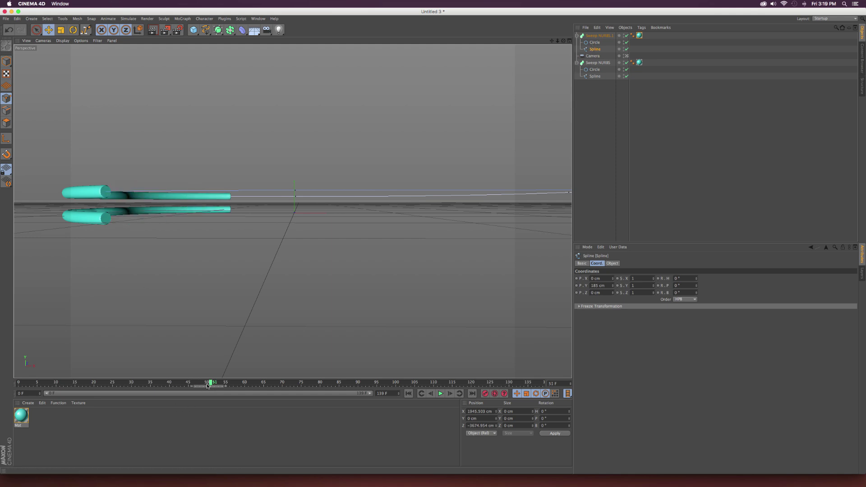
drag(208, 385, 206, 382)
- Duplicate the Mat material
click(19, 416)
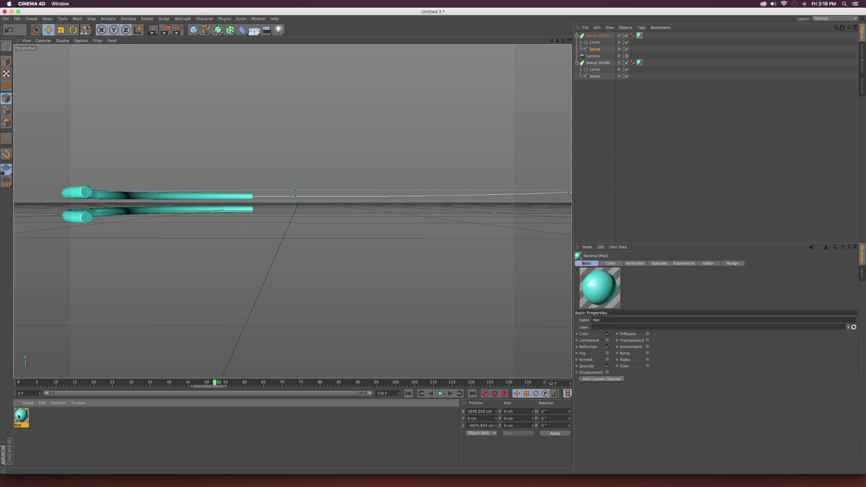
key(super+c)
key(super+v)
- Make the copied material green and apply it to Sweep NURBS.1
click(612, 263)
click(608, 323)
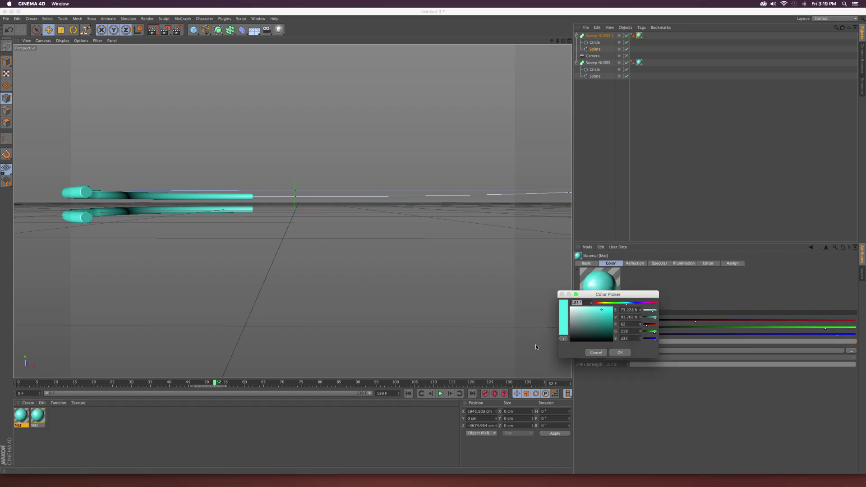
click(611, 303)
click(613, 351)
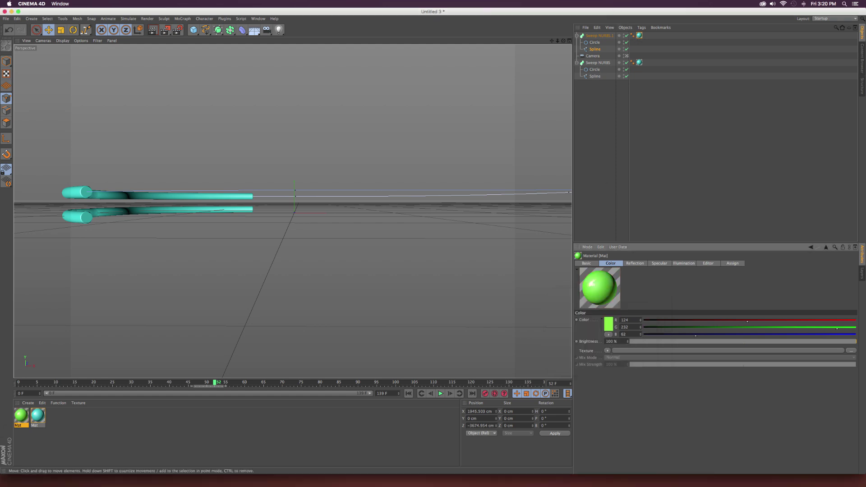
drag(21, 415, 166, 325)
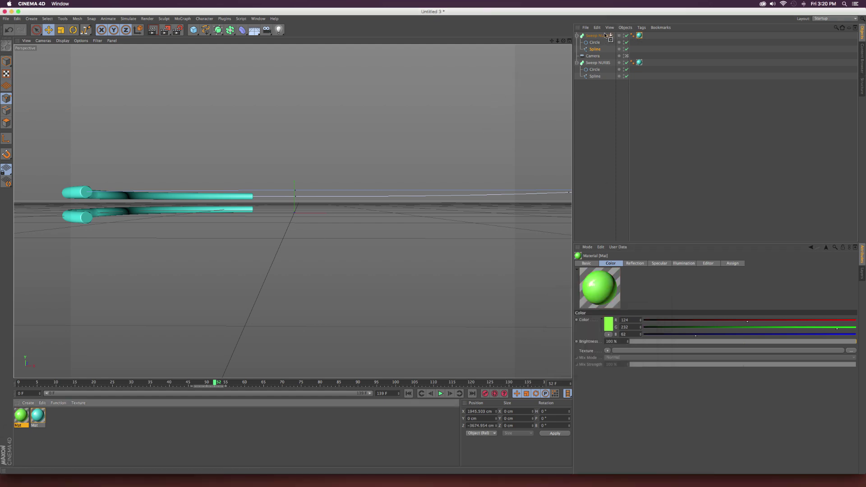
drag(605, 36, 604, 36)
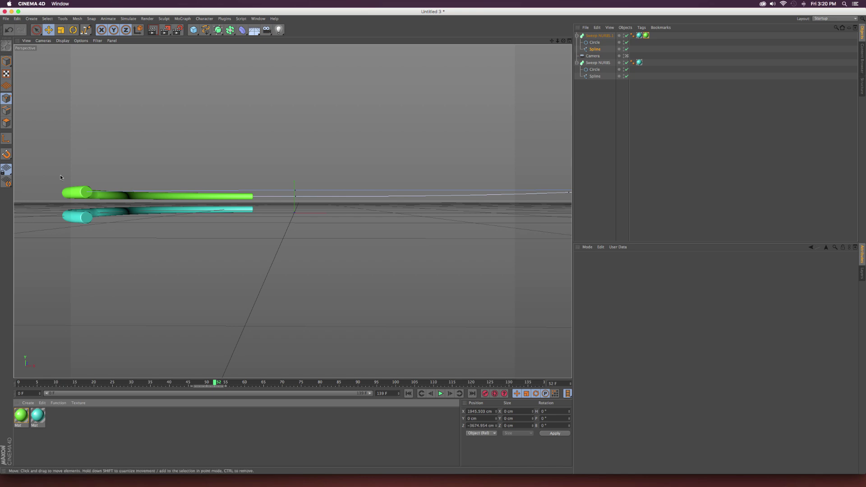
- Shift all of Sweep NURBS.1's animation keys about 7 frames later
click(596, 36)
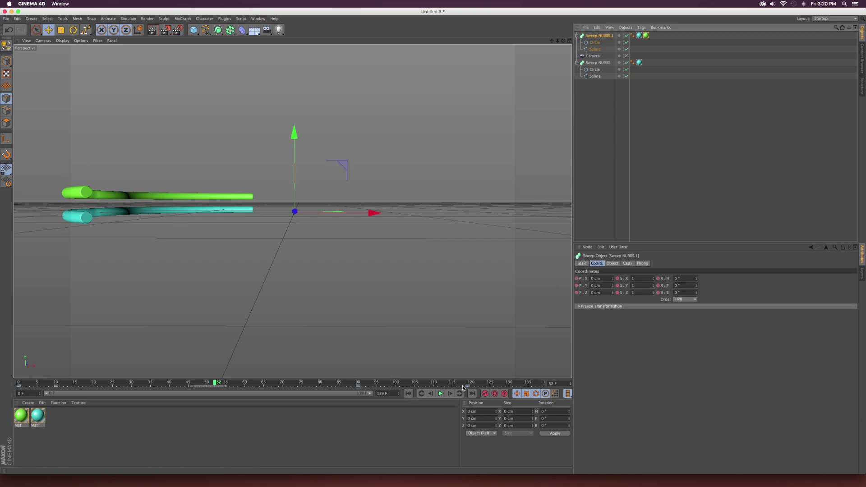
drag(478, 387, 178, 388)
click(21, 382)
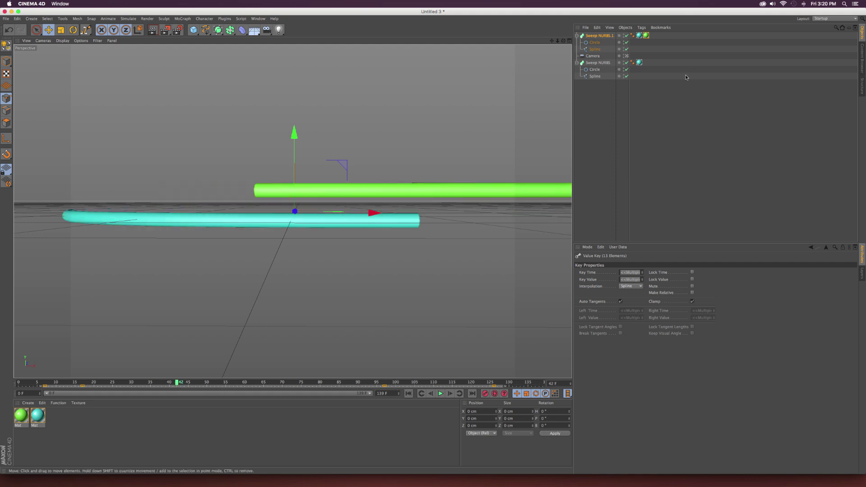
click(596, 36)
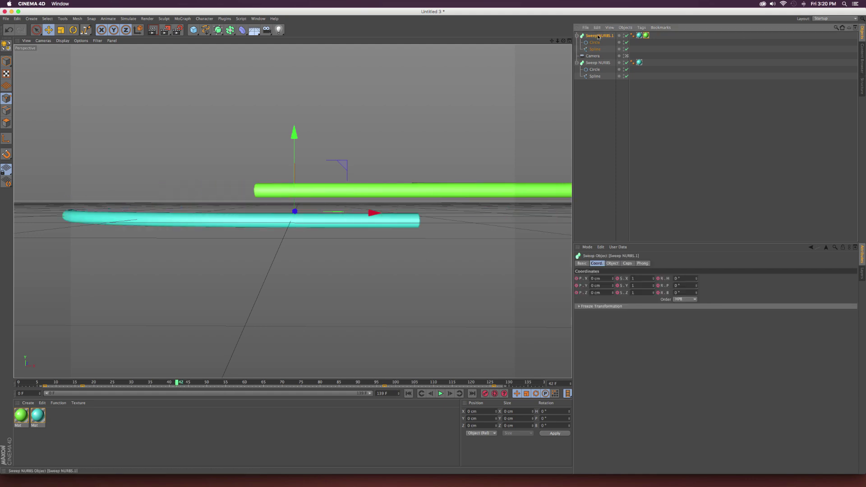
- Duplicate Sweep NURBS.1 and place the new Sweep NURBS.2 spline at 90 cm in Y
key(super+c)
key(super+v)
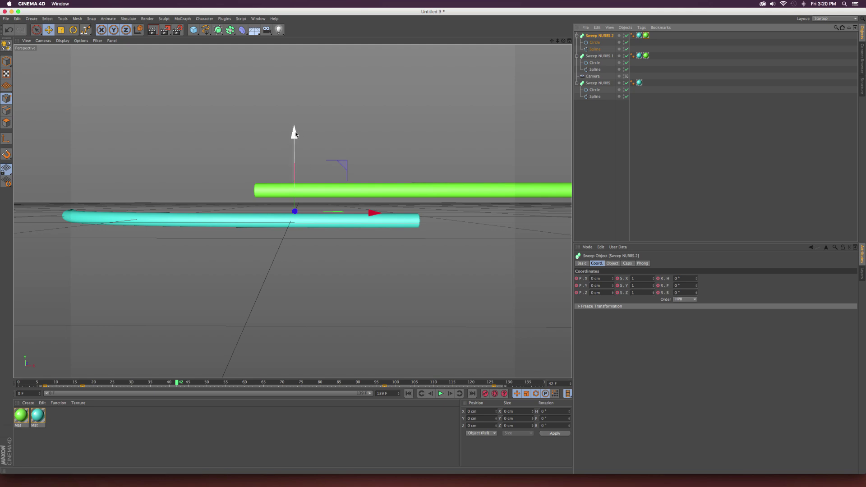
click(592, 49)
drag(612, 286, 614, 330)
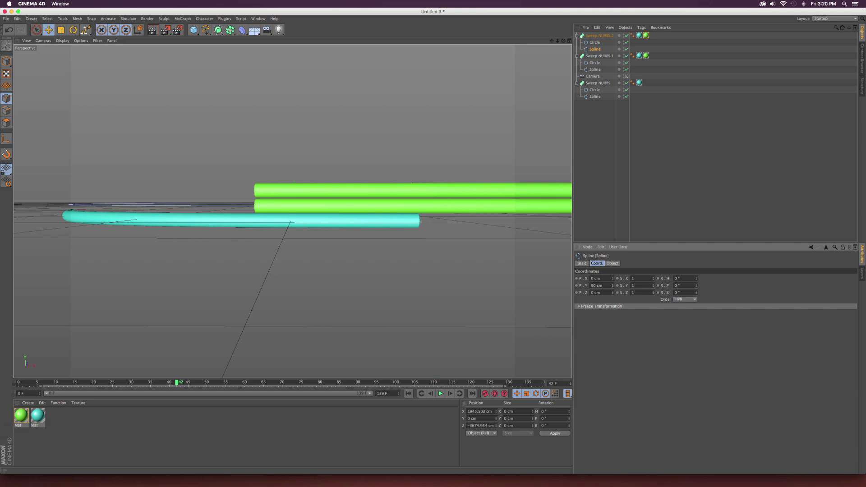
- Copy the green material, make the copy orange, and apply it to Sweep NURBS.2
click(21, 415)
key(super+c)
key(super+v)
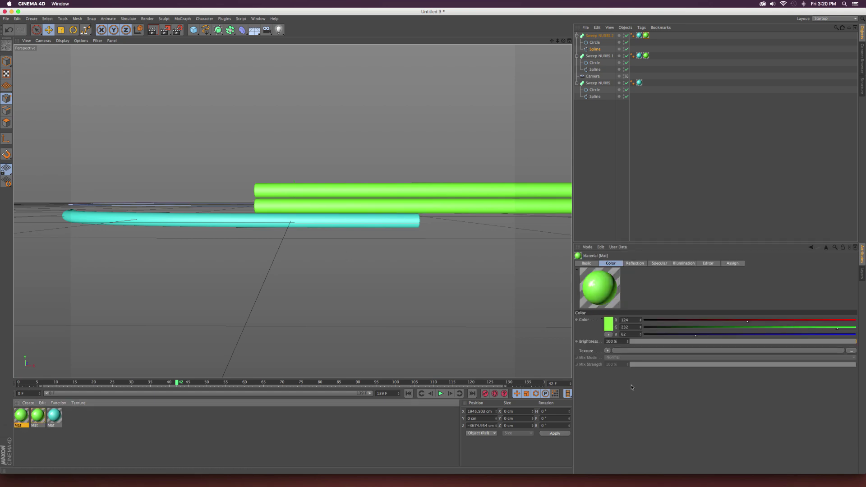
click(609, 323)
drag(611, 298, 600, 298)
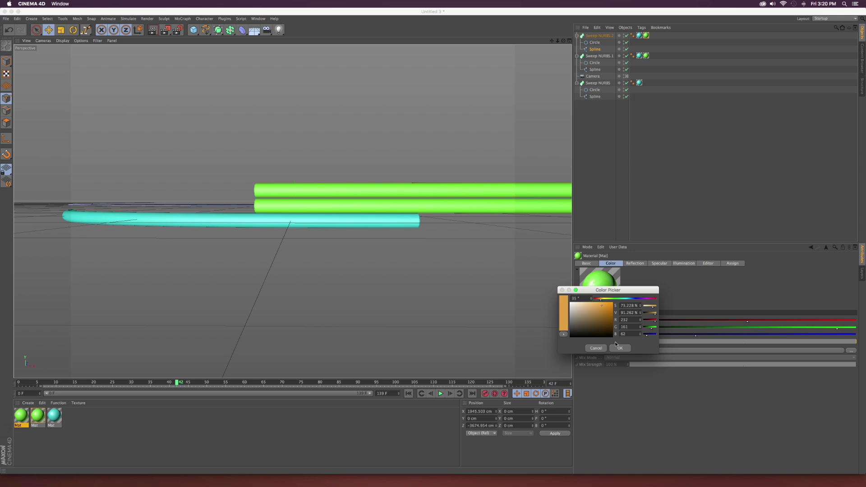
click(617, 348)
drag(19, 408, 410, 187)
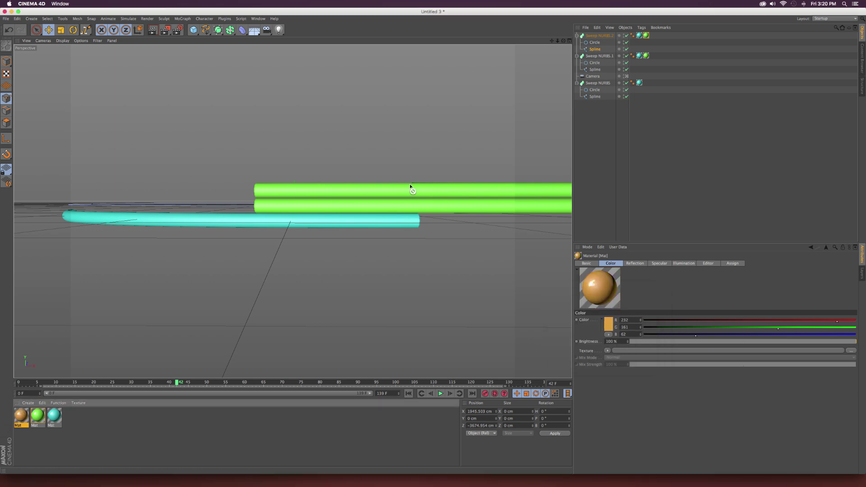
drag(598, 37, 597, 36)
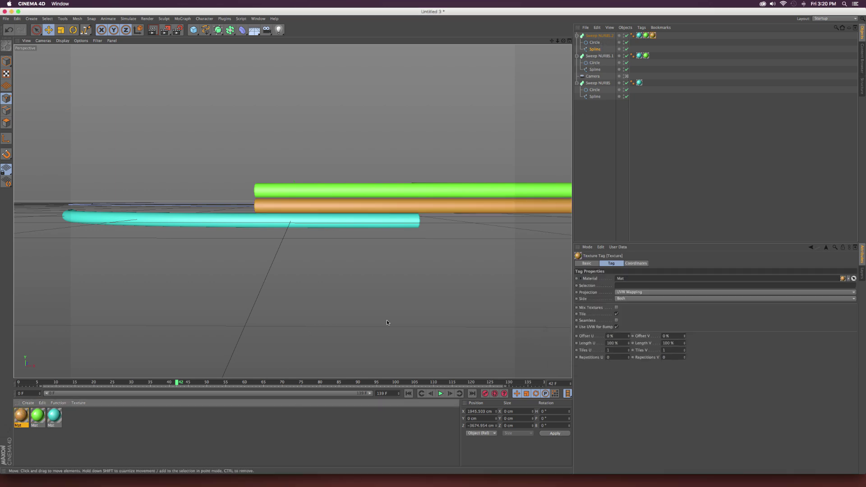
- Shift Sweep NURBS.2's growth keys earlier, check frame 5, and duplicate the tube again
click(595, 36)
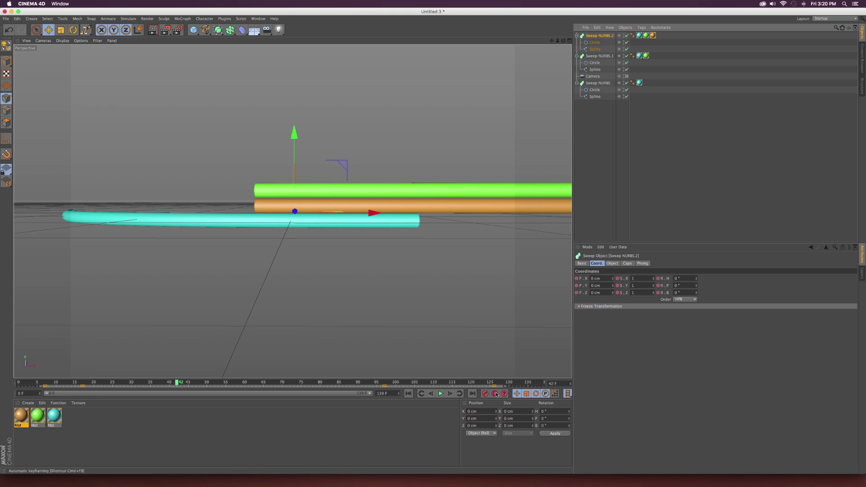
drag(83, 387, 175, 387)
click(38, 383)
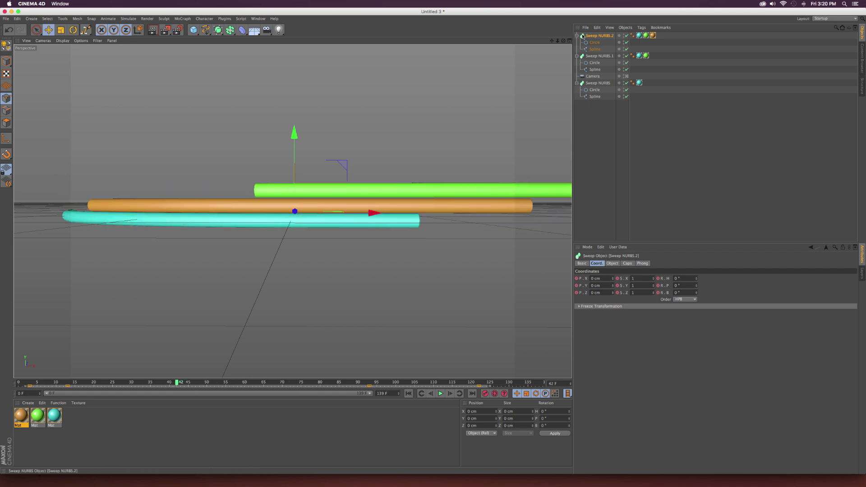
key(ctrl+v)
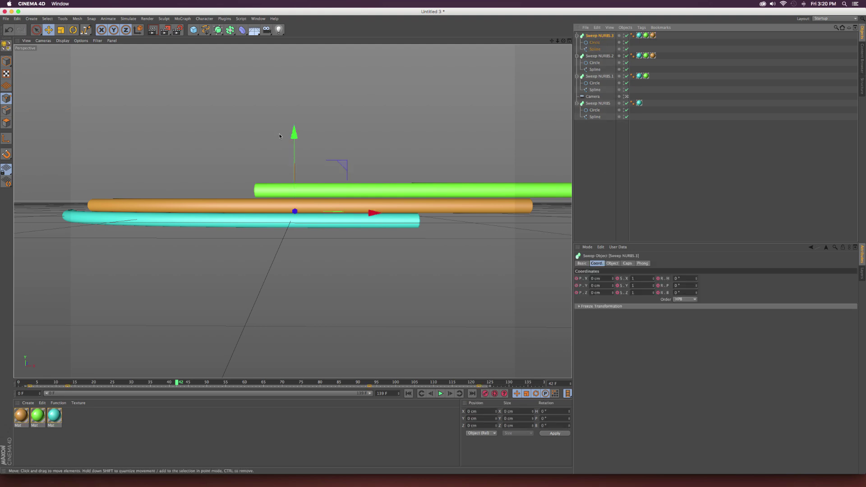
- Raise Sweep NURBS.3's spline above the green tube and give it a new white material
click(594, 49)
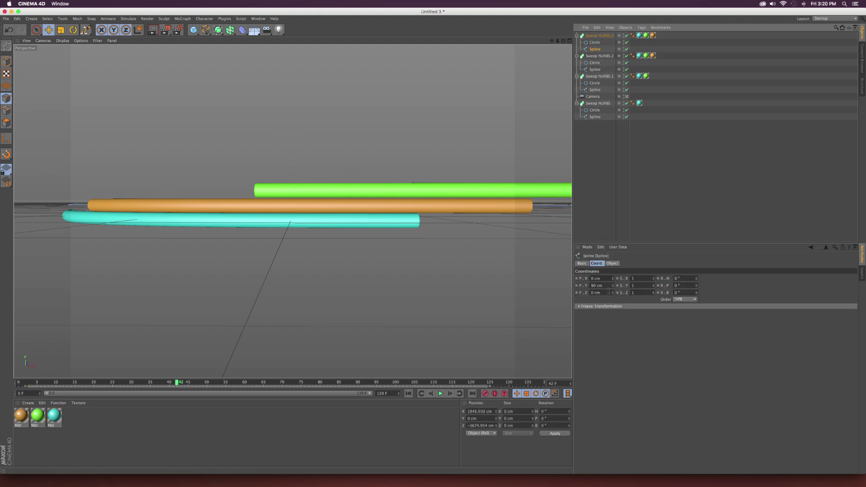
drag(612, 285, 615, 269)
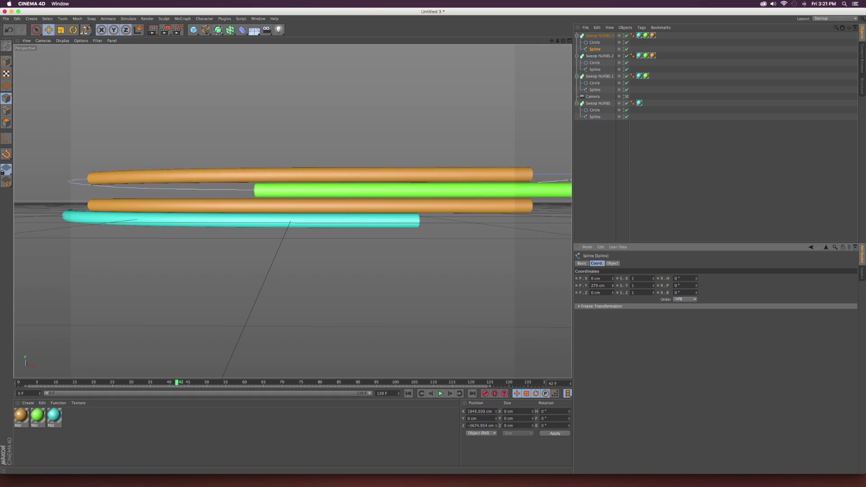
click(13, 423)
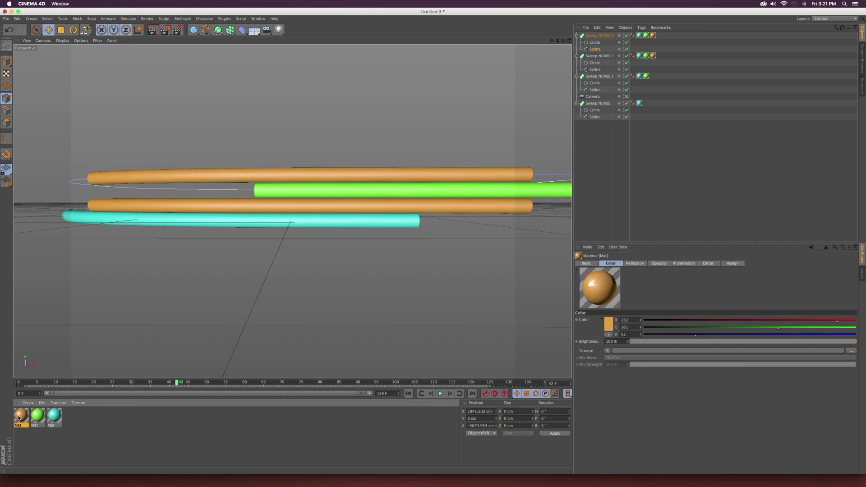
key(ctrl+c)
key(ctrl+v)
click(608, 326)
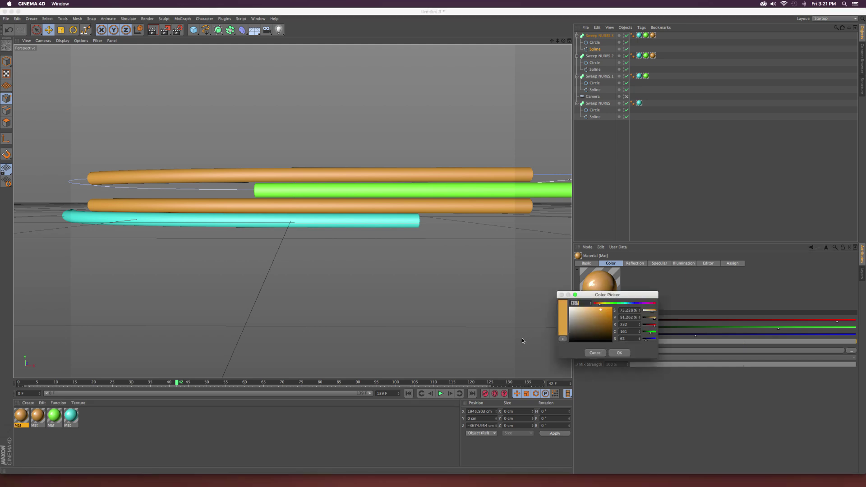
click(566, 301)
drag(21, 415, 600, 36)
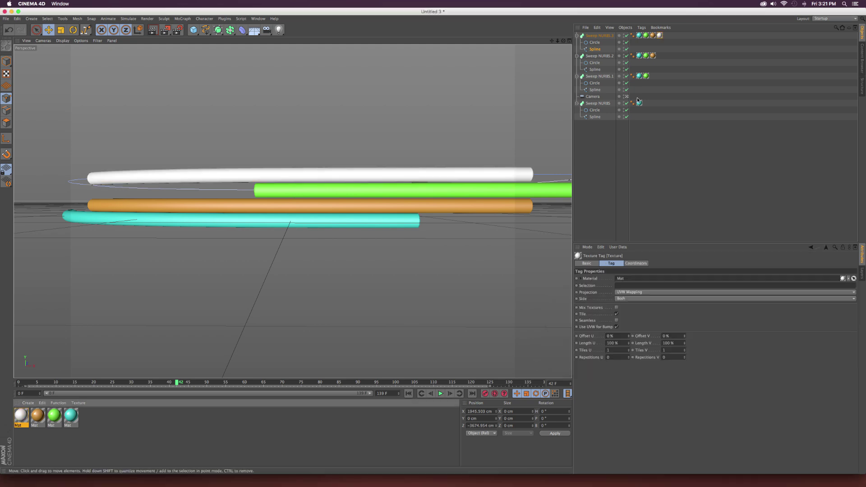
- Shift all of Sweep NURBS.3's animation keys to offset its growth
click(599, 35)
drag(498, 387, 45, 387)
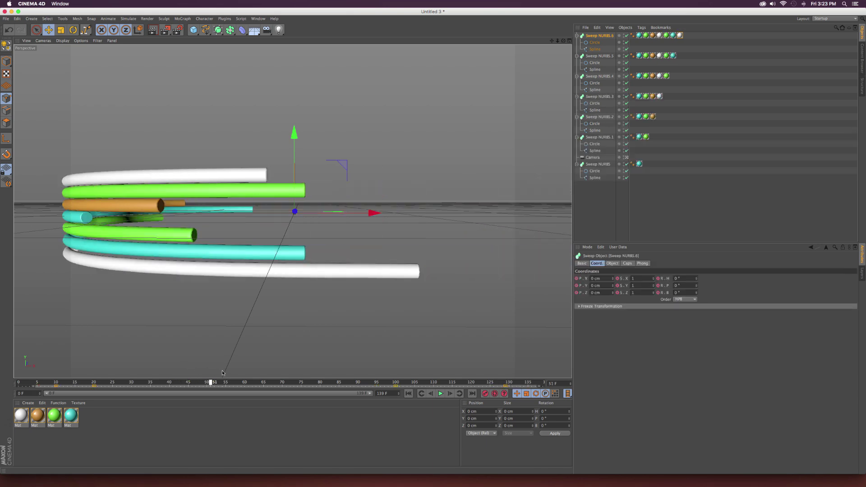
mouse_move(208, 382)
mouse_down()
mouse_move(338, 375)
mouse_move(125, 382)
mouse_move(415, 387)
mouse_move(210, 382)
mouse_up()
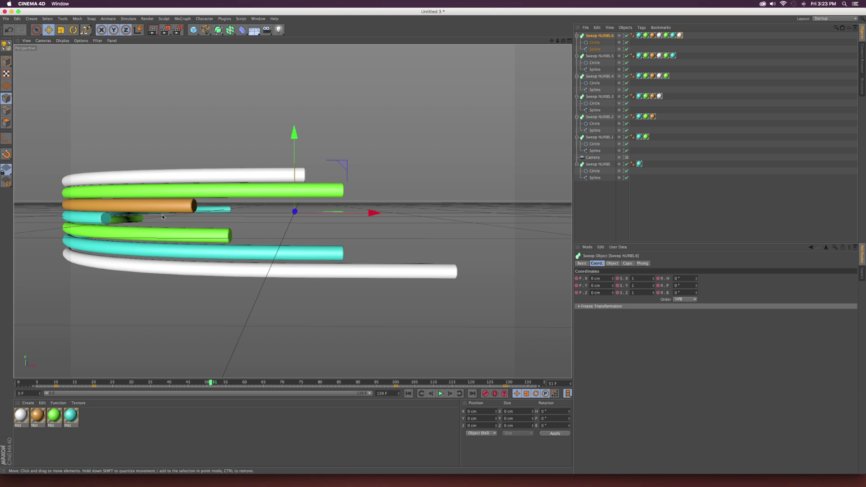
- Try a 14 cm radius on Sweep NURBS.4's circle, revert to 40 cm, then preview the growth through the camera
click(594, 83)
click(612, 263)
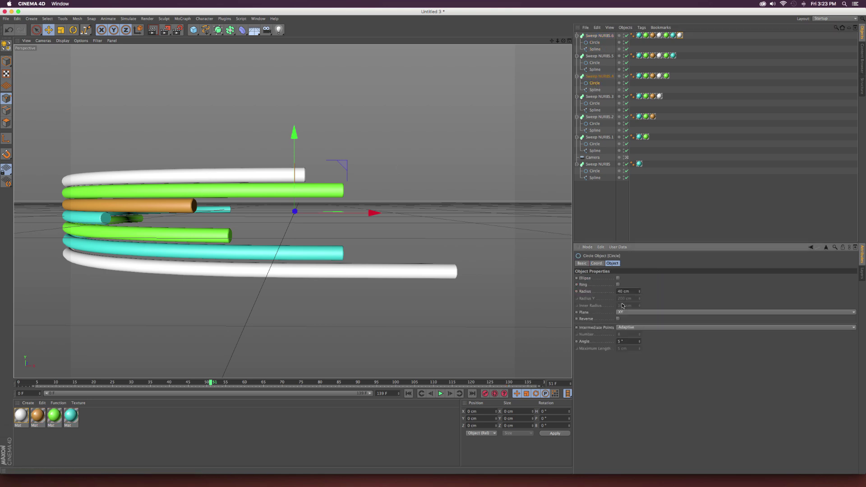
drag(638, 290, 637, 291)
key(super+z)
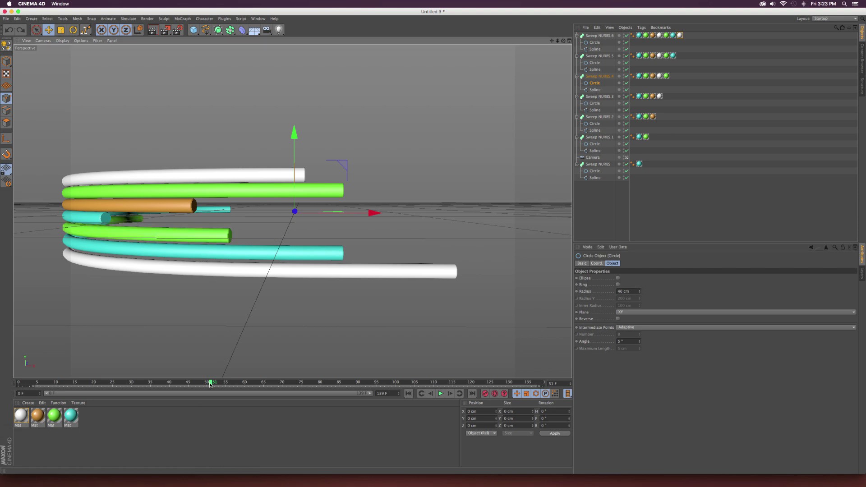
drag(210, 385, 244, 383)
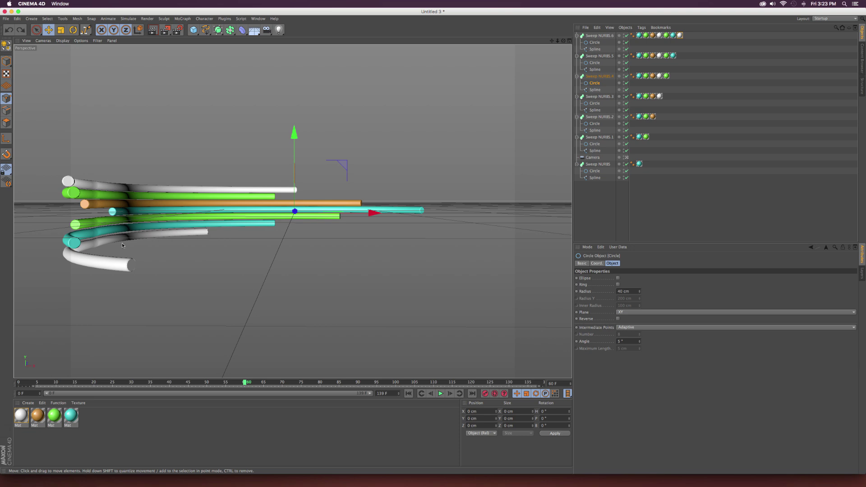
click(624, 158)
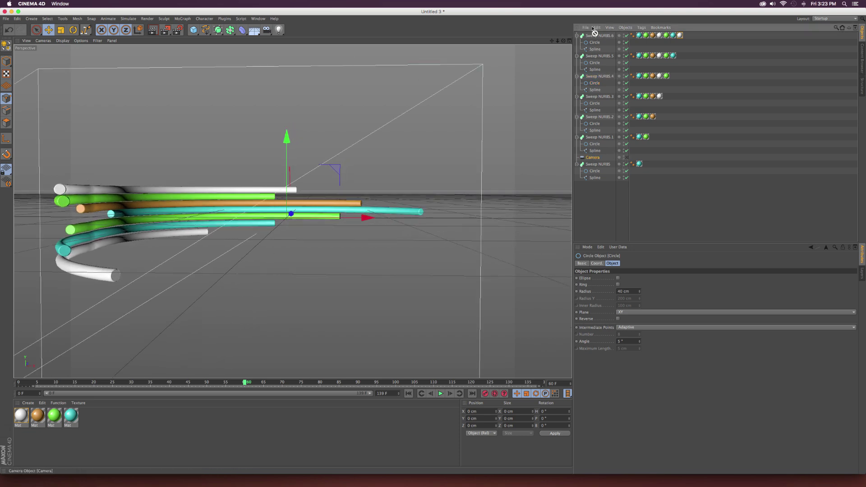
- Move Camera to the top of the object list and add a Light high above the tubes
drag(593, 34, 592, 35)
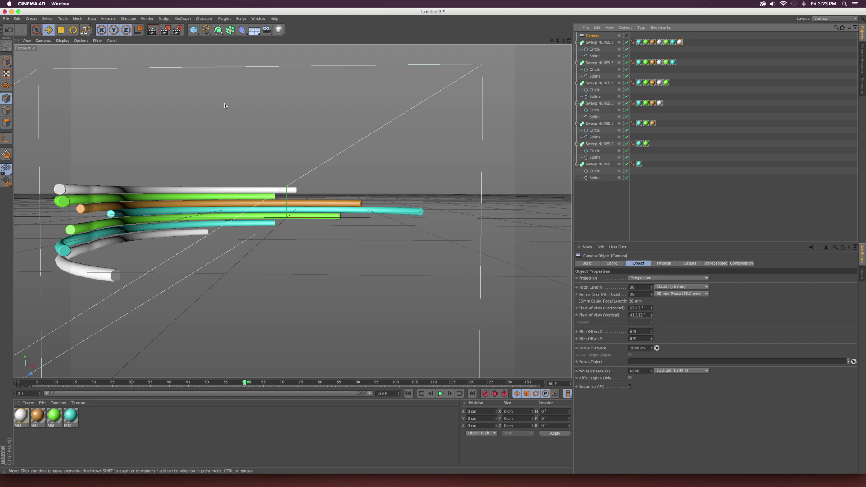
scroll(191, 161, down, 5)
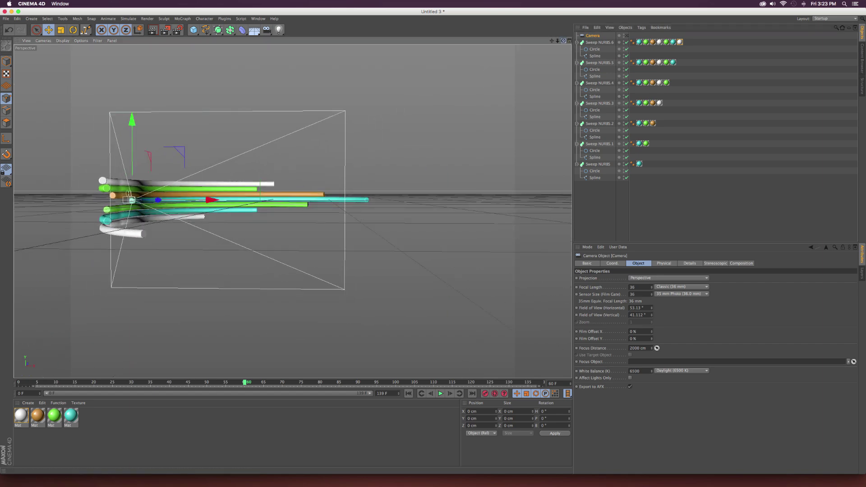
drag(563, 41, 279, 81)
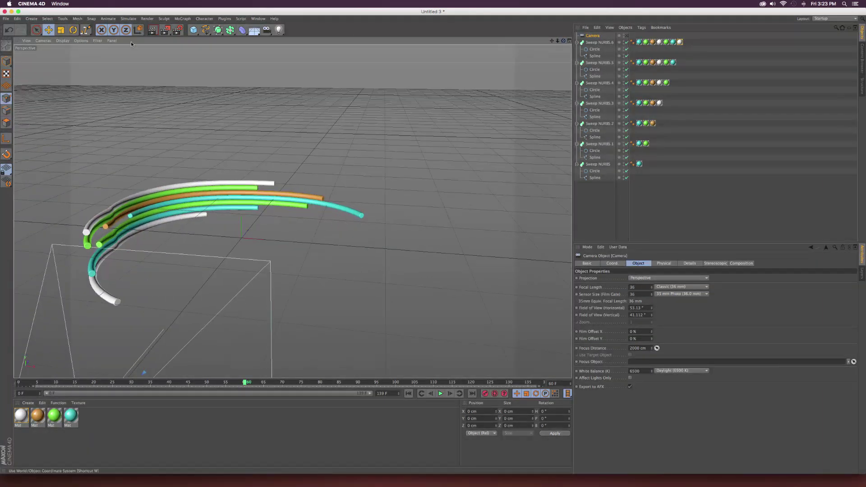
drag(278, 31, 298, 35)
drag(236, 166, 235, 154)
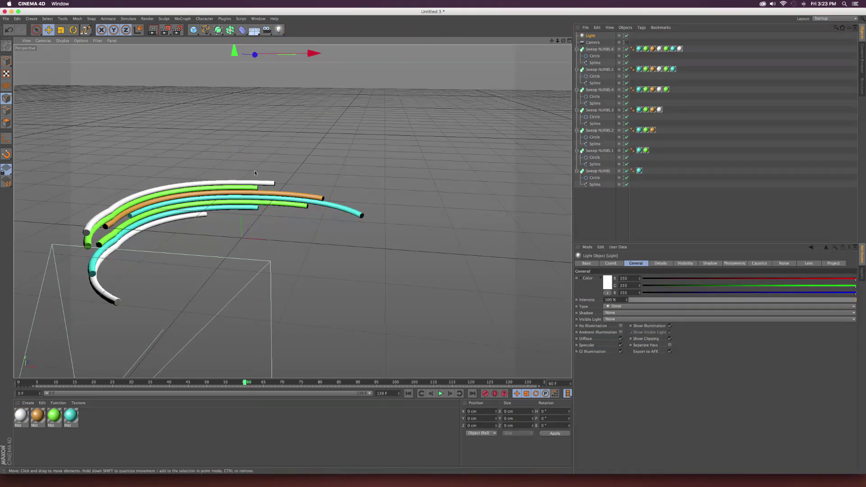
- Add a second light, Light.1, above the camera position, then preview through the scene camera
scroll(254, 171, down, 5)
drag(279, 29, 298, 35)
drag(309, 203, 240, 133)
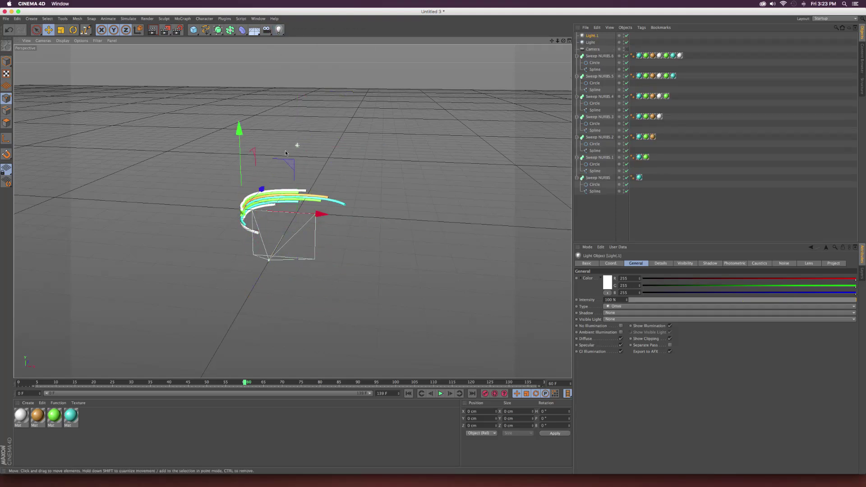
drag(264, 195, 228, 232)
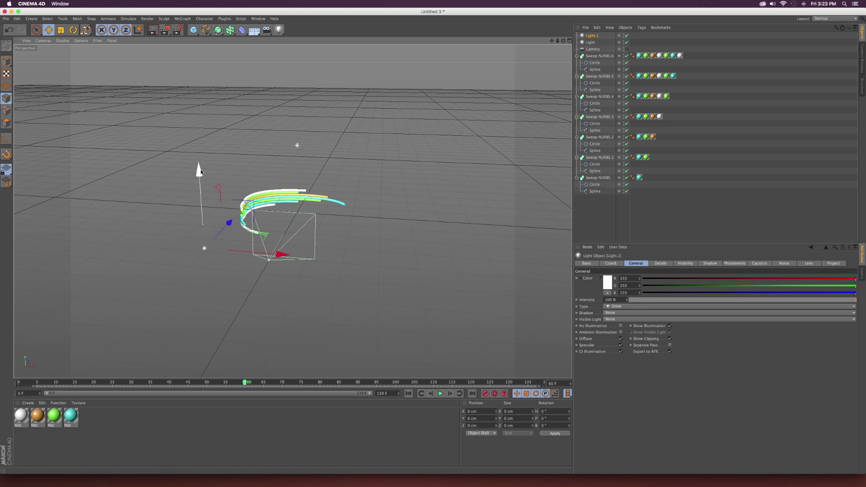
drag(202, 185, 208, 140)
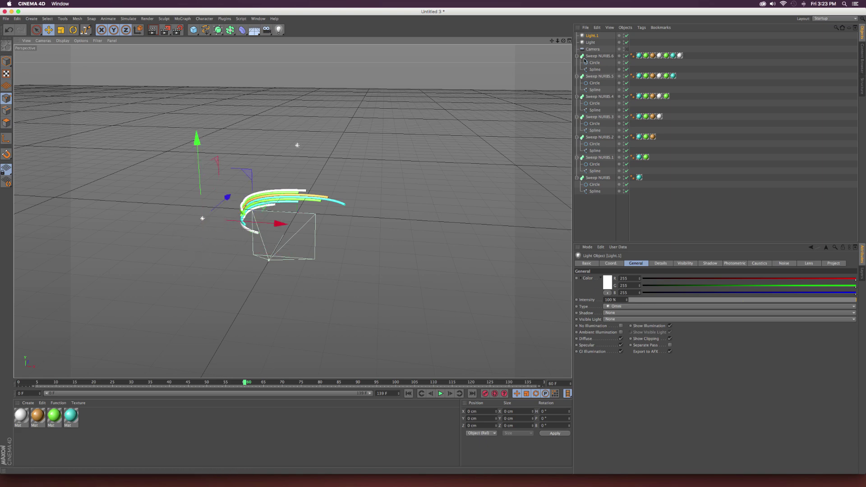
click(627, 48)
drag(247, 380, 305, 384)
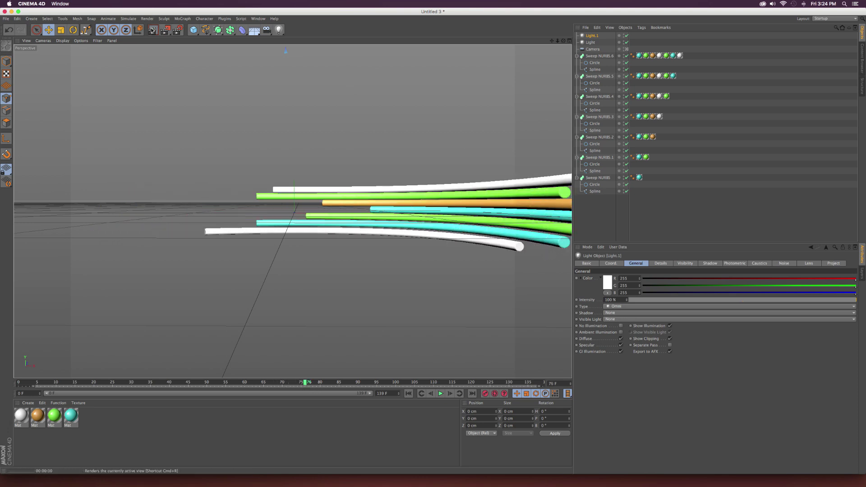
- Test-render the camera view, raise Light's Y position to about 8412 cm, and render again
click(152, 30)
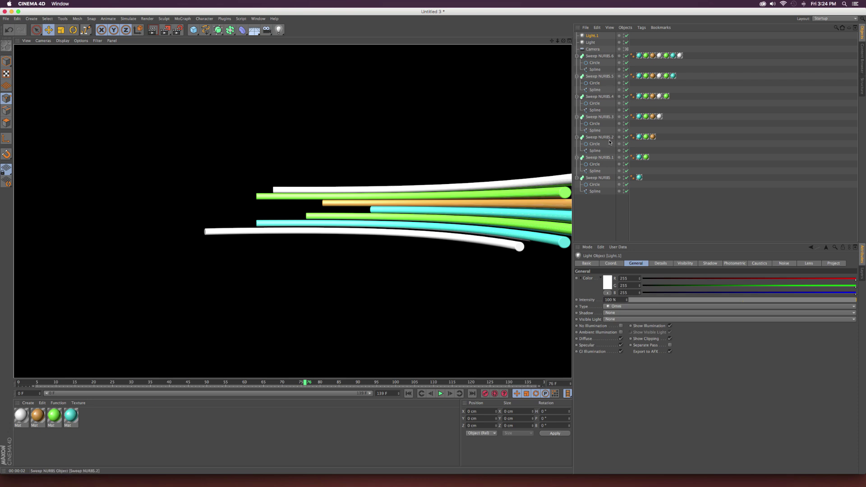
click(591, 42)
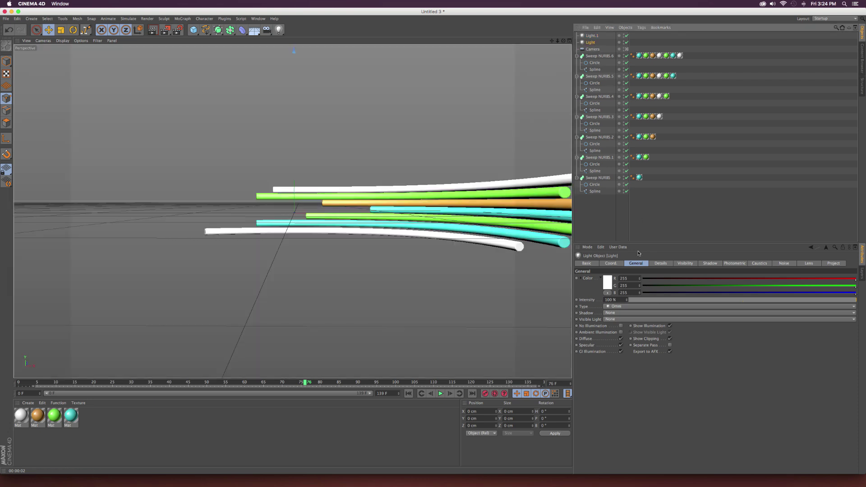
click(611, 263)
drag(612, 286, 612, 262)
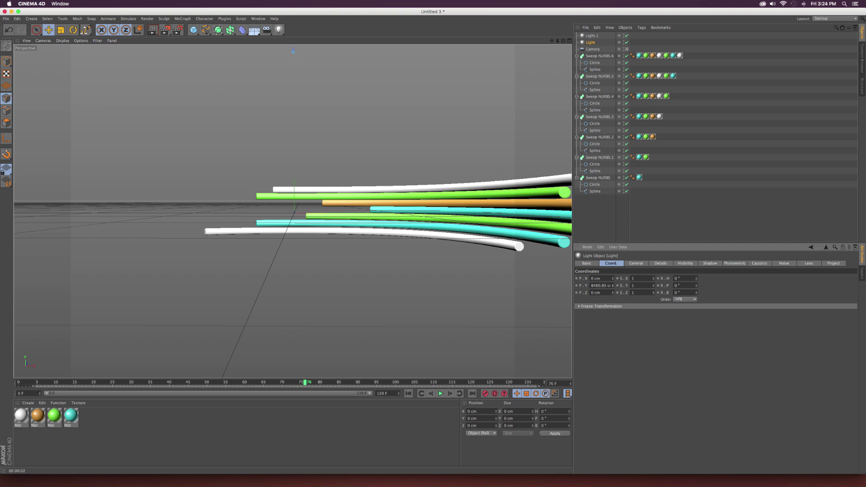
click(152, 29)
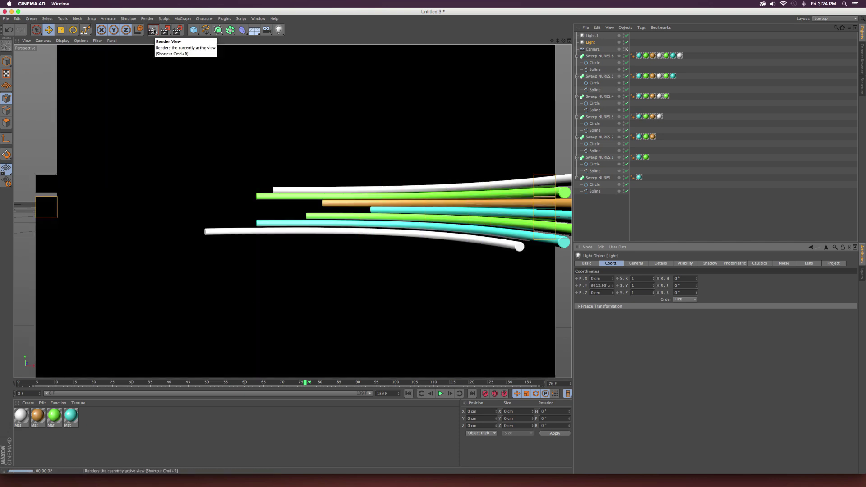
mouse_move(291, 384)
mouse_down()
mouse_move(164, 383)
mouse_move(330, 378)
mouse_move(177, 362)
mouse_move(229, 362)
mouse_move(191, 359)
mouse_move(218, 358)
mouse_up()
- Add a Depth multi-pass with Save enabled in Render Settings, then test-render the view
click(178, 30)
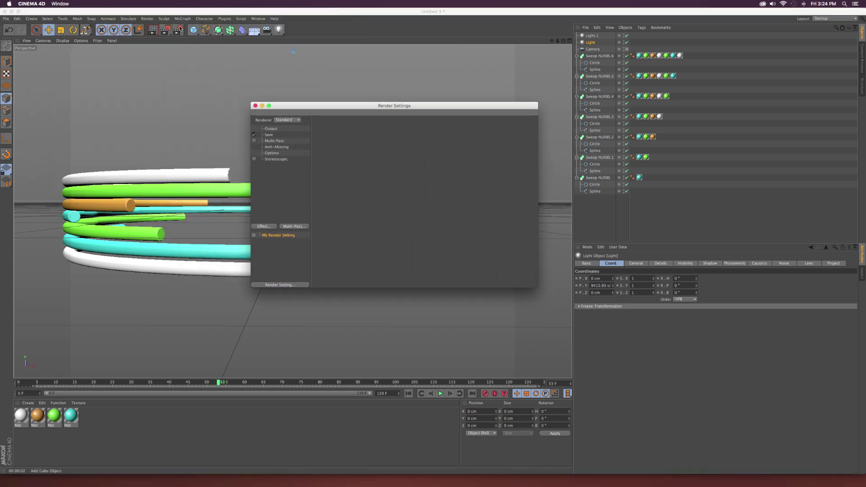
click(269, 135)
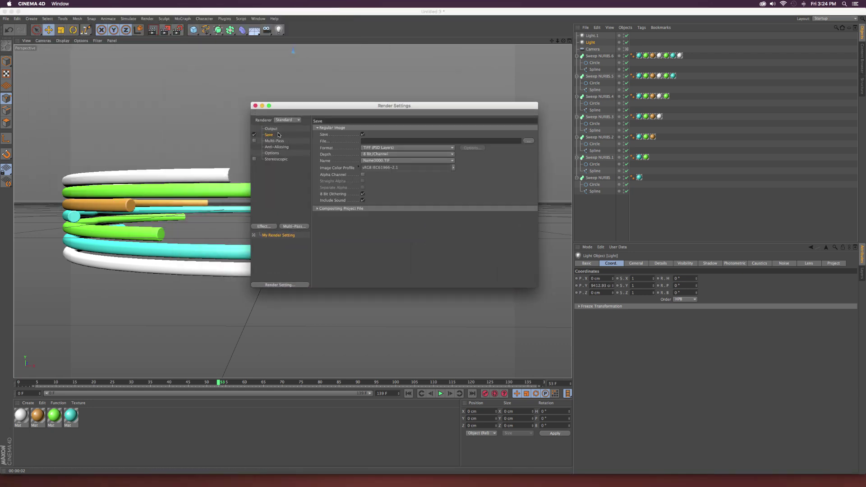
click(275, 142)
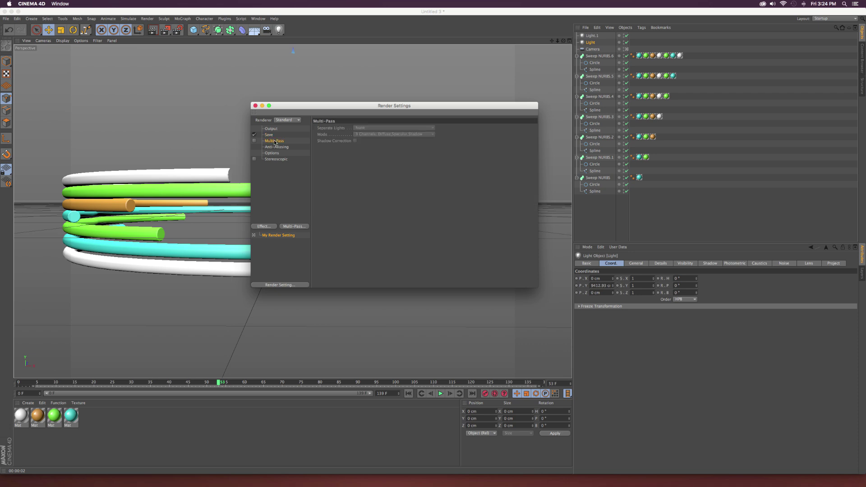
click(290, 227)
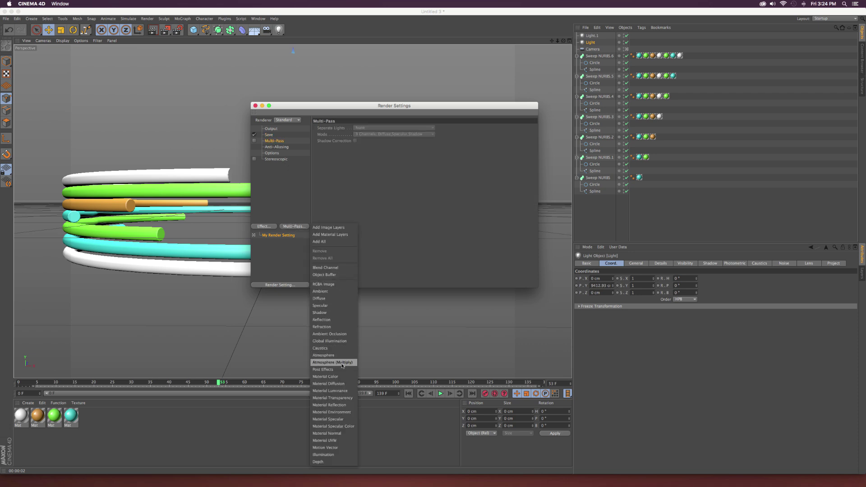
click(323, 461)
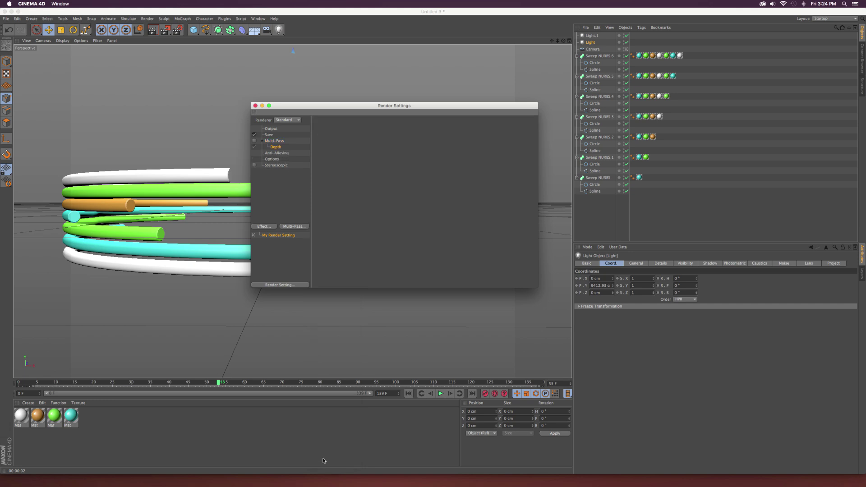
click(269, 135)
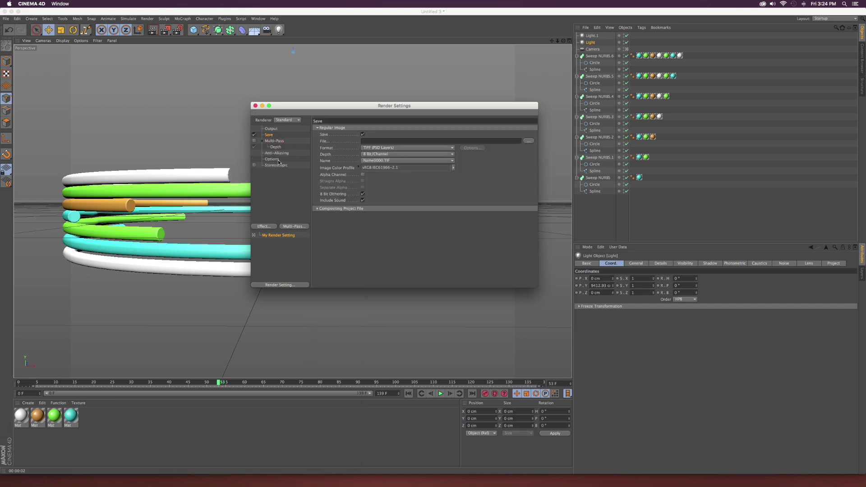
click(255, 105)
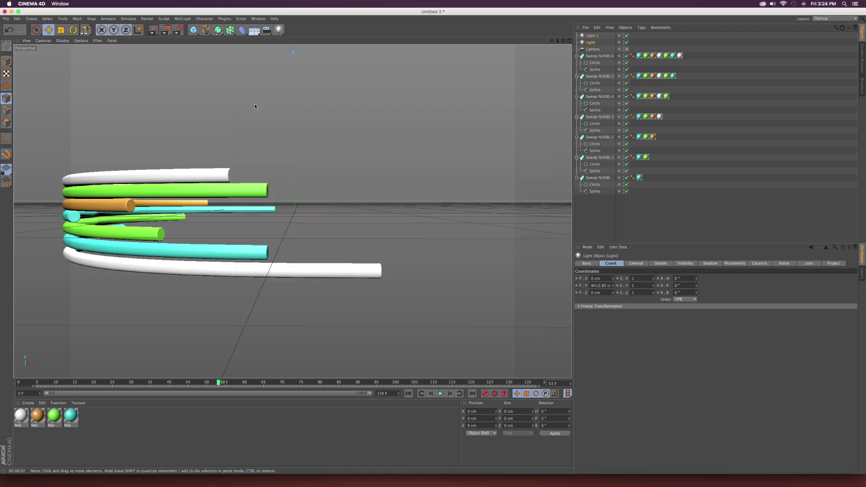
click(151, 30)
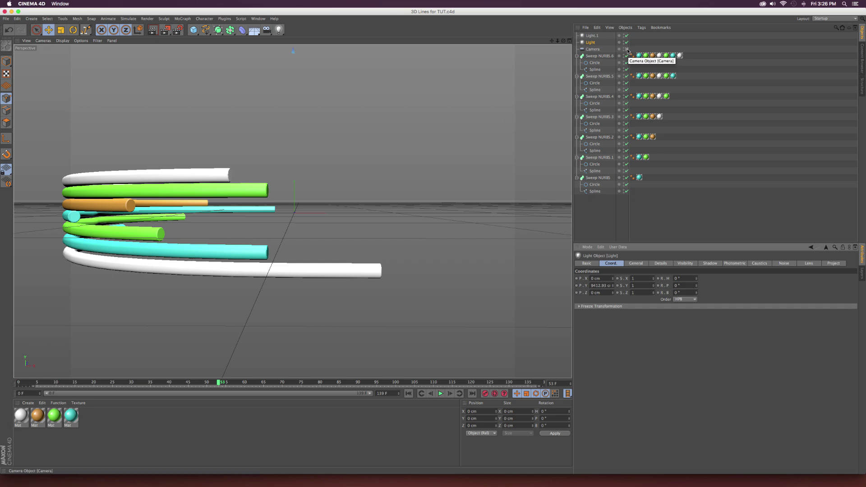
- Leave the camera view, select the Camera, and tick DOF Map Front Blur and Rear Blur in its Details
click(627, 50)
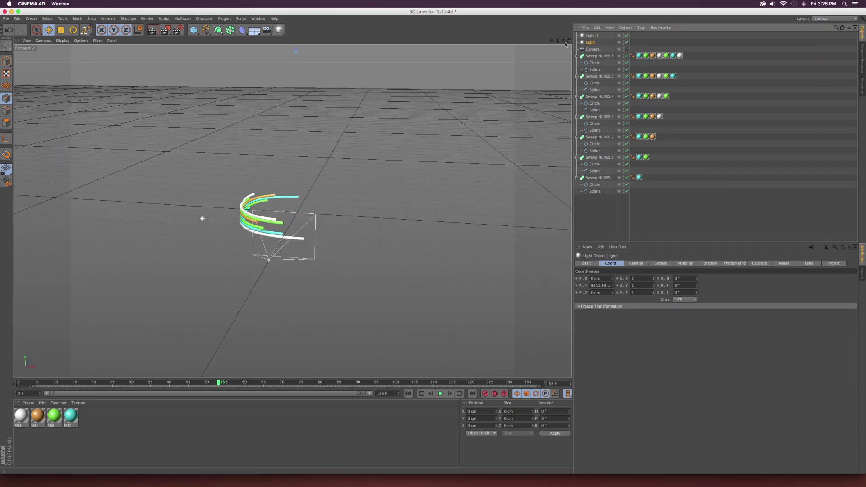
drag(564, 41, 143, 341)
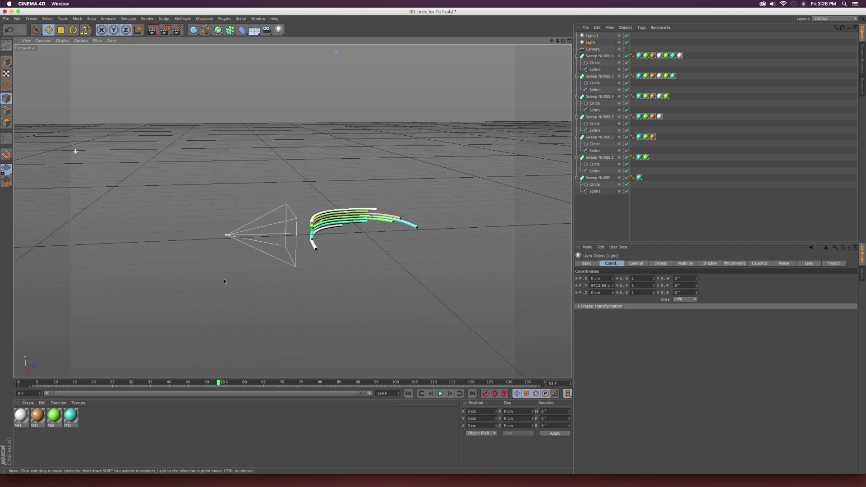
click(593, 48)
click(633, 264)
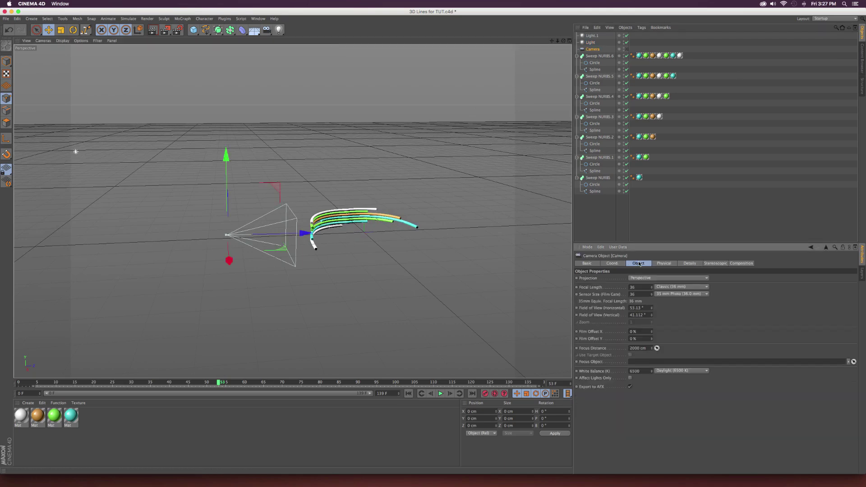
click(688, 264)
click(617, 336)
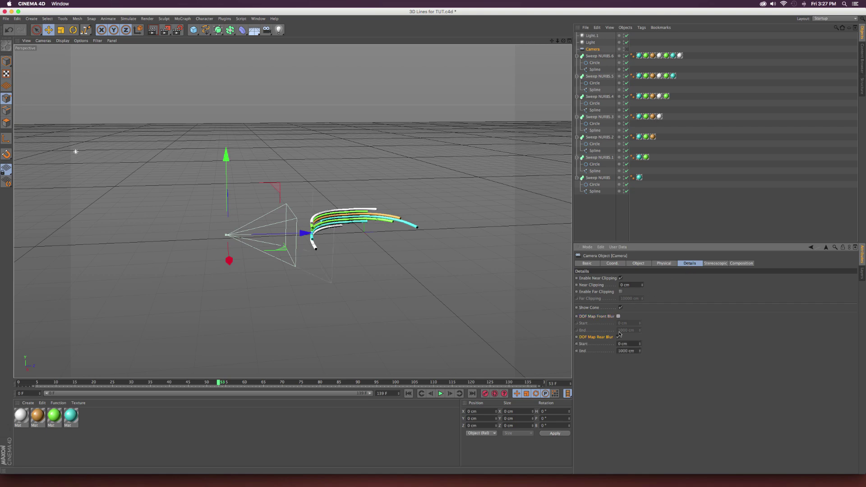
click(618, 316)
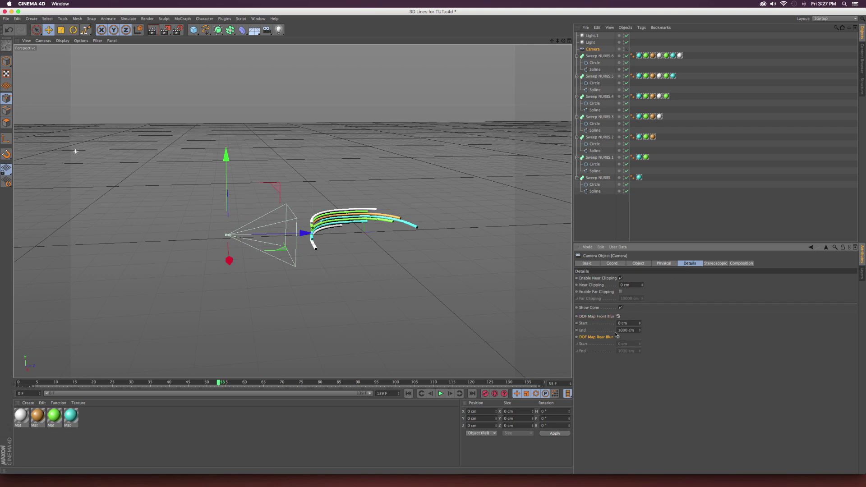
click(618, 338)
scroll(340, 246, up, 5)
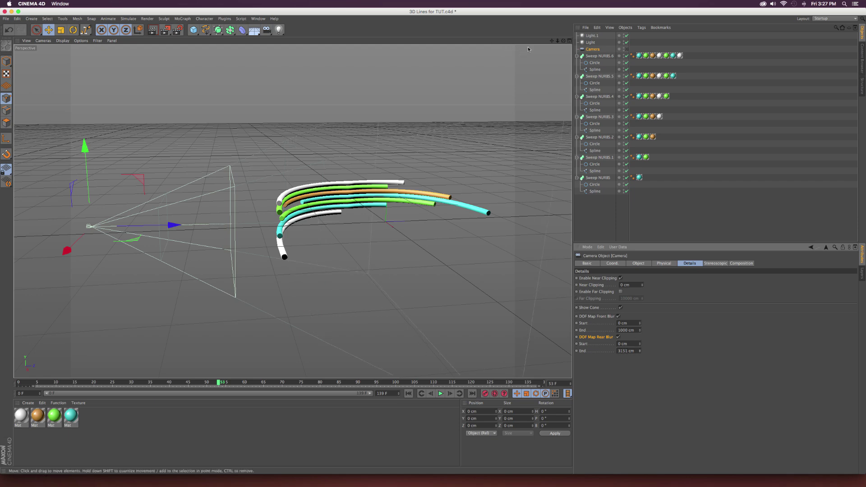
- Set the camera's rear blur End to 4527 cm and front blur End to 5 cm, then look through it
drag(257, 212, 292, 212)
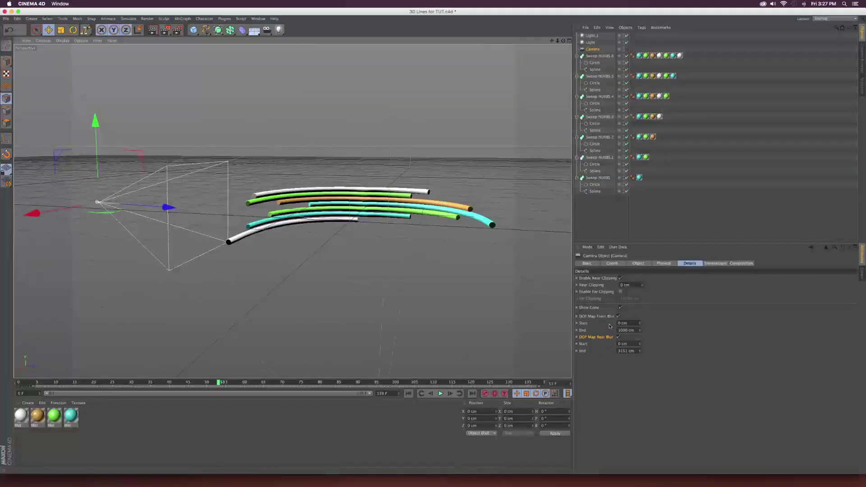
click(637, 348)
drag(639, 351, 640, 347)
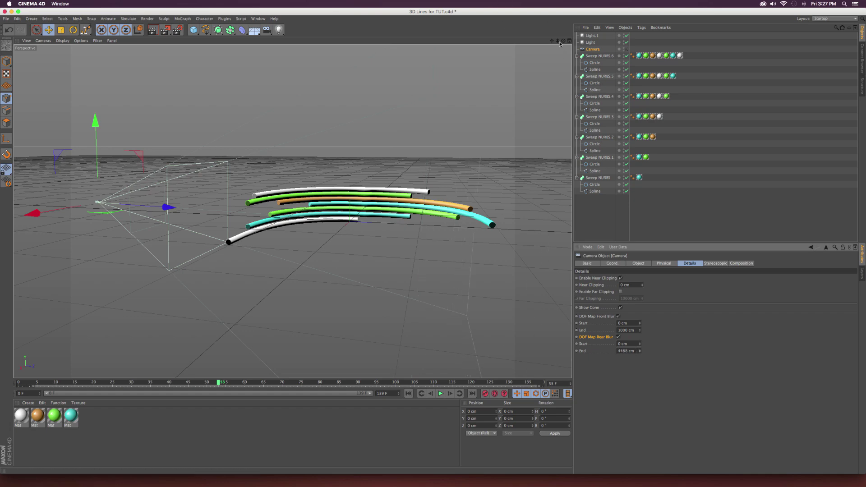
drag(563, 40, 24, 98)
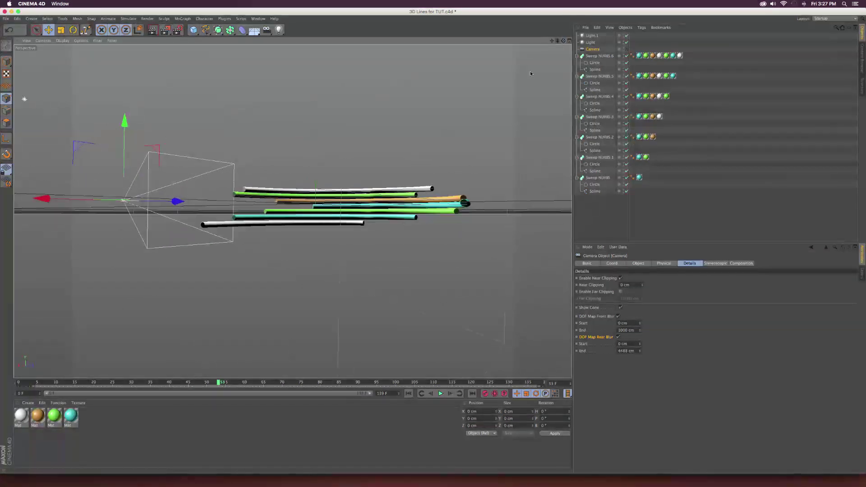
drag(563, 40, 564, 48)
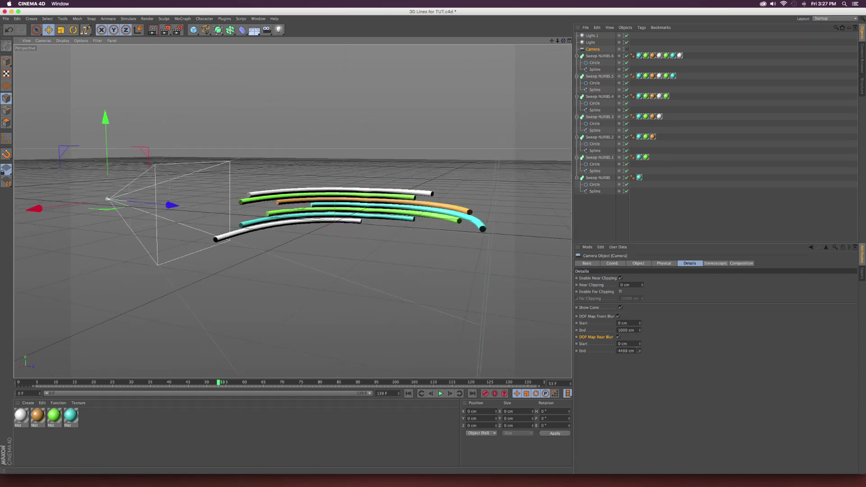
drag(637, 351, 639, 348)
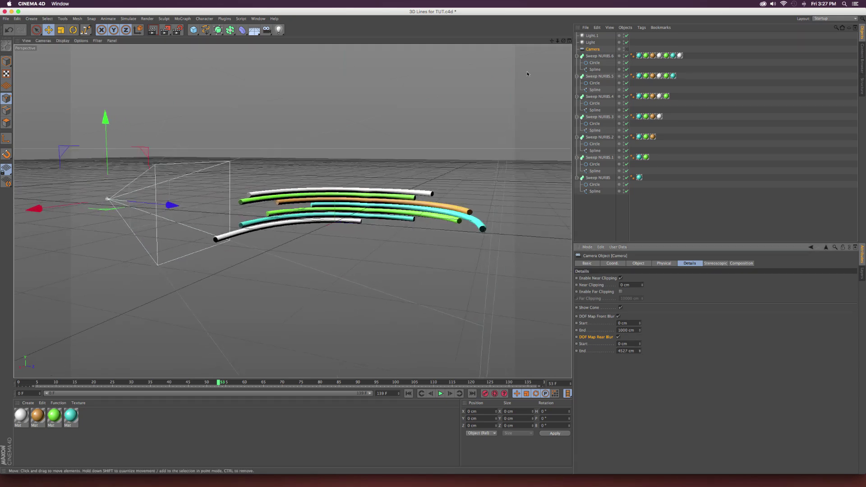
drag(556, 44, 561, 45)
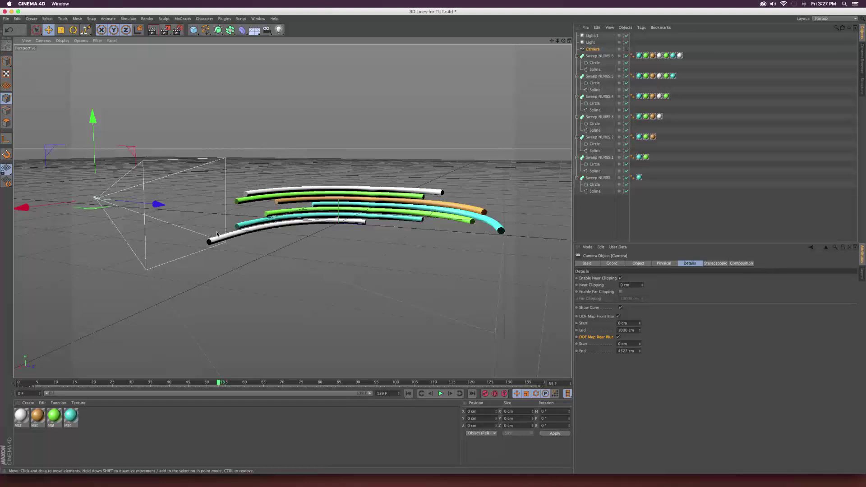
drag(640, 331, 640, 351)
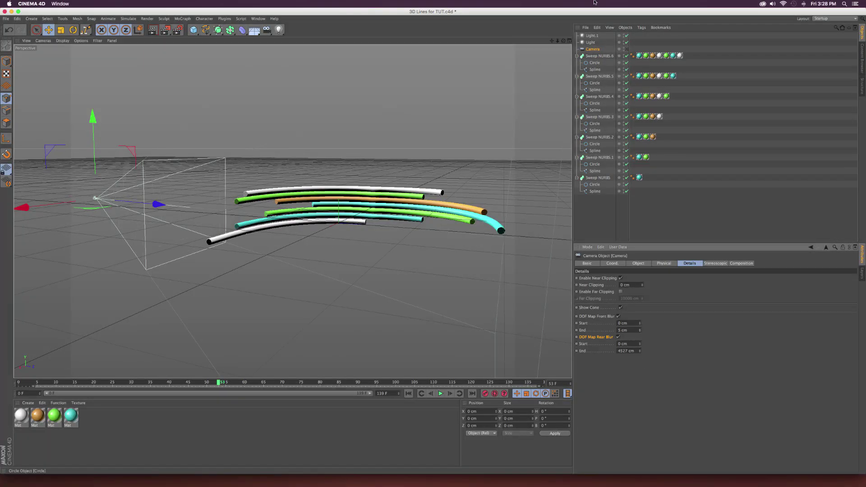
drag(563, 41, 482, 169)
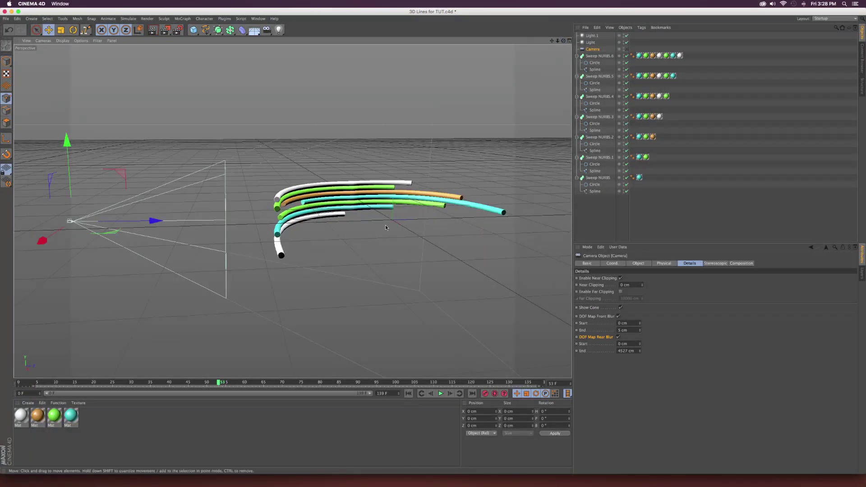
click(626, 49)
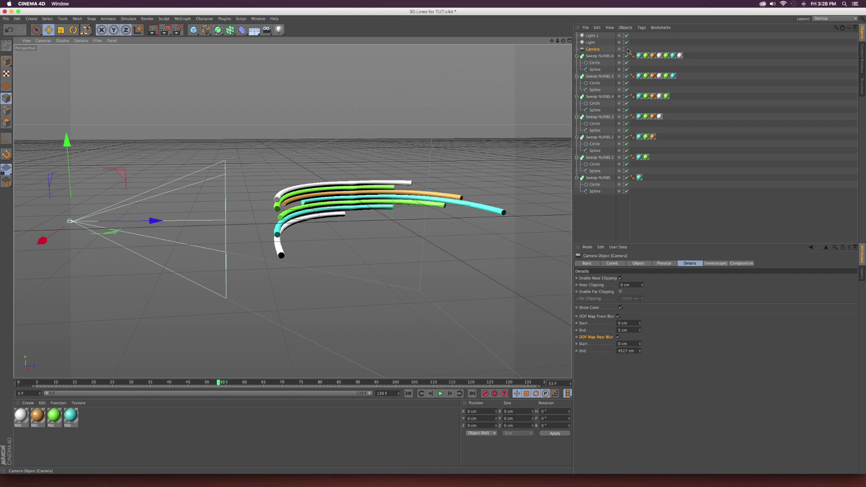
- Set the render output to 1920 x 1080, return to frame 32, and save the scene
click(177, 30)
click(271, 129)
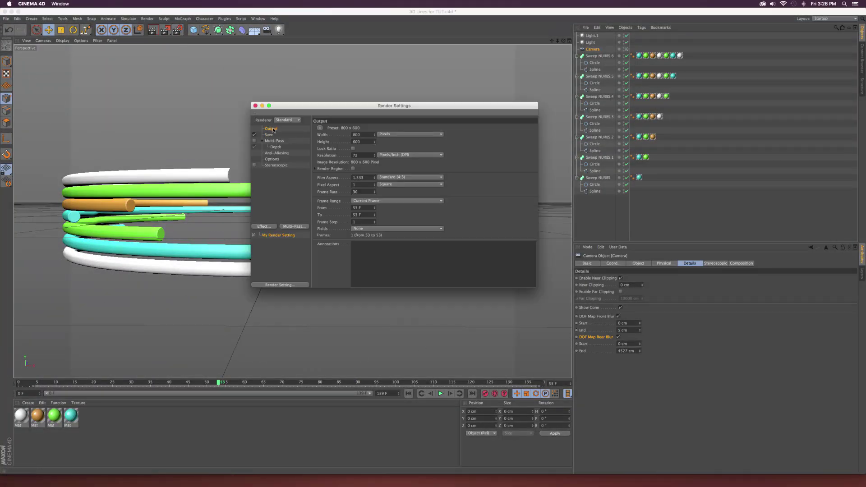
double_click(357, 134)
text(1920)
key(Tab)
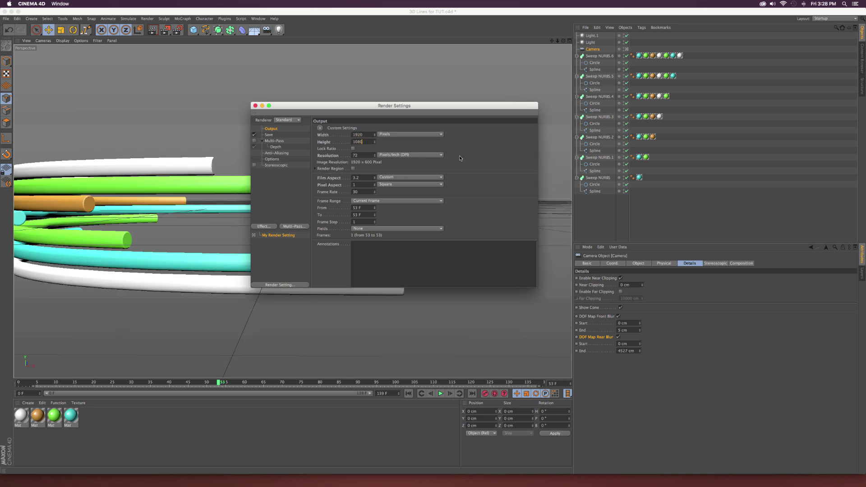
text(1080)
key(Return)
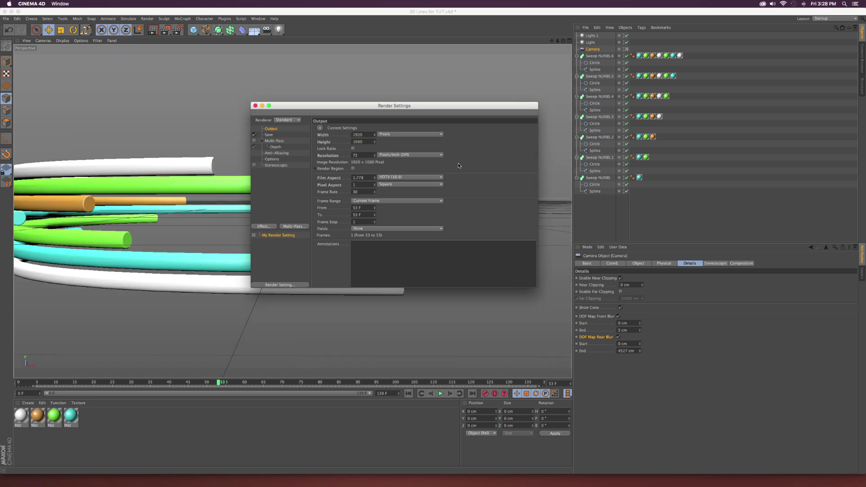
click(255, 105)
drag(218, 383, 267, 385)
key(super+s)
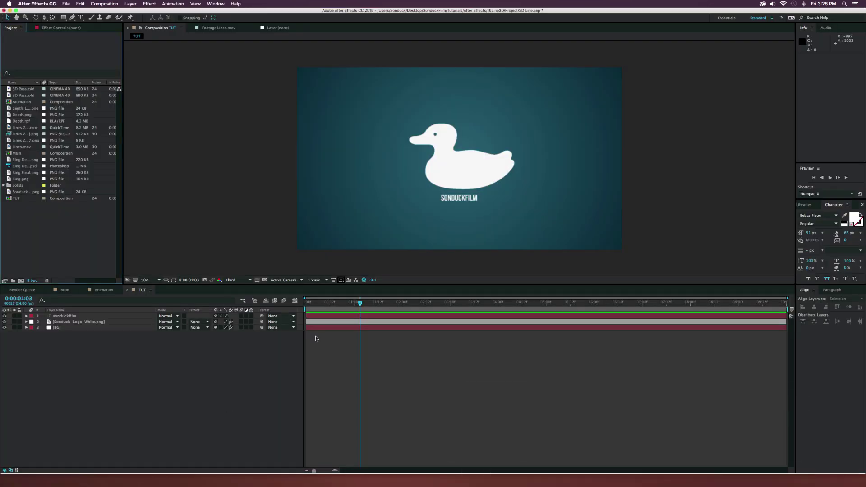
- Import 3D Lines for TUT.c4d from Finder and place it in the TUT comp above sonduckfilm
click(162, 425)
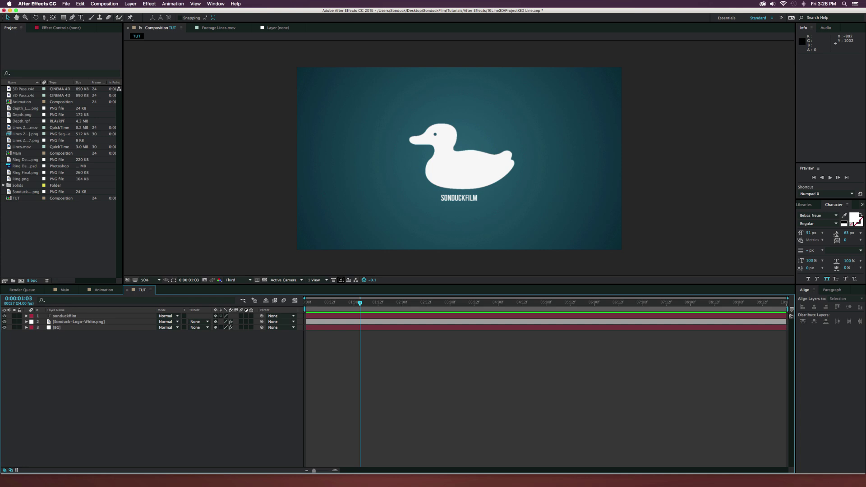
key(super+Tab)
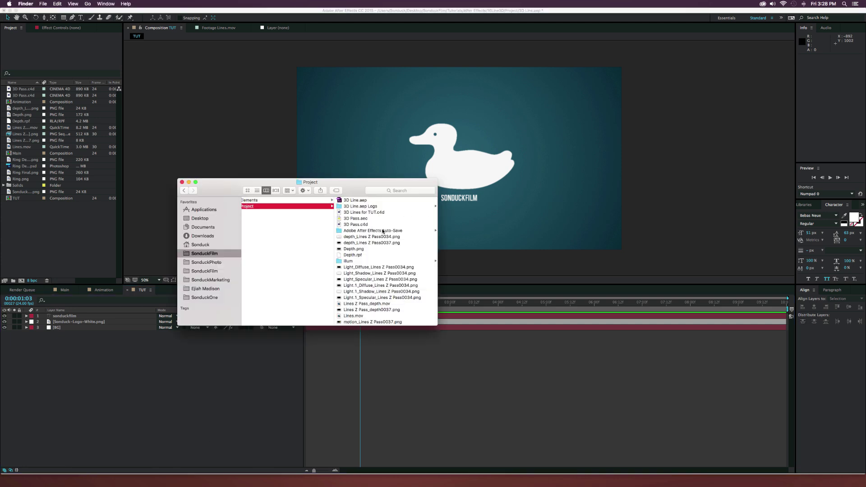
scroll(383, 232, down, 3)
scroll(364, 264, up, 3)
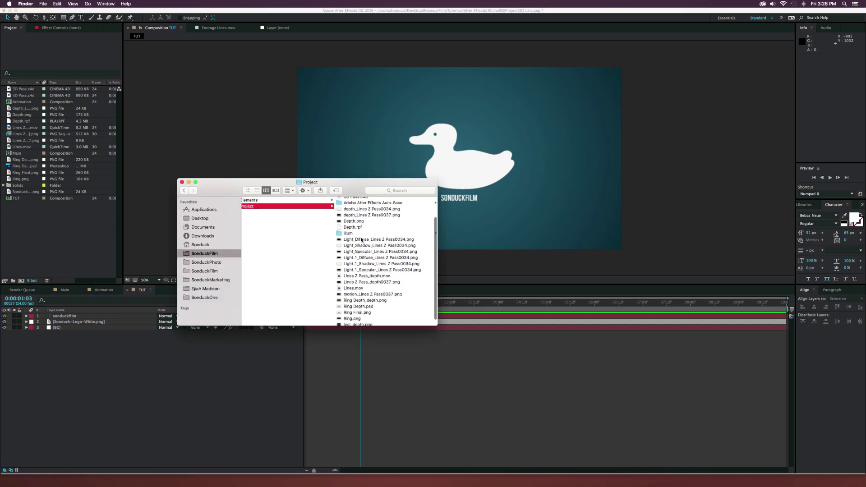
click(366, 218)
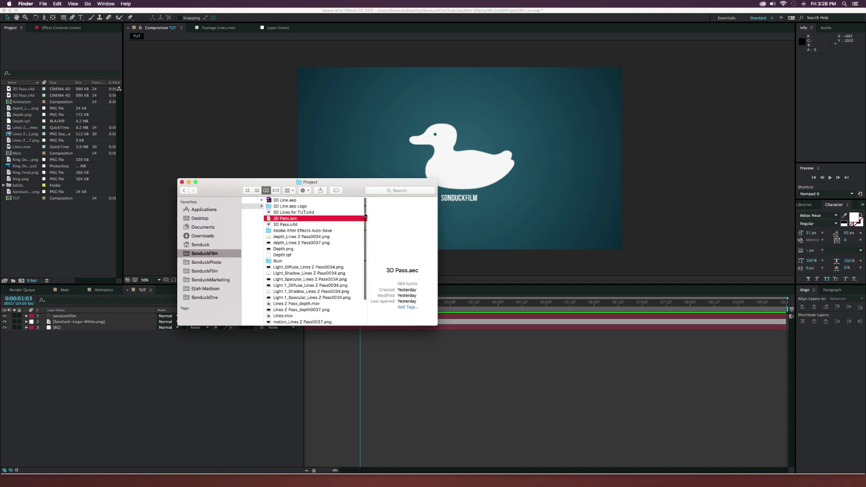
click(293, 212)
drag(293, 211, 24, 212)
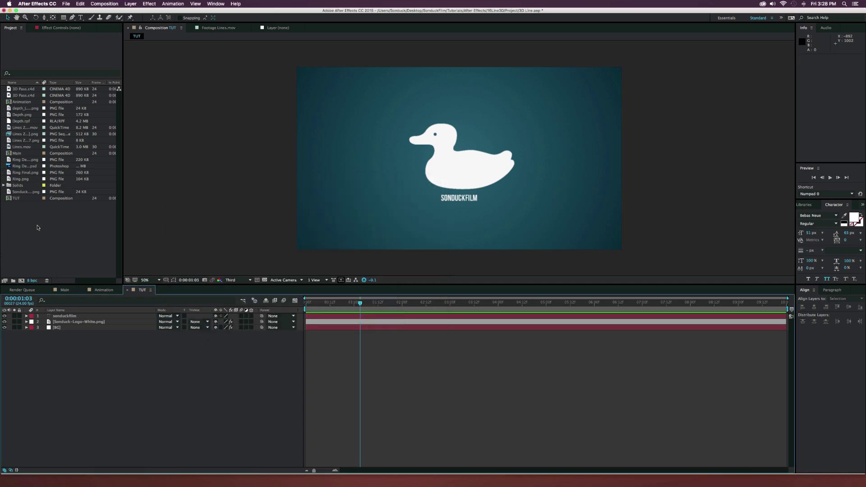
drag(30, 89, 61, 316)
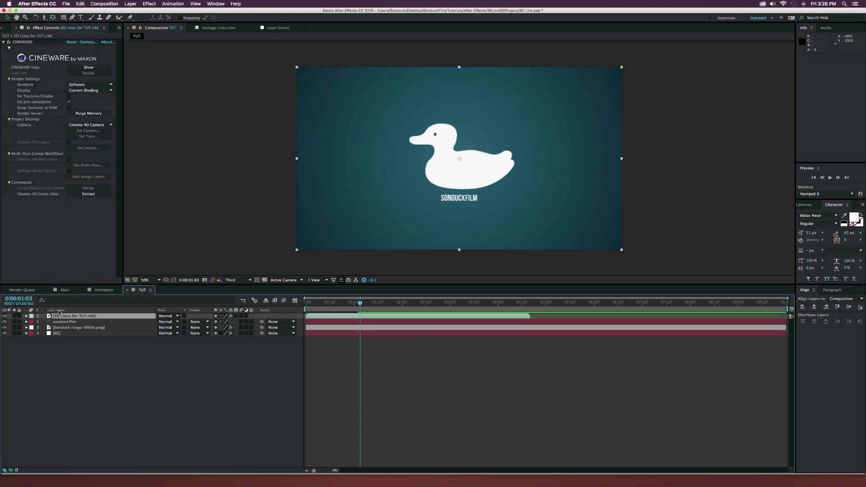
- Switch the Cineware renderer to Standard (Final) and scrub the timeline to preview the tubes
click(383, 303)
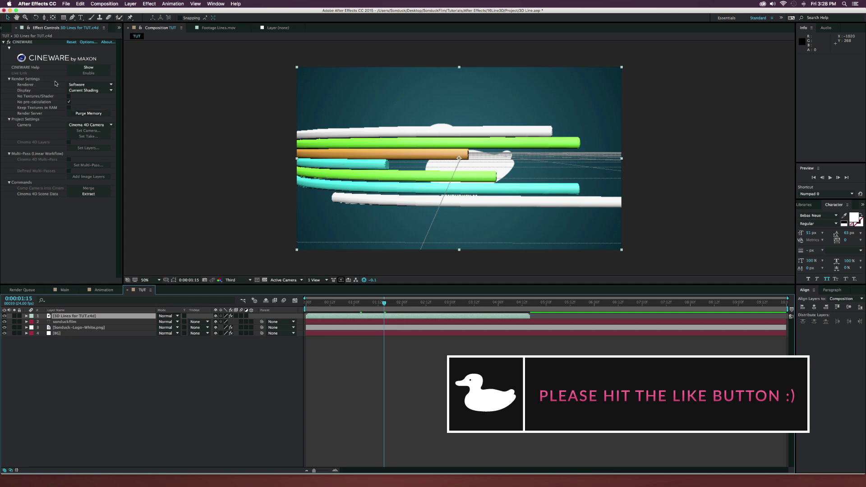
click(82, 84)
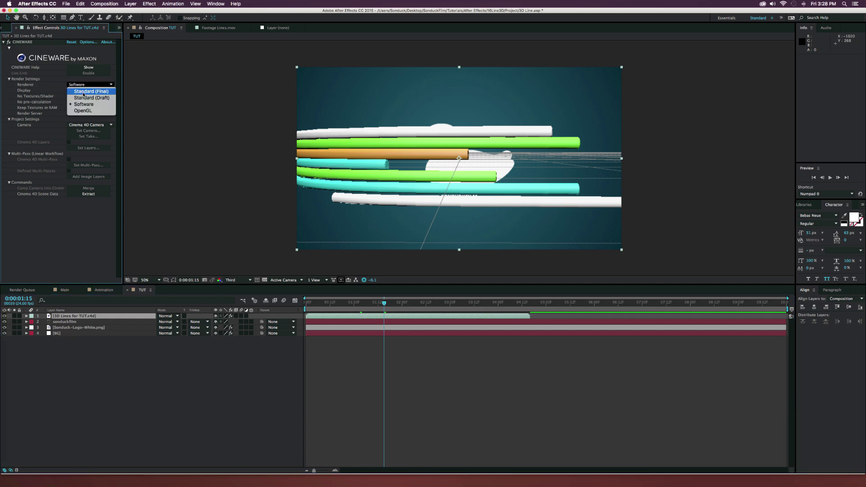
click(83, 92)
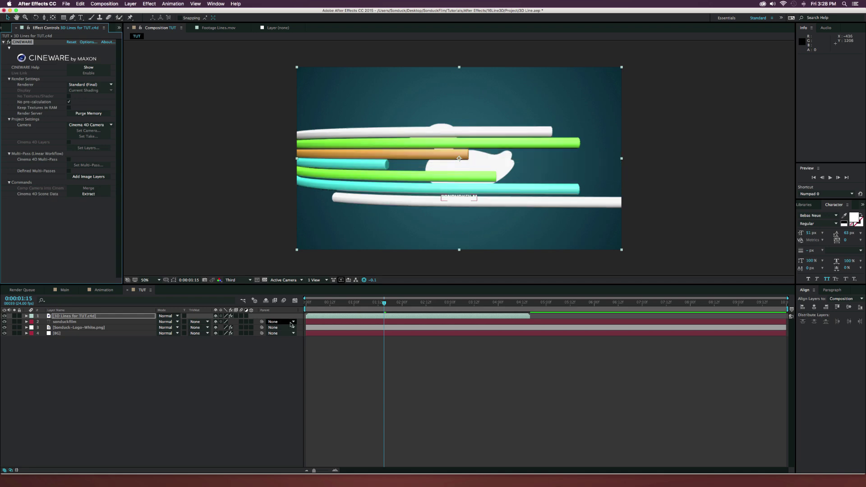
drag(388, 305, 419, 308)
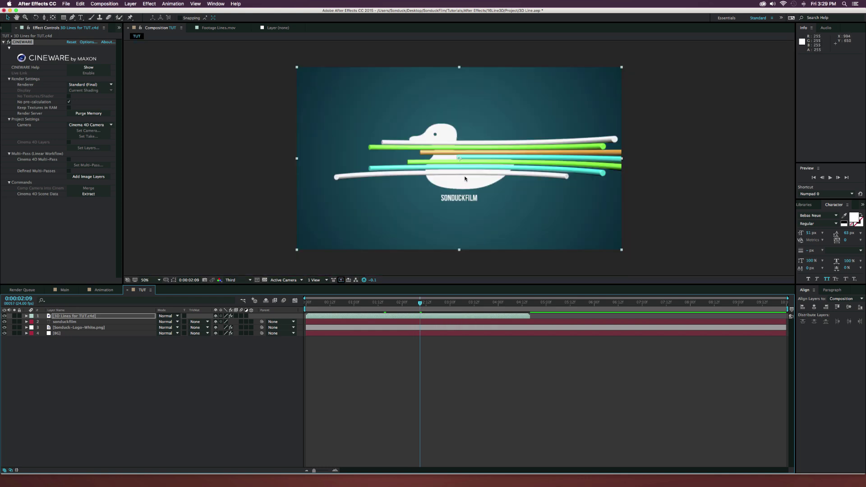
- Duplicate the Cinema 4D layer and move the copy below the duck logo image layer
key(super+d)
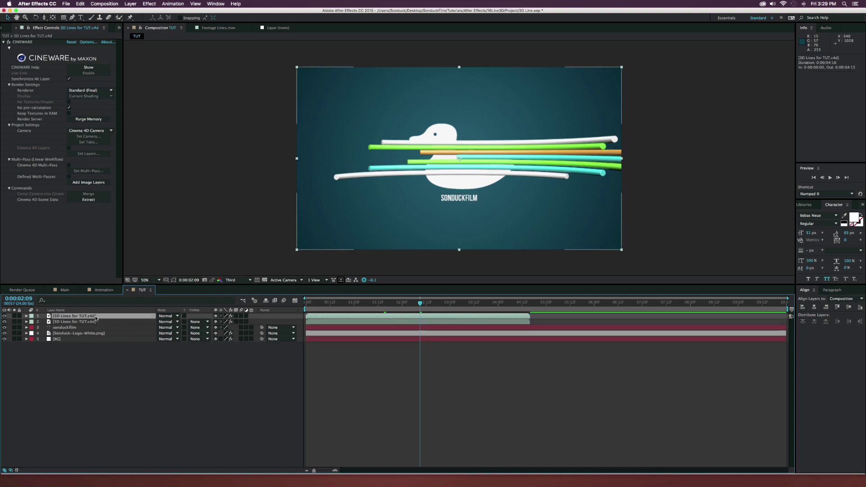
click(74, 321)
drag(75, 321, 59, 336)
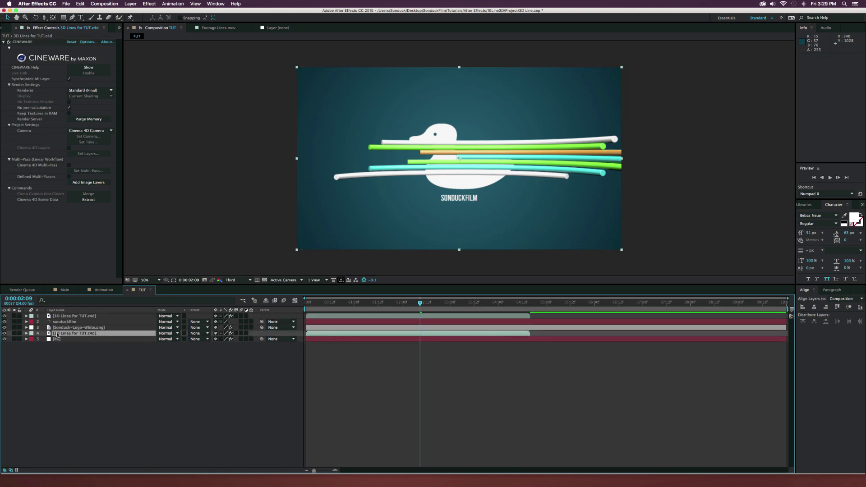
- Enable Cinema 4D Multi-Pass on the top layer and set the pass to Depth
click(60, 316)
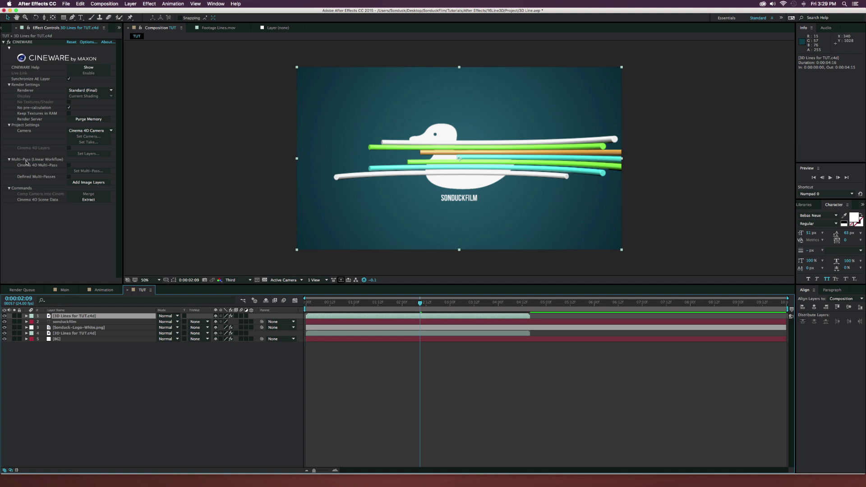
click(68, 165)
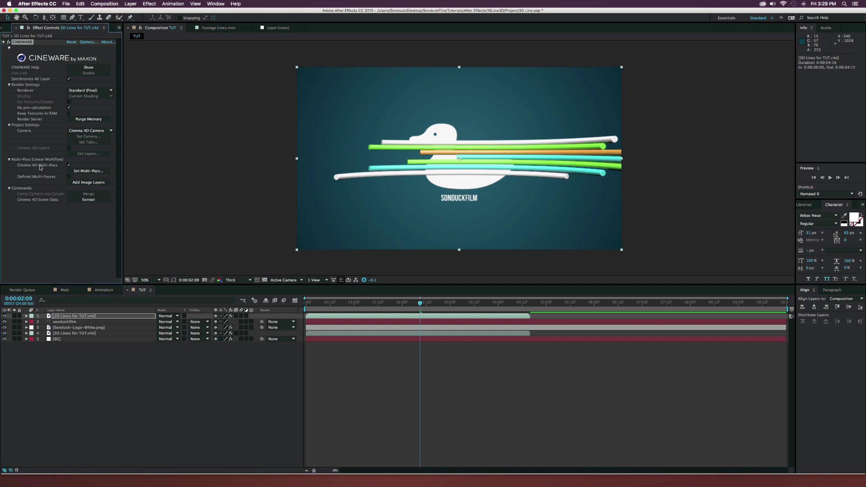
click(79, 172)
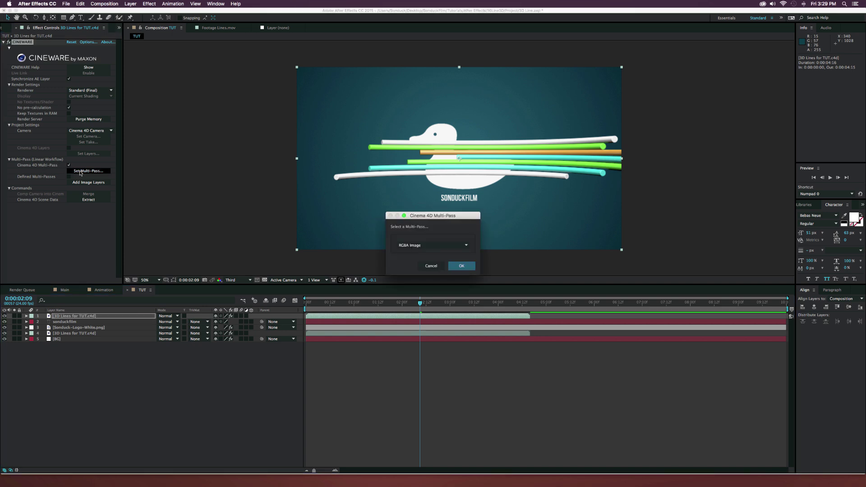
click(444, 247)
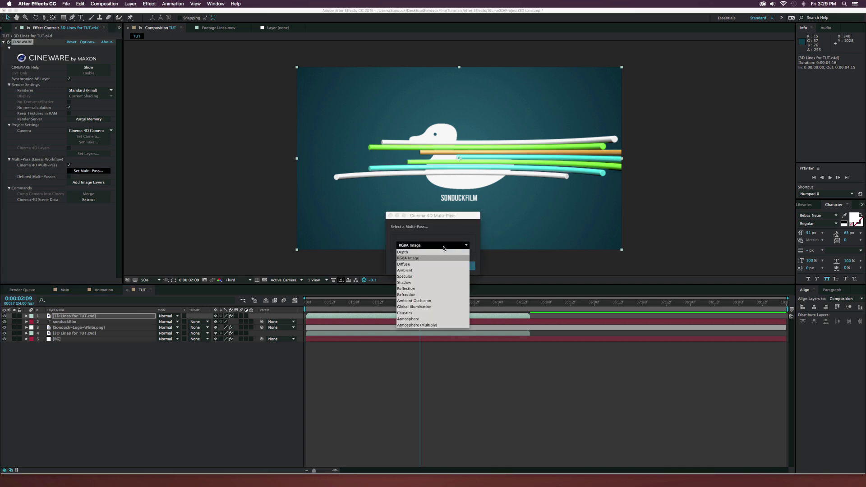
click(400, 253)
click(455, 265)
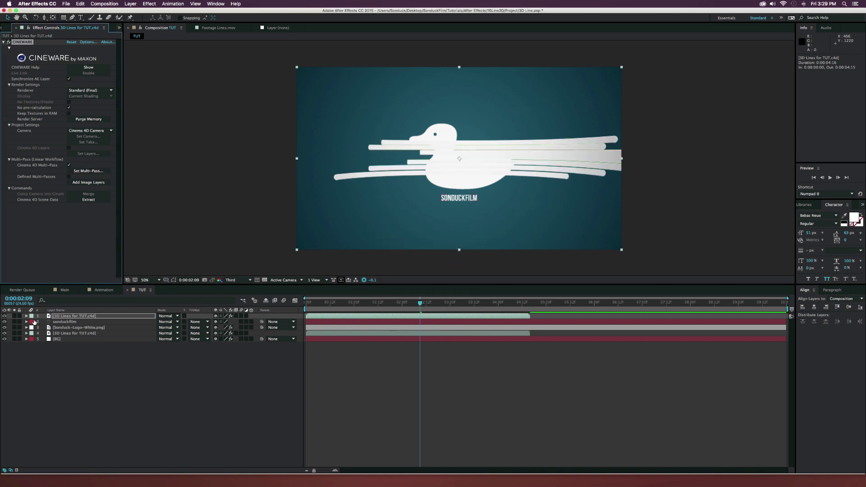
- Solo the 3D Lines layer, scrub back in time, and collapse the CINEWARE settings
click(14, 316)
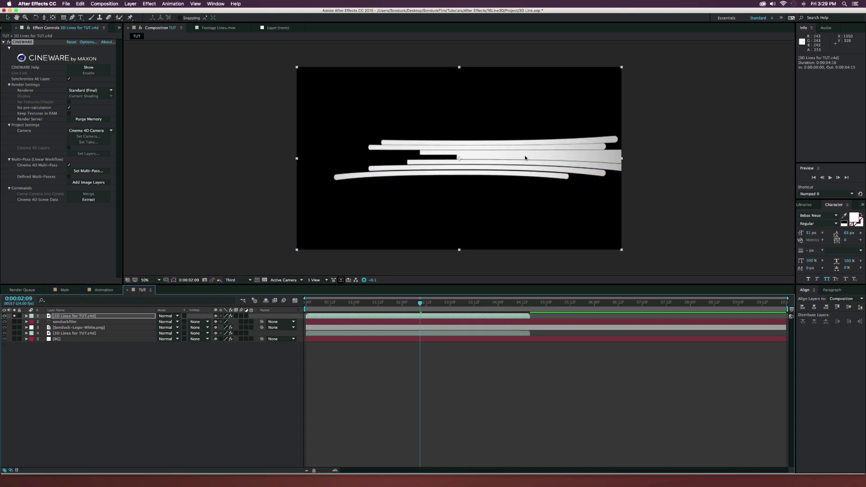
drag(364, 303, 392, 303)
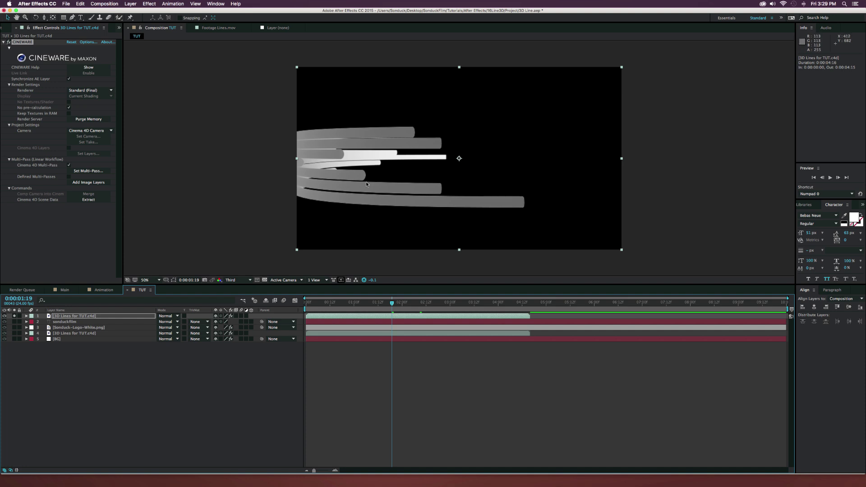
click(3, 42)
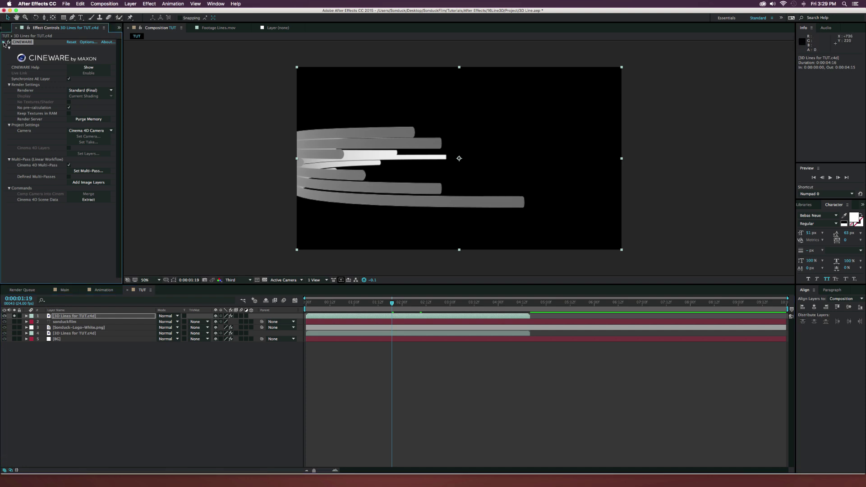
click(147, 5)
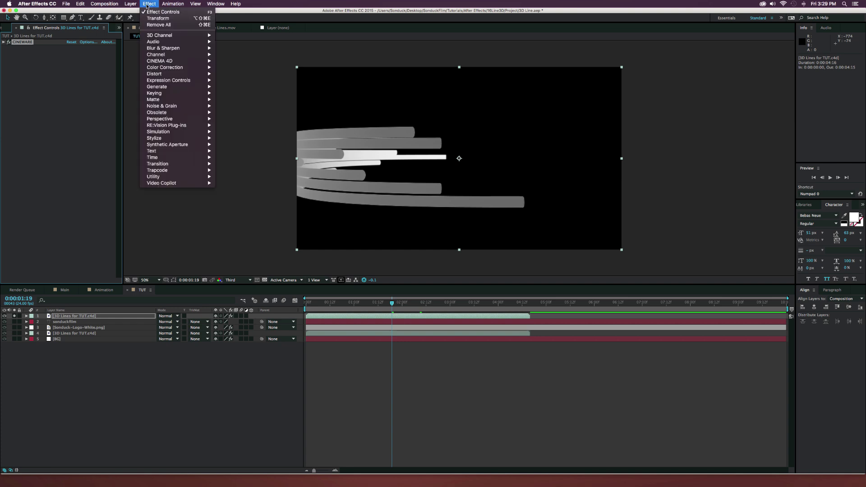
- Add a Curves effect to the lines layer and drag the curve to invert its brightness
mouse_move(180, 67)
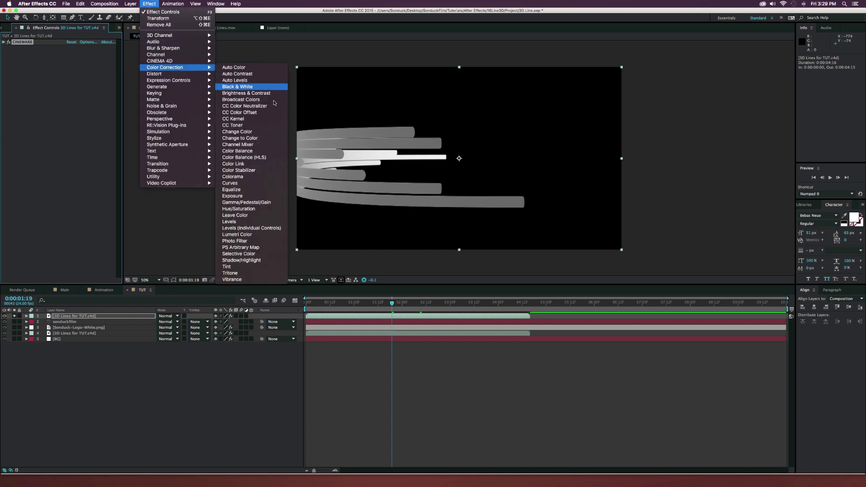
click(261, 184)
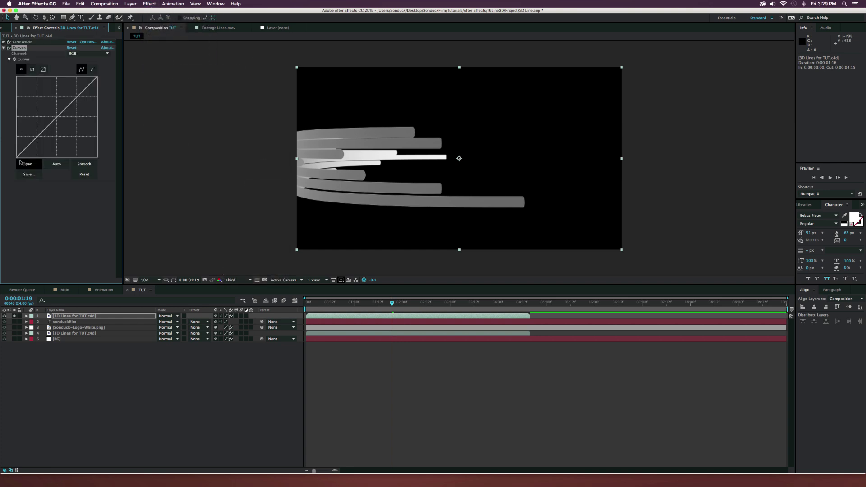
drag(26, 148, 14, 77)
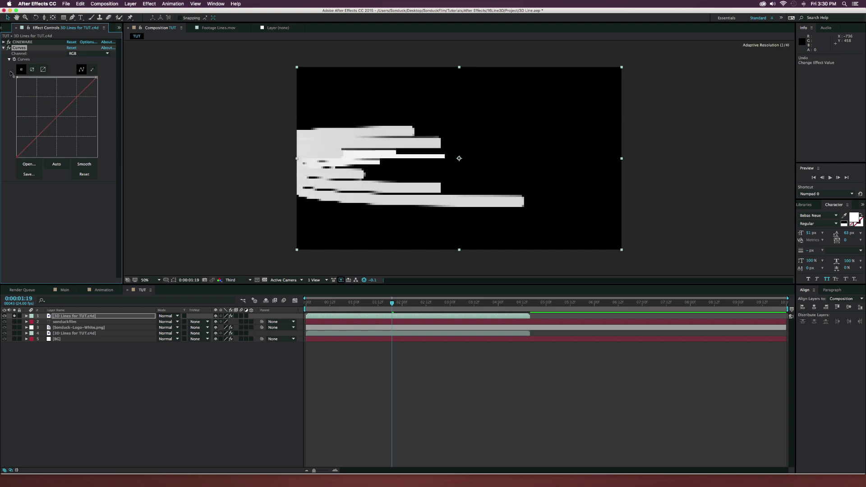
drag(96, 79, 104, 169)
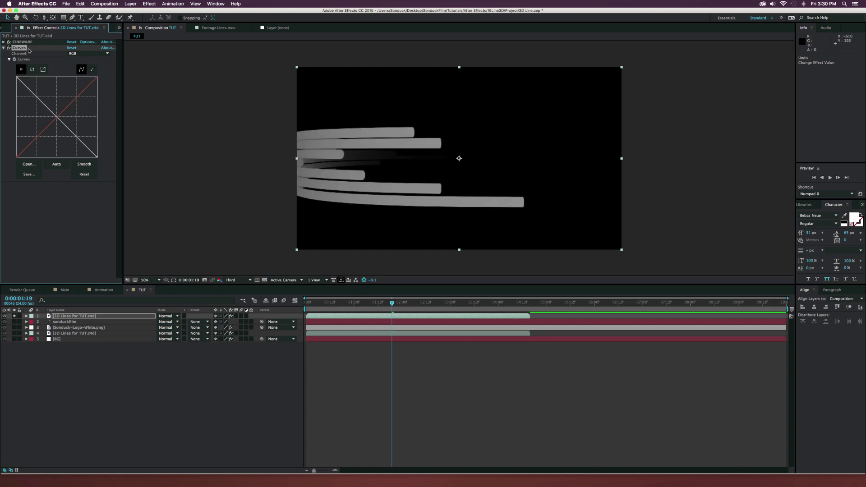
key(super+d)
key(super+z)
- Add an Exposure effect from Color Correction to the lines layer
click(150, 4)
mouse_move(194, 67)
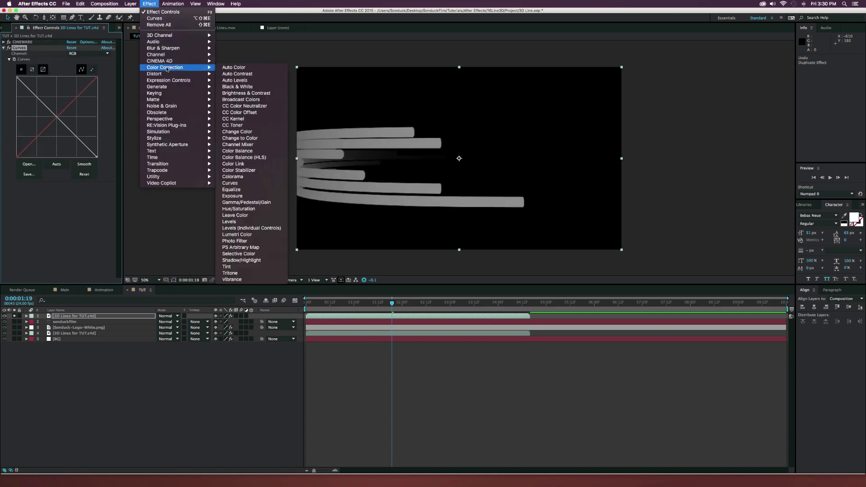
click(270, 196)
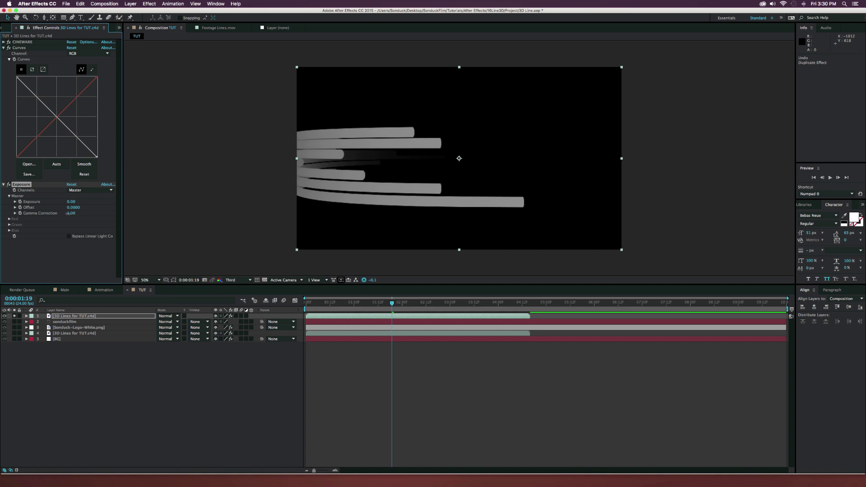
- Set Exposure's Gamma Correction to 0.10 and raise Exposure to about 2.02
drag(68, 214, 65, 215)
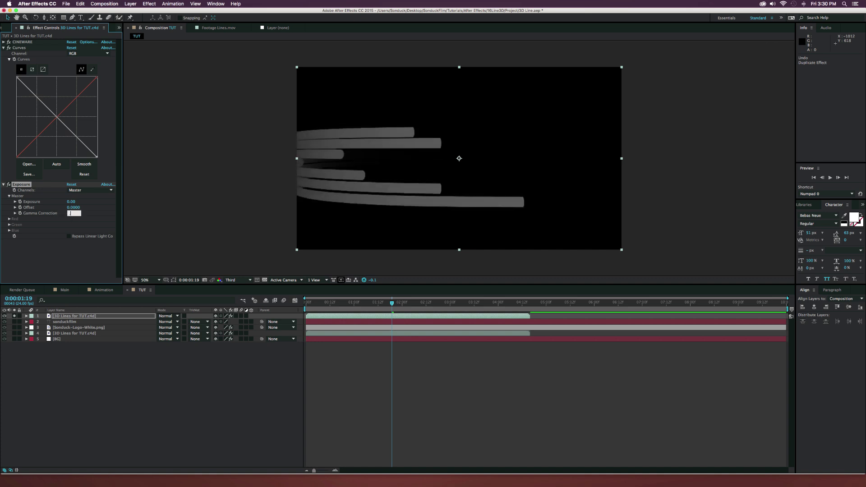
key(Return)
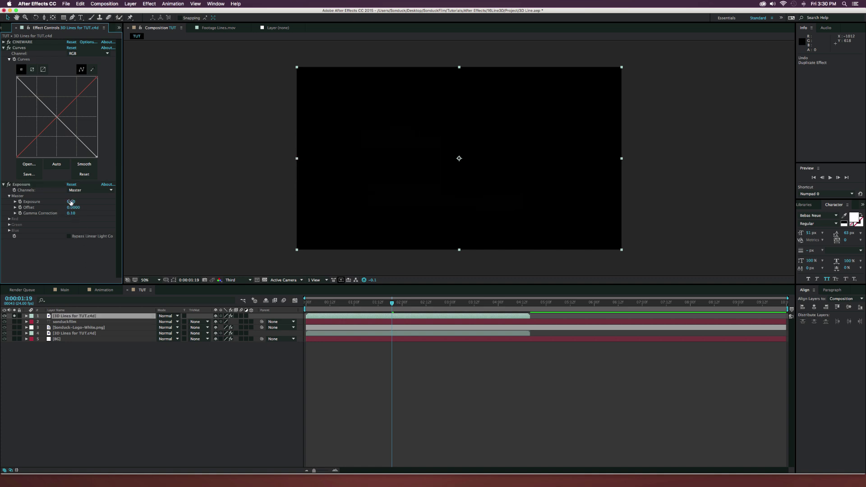
drag(71, 202, 141, 203)
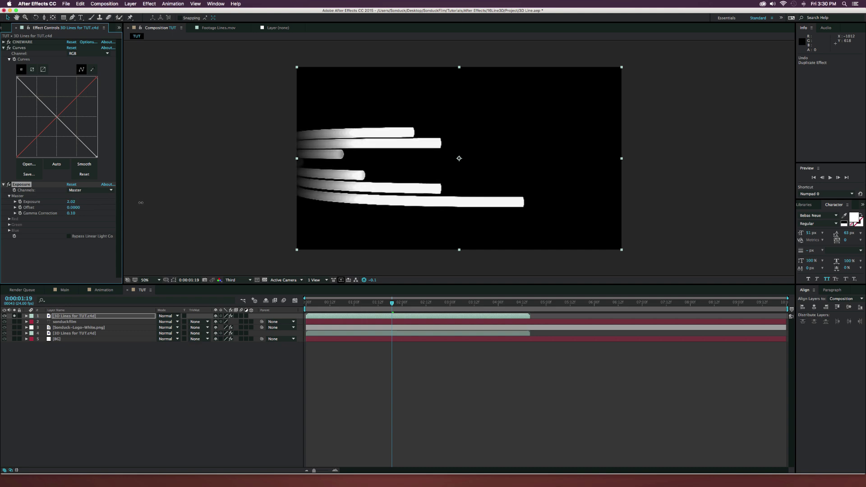
- Preview the white matte at frames 0:00:02:16 and 0:00:01:11, then unsolo the lines layer
click(254, 384)
drag(392, 303, 435, 303)
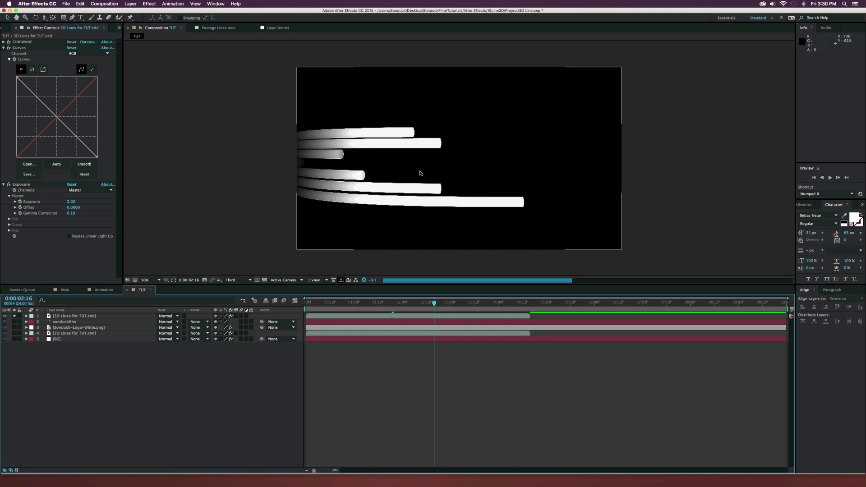
click(394, 174)
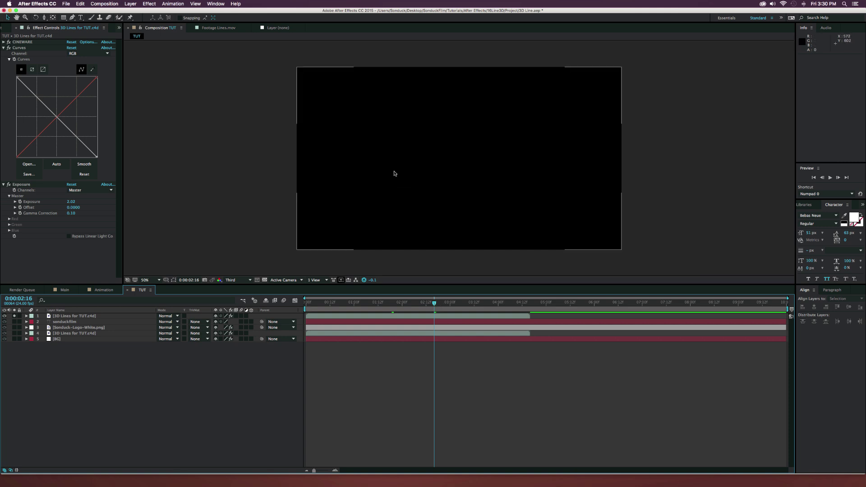
click(376, 302)
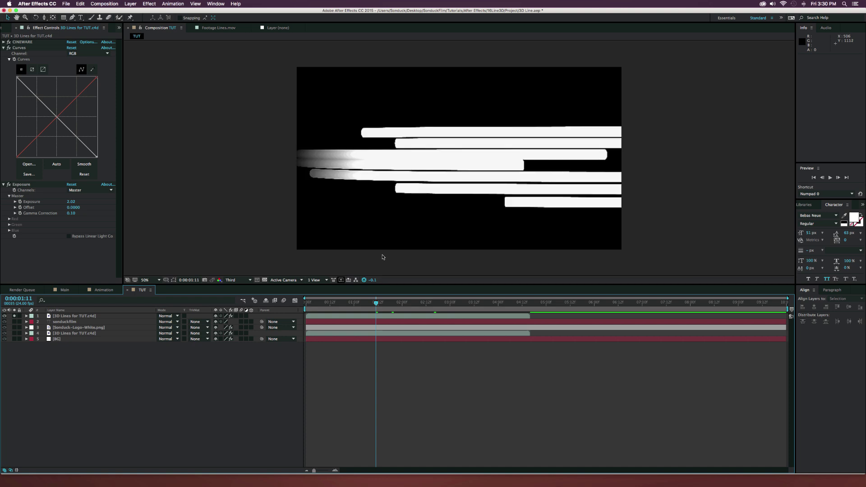
click(14, 315)
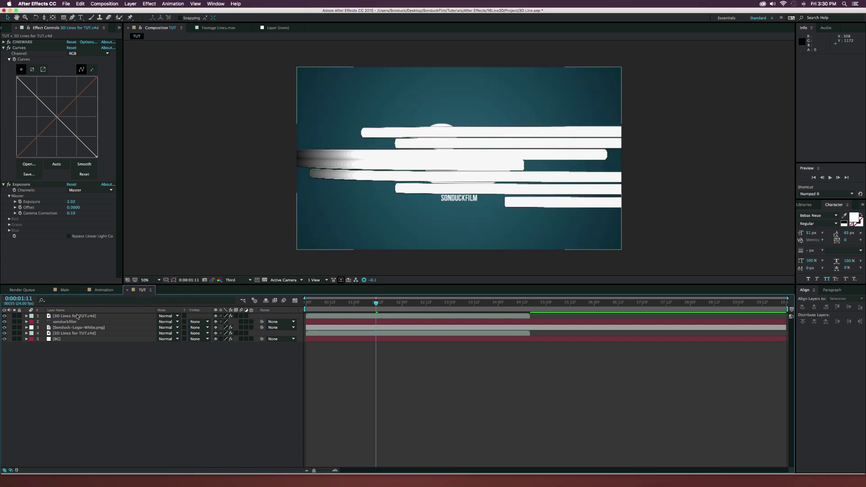
- Move the 3D Lines layer below sonduckfilm and set the logo's track matte to Luma Inverted Matte
drag(78, 316, 77, 324)
click(67, 328)
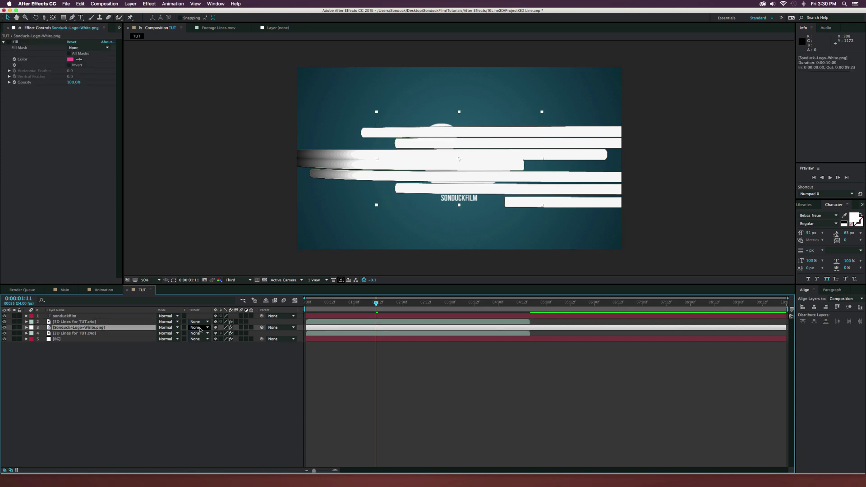
click(199, 329)
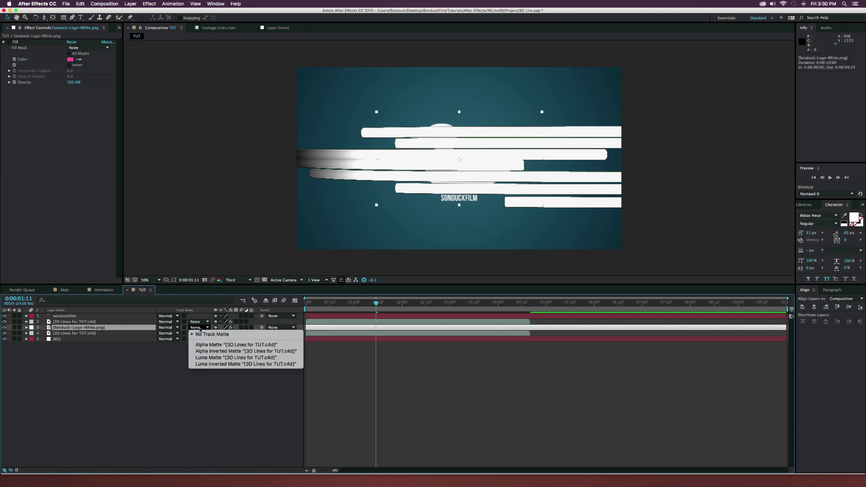
click(221, 364)
click(218, 380)
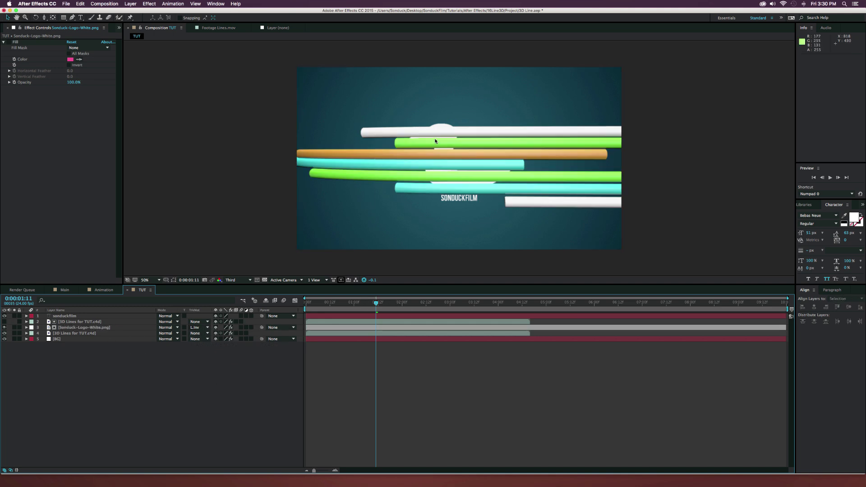
click(342, 303)
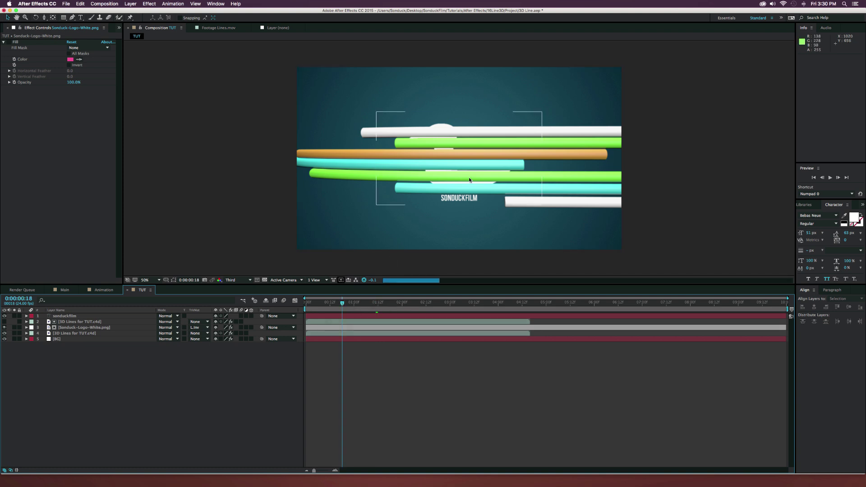
click(402, 302)
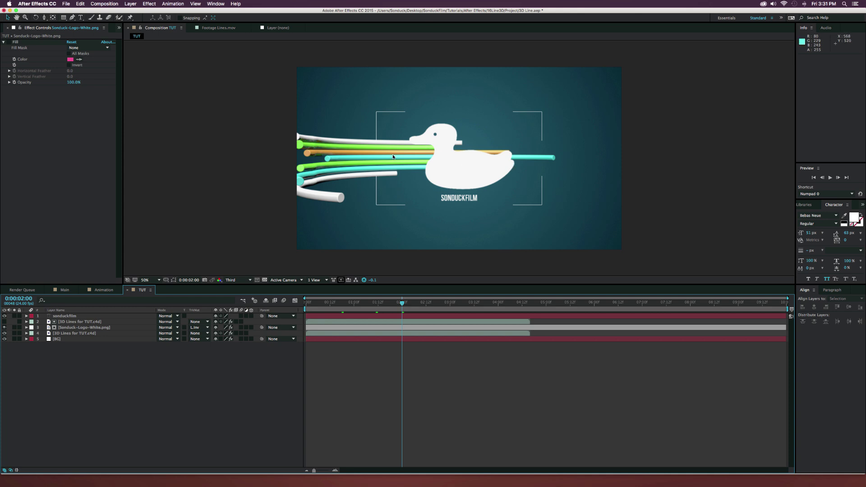
click(323, 161)
click(466, 198)
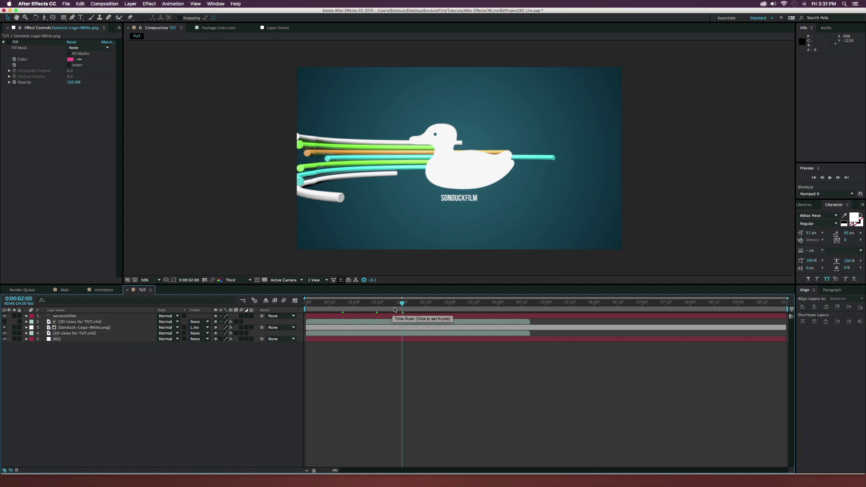
click(371, 305)
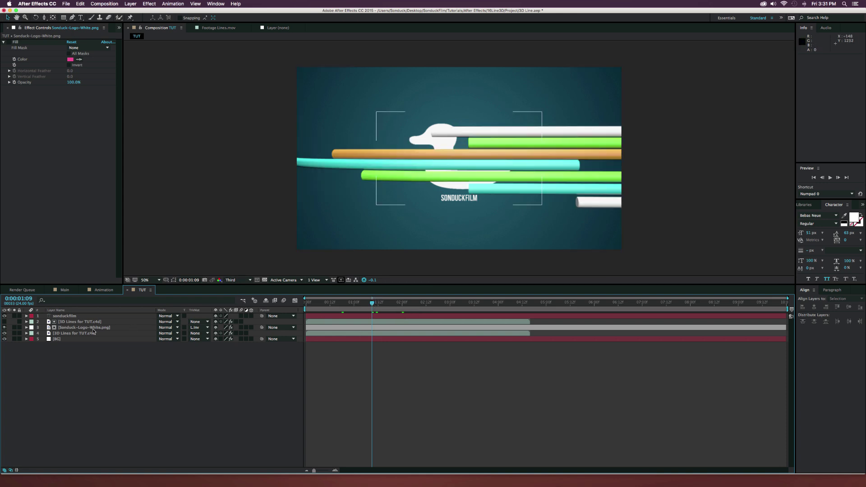
click(68, 328)
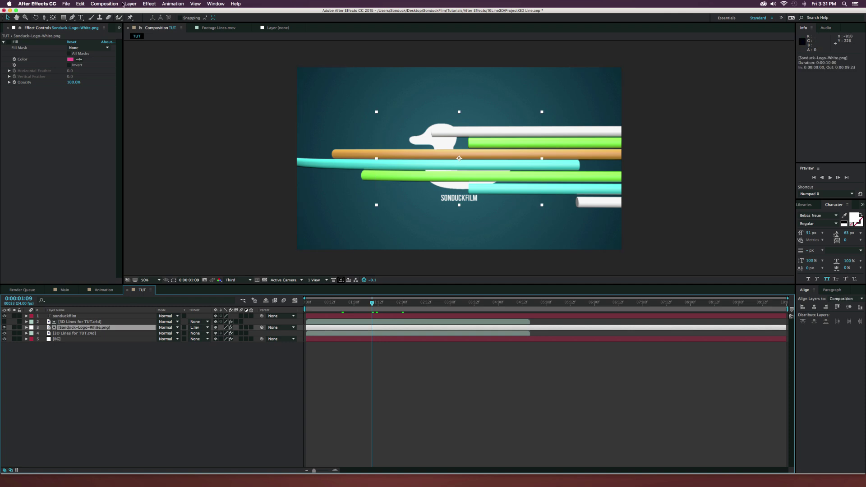
- Add a Linear Wipe effect to the duck logo with a wipe angle of -90°
click(150, 3)
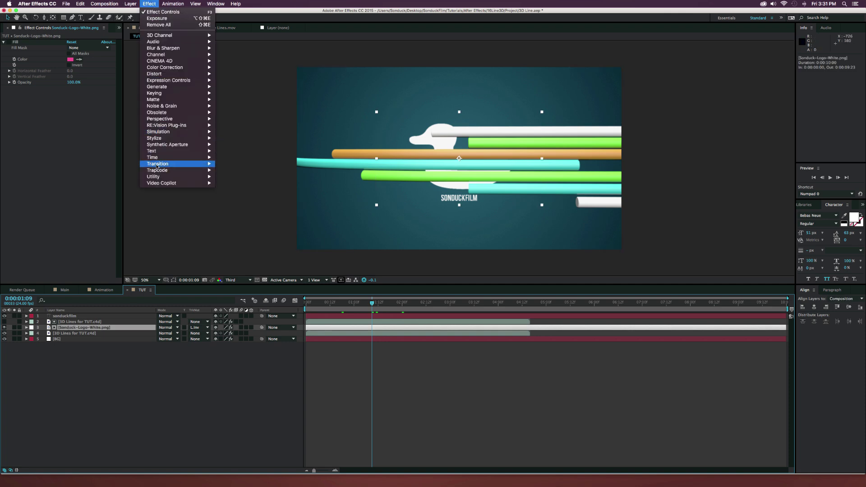
mouse_move(158, 165)
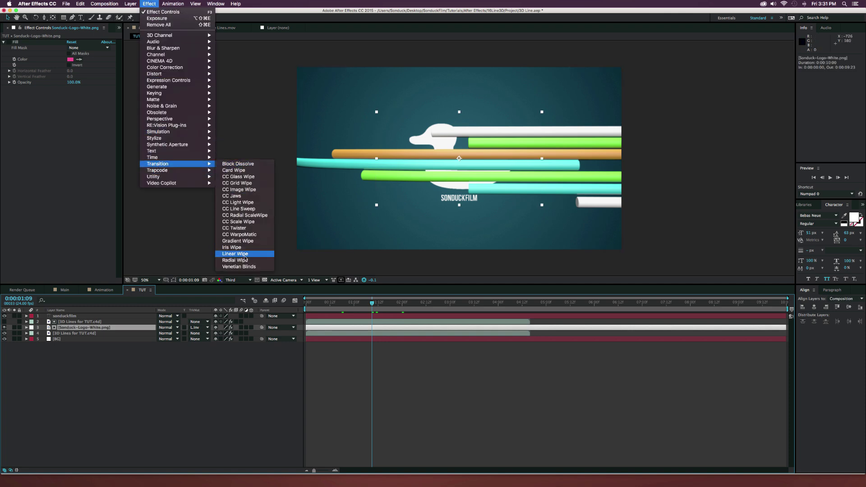
click(237, 254)
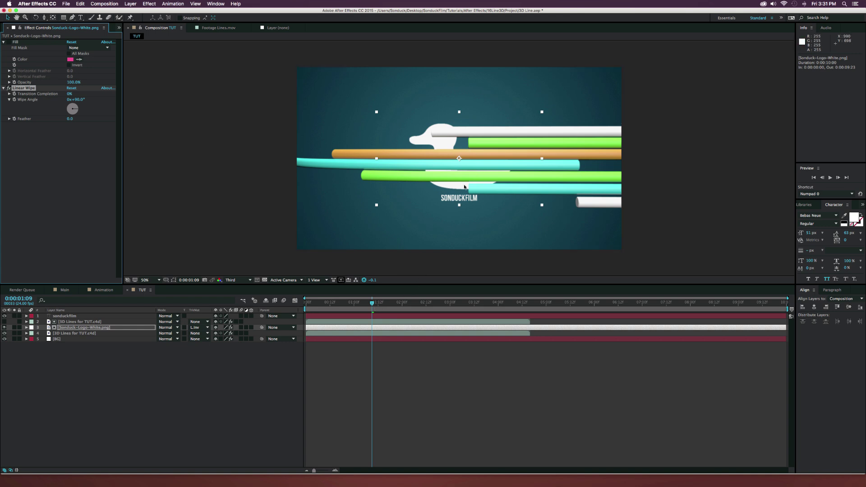
click(80, 100)
click(75, 214)
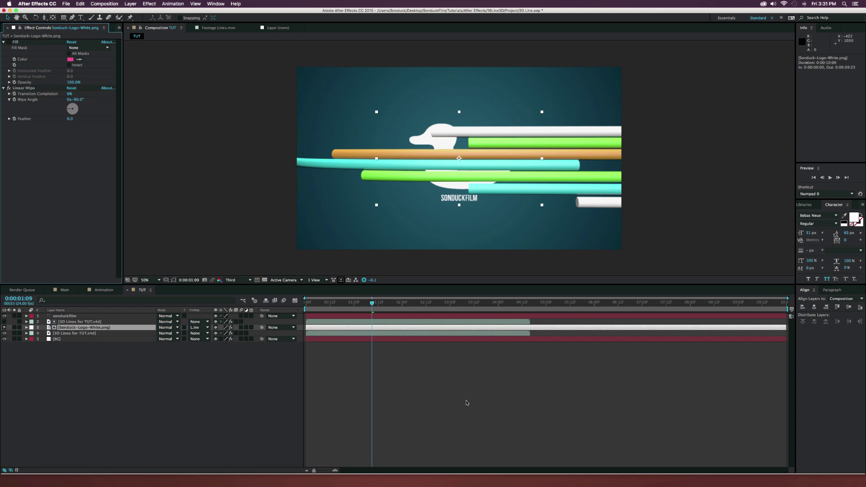
- Set the Linear Wipe Transition Completion to 100% at 1:11
click(364, 302)
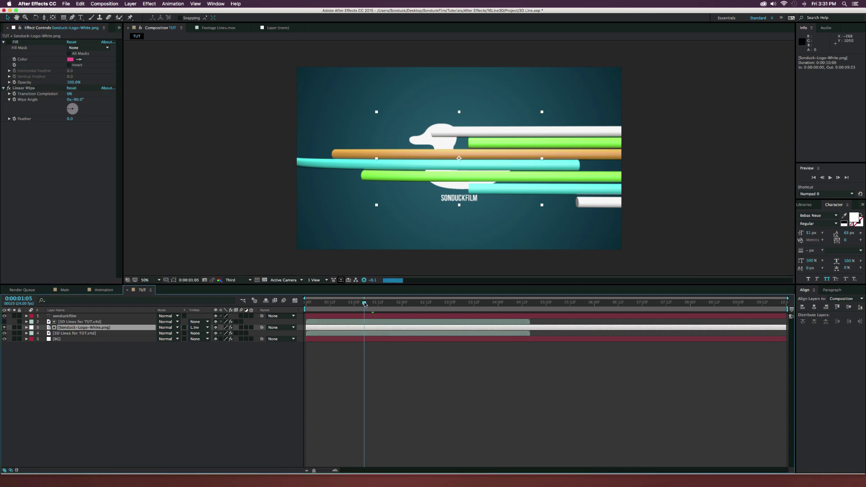
click(24, 88)
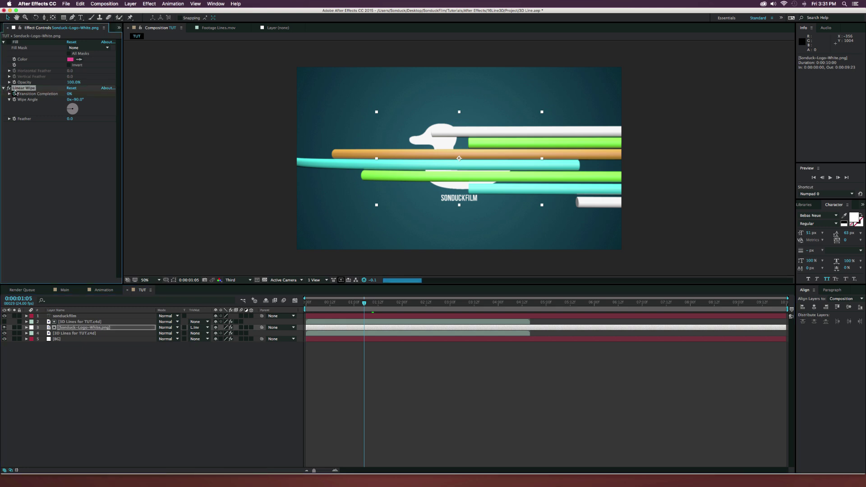
key(space)
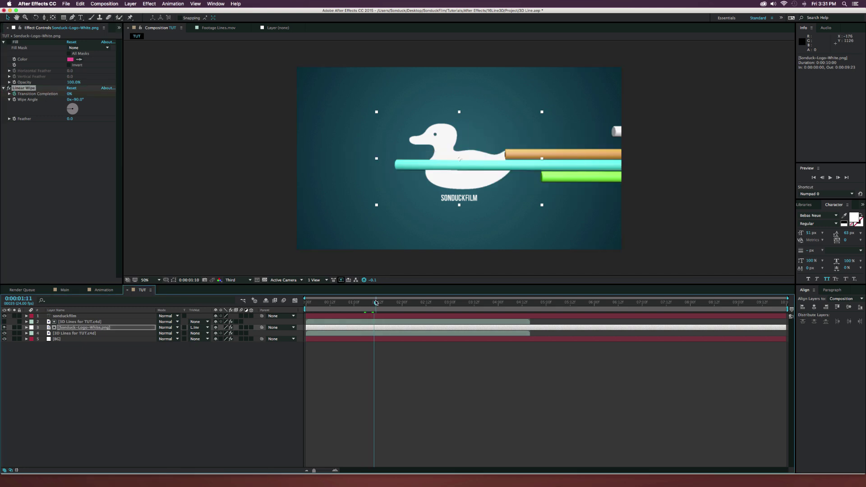
click(69, 94)
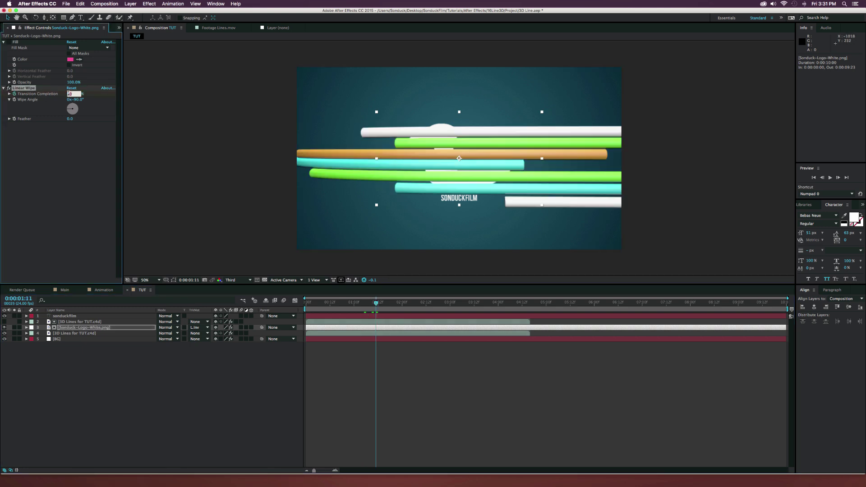
text(100)
key(Return)
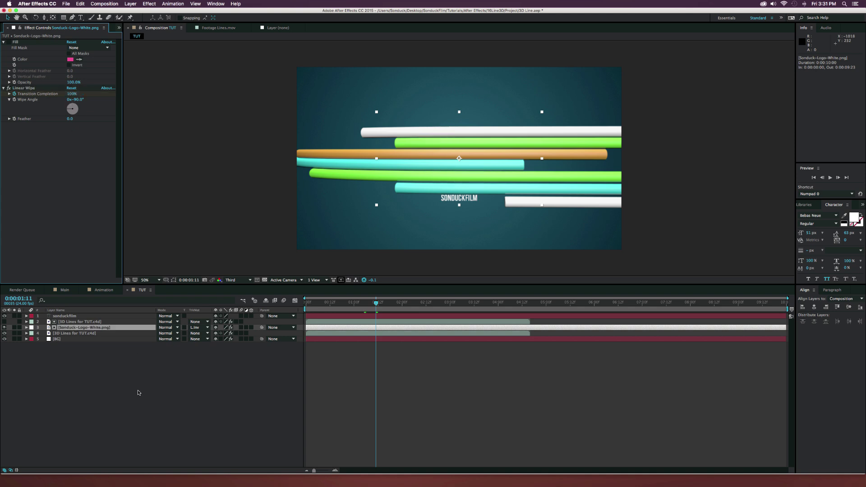
click(100, 329)
- Time-reverse the logo's Transition Completion keyframes so the wipe reveals the logo
key(u)
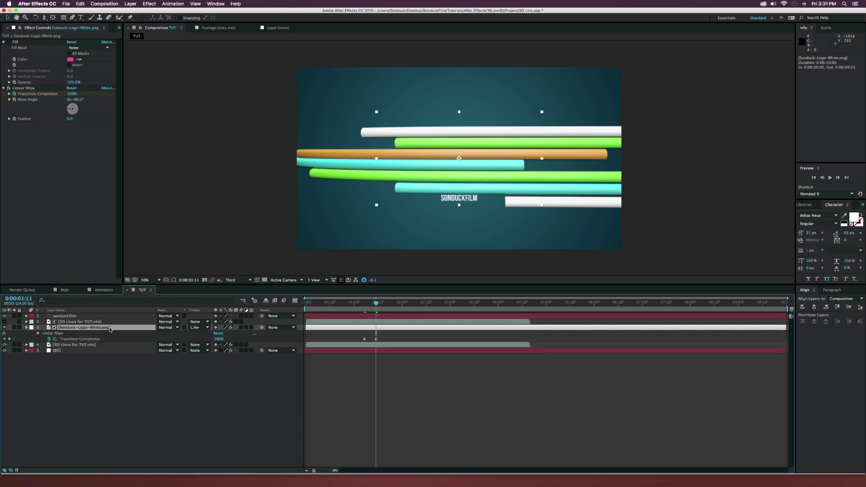
click(376, 338)
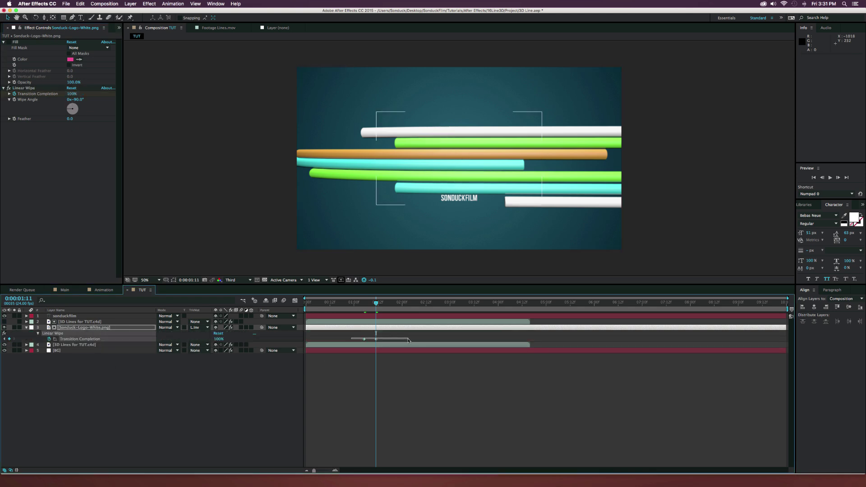
right_click(376, 341)
mouse_move(405, 418)
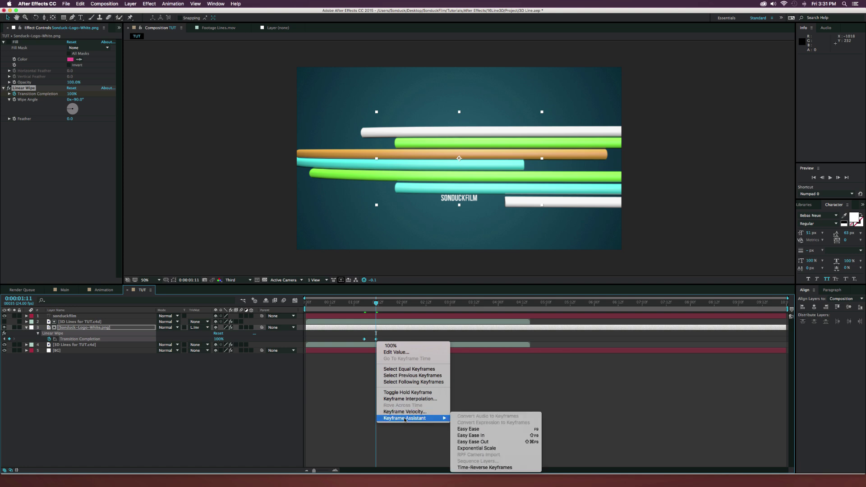
click(478, 467)
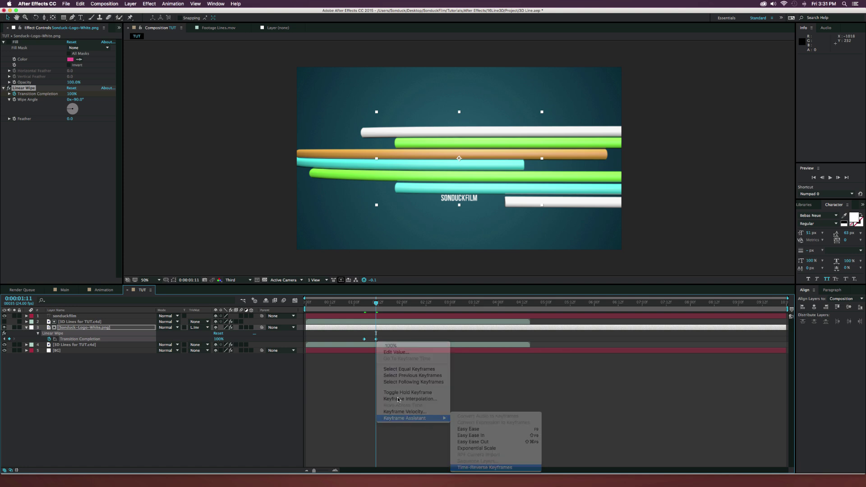
click(353, 401)
- Shift both wipe keyframes later in time and raise the wipe Feather to 31
click(376, 339)
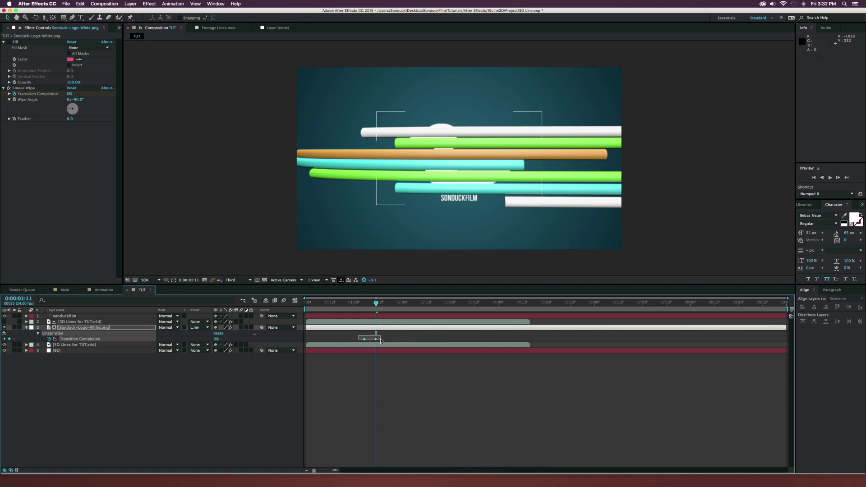
drag(376, 341, 388, 341)
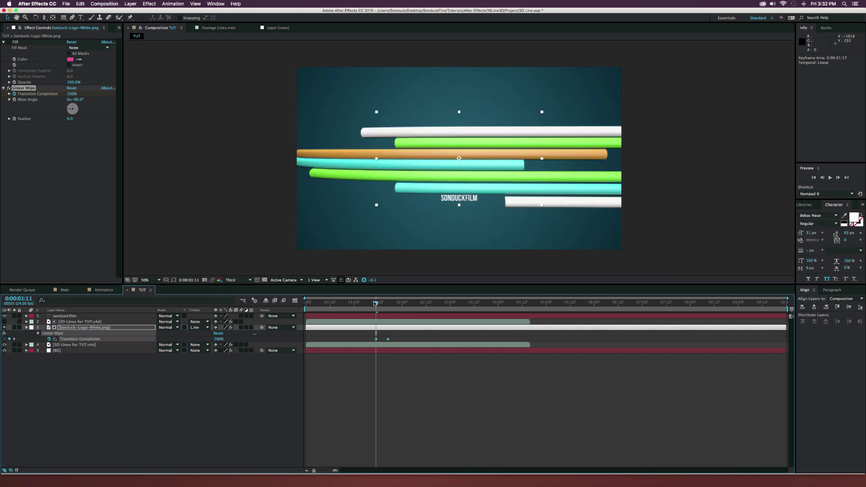
drag(376, 303, 383, 303)
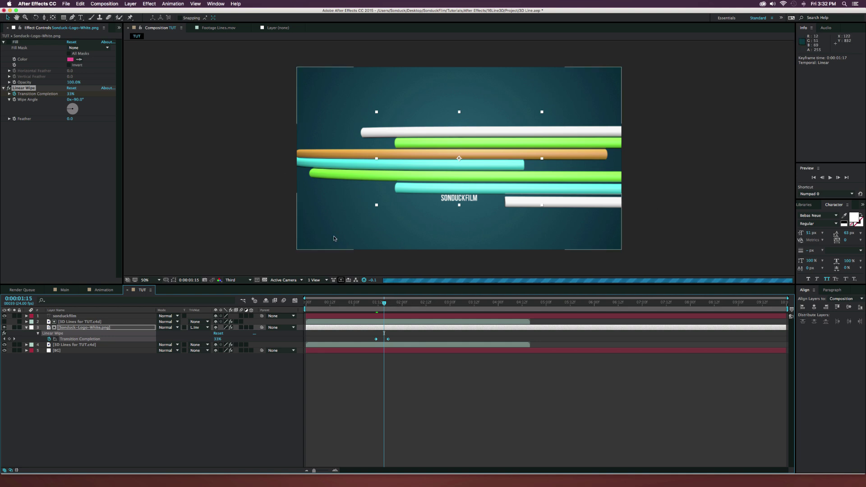
click(395, 301)
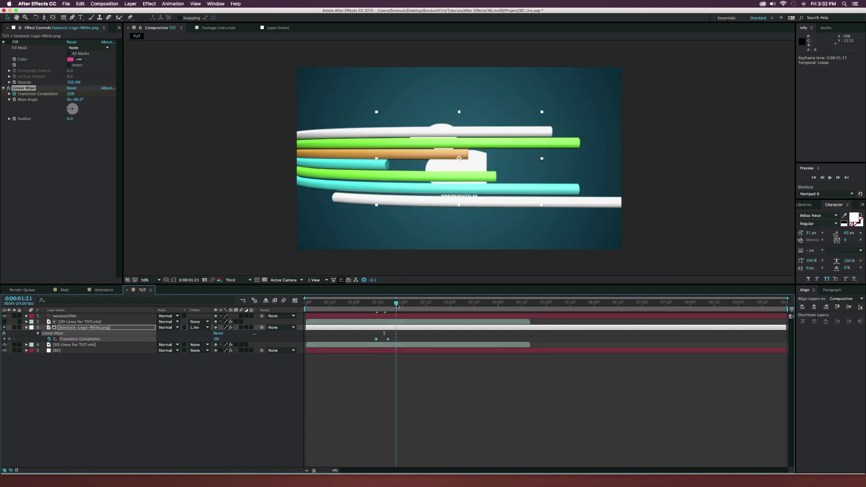
drag(69, 119, 84, 118)
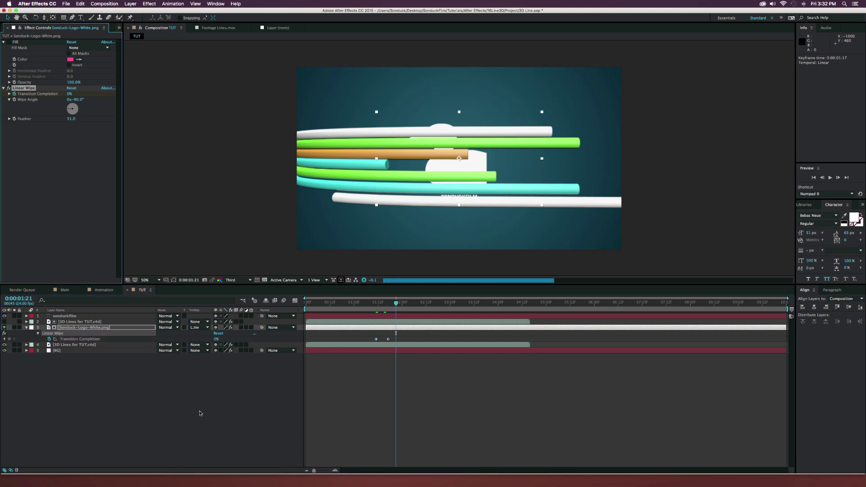
click(222, 413)
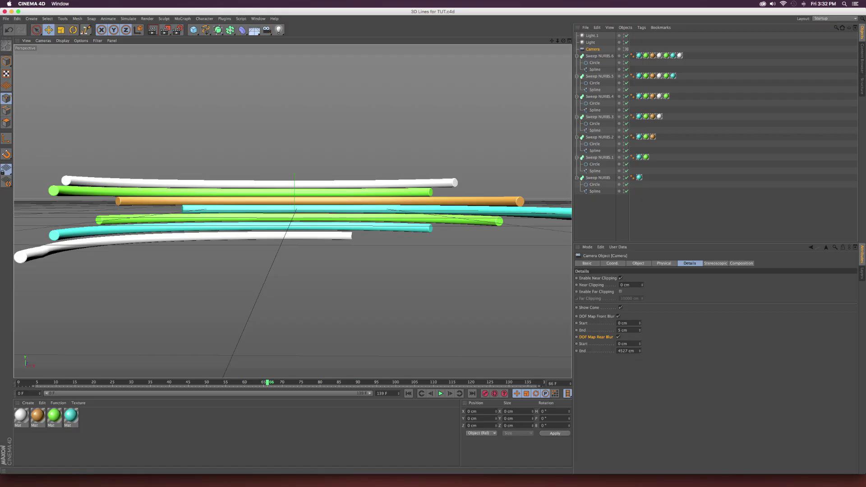
- Duplicate Sweep NURBS.6 as Sweep NURBS.7 and raise its Spline above the other tubes
click(599, 56)
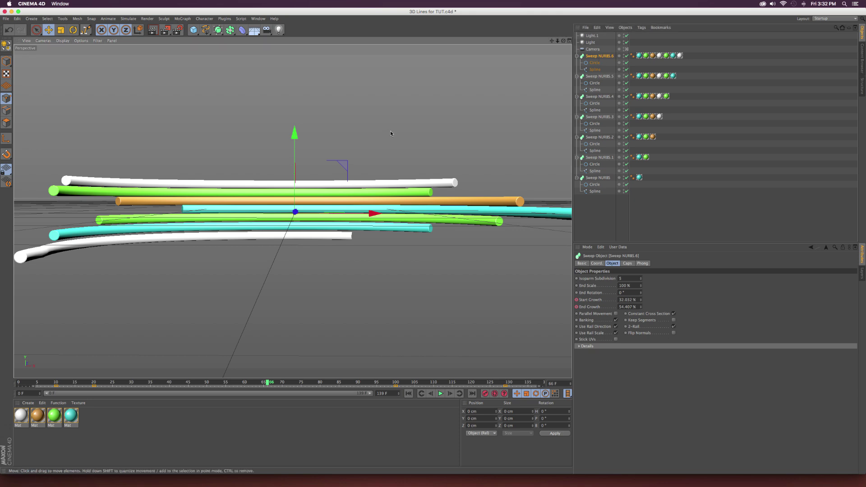
key(super+c)
key(super+v)
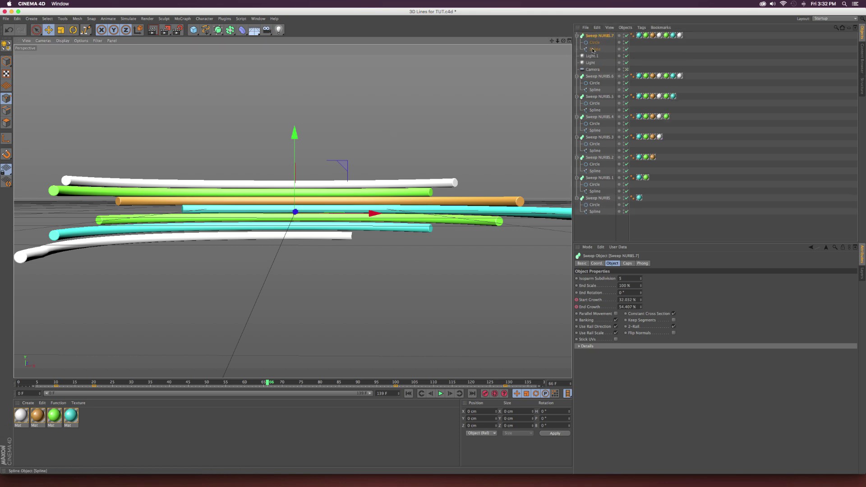
key(Down)
key(Down)
click(596, 263)
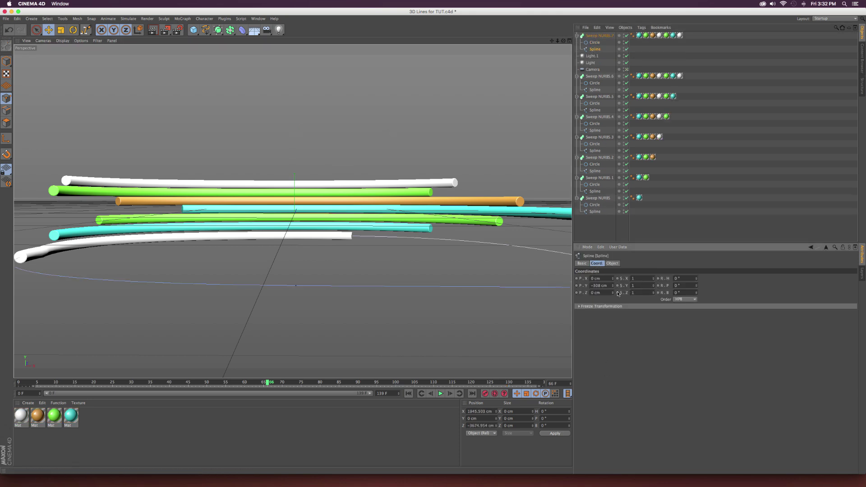
drag(614, 286, 614, 263)
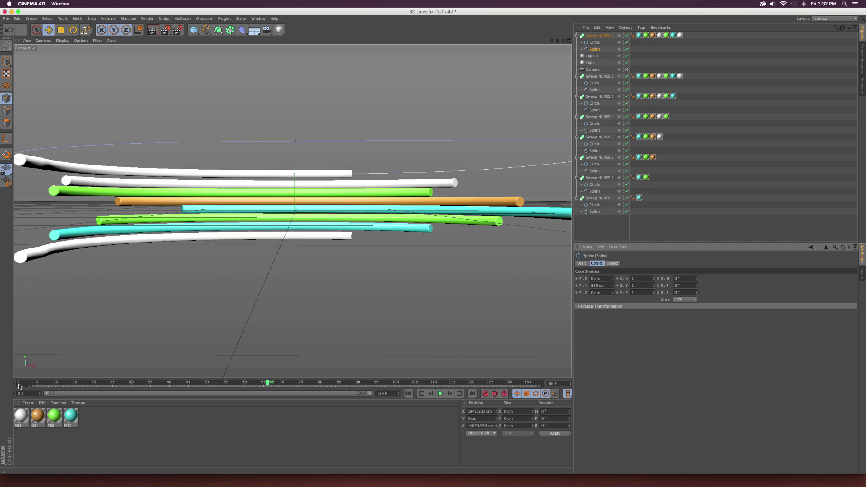
- Apply the green material to Sweep NURBS.7, set its Spline to 380 cm, and save the scene
drag(57, 415, 604, 35)
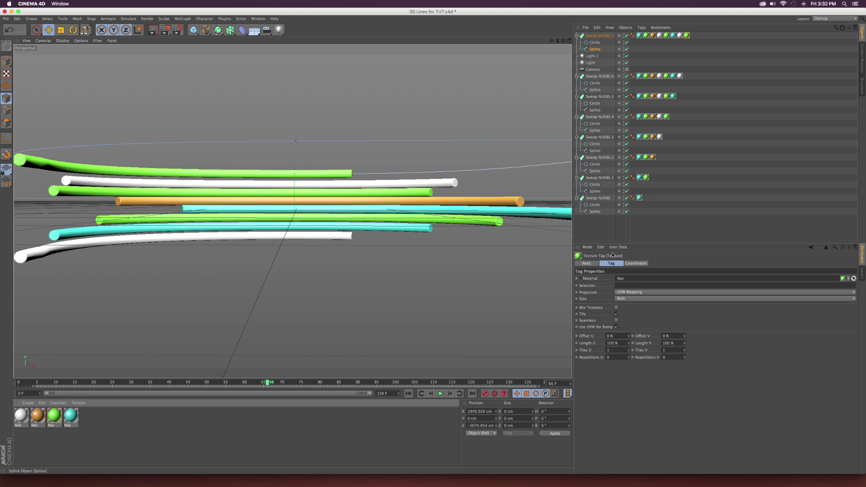
click(598, 49)
drag(612, 285, 612, 285)
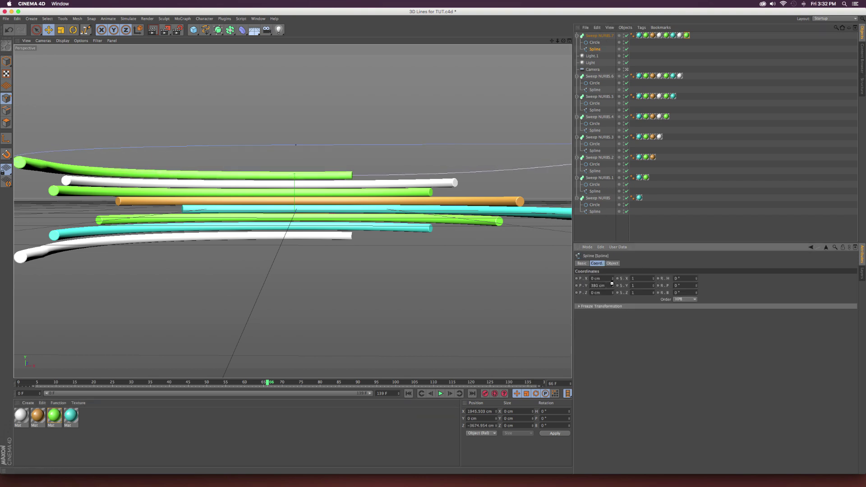
key(super+s)
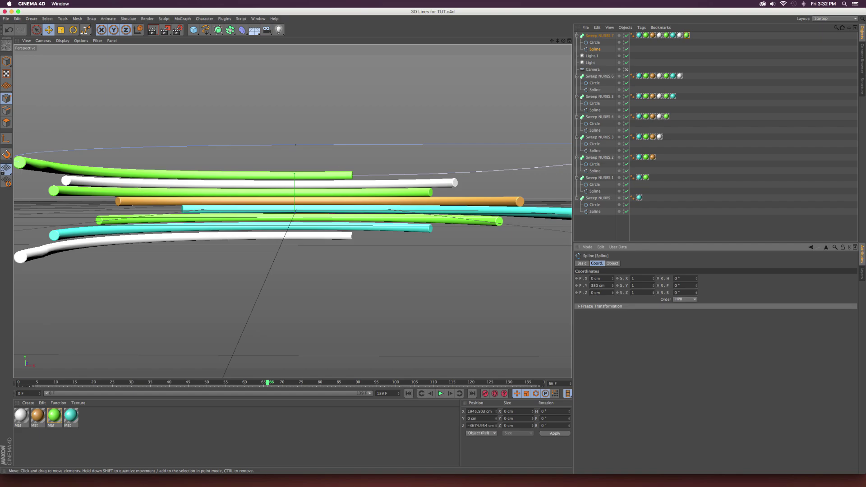
key(super+Tab)
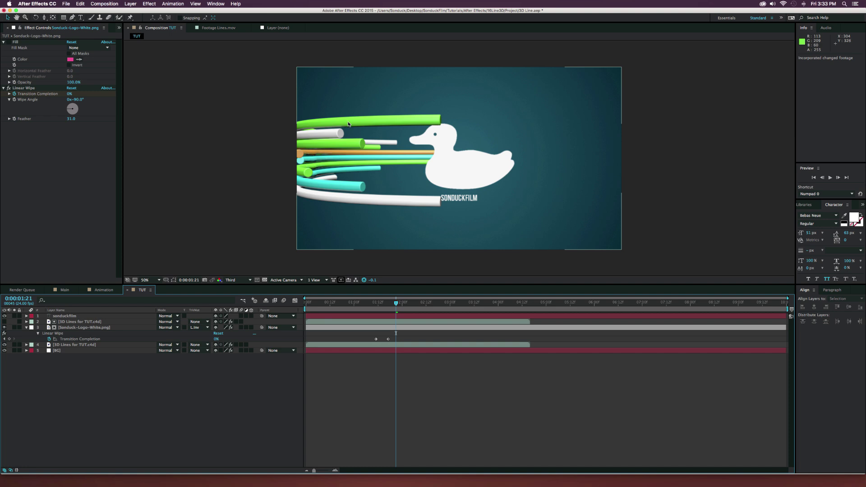
- Save the After Effects project with Cmd+S
key(super+s)
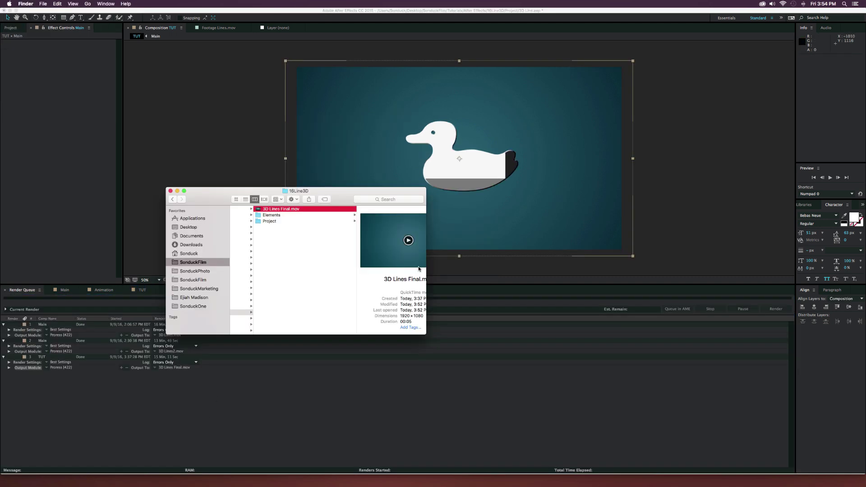
key(space)
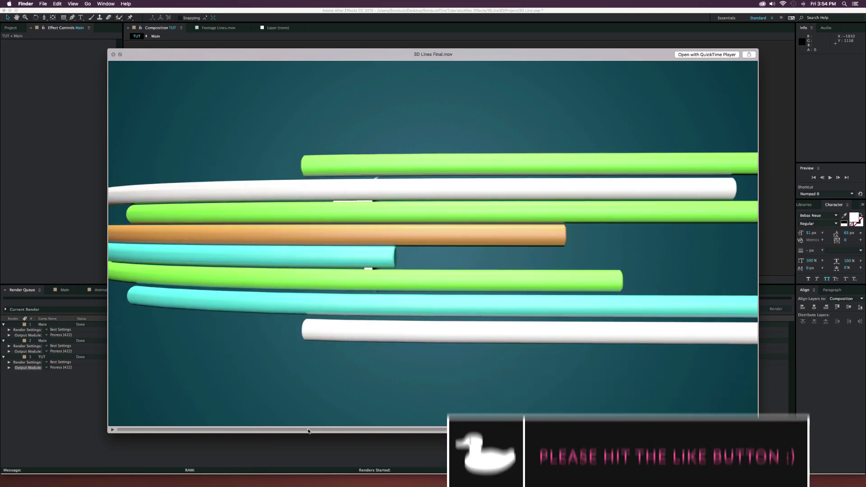
key(space)
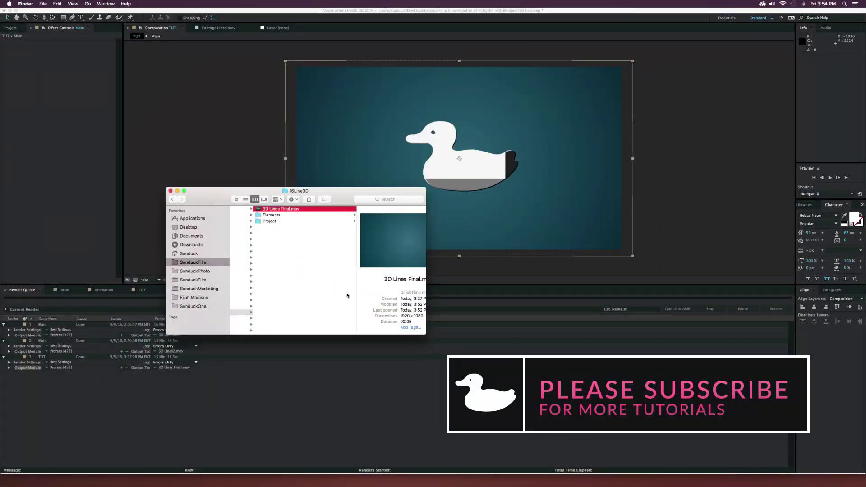